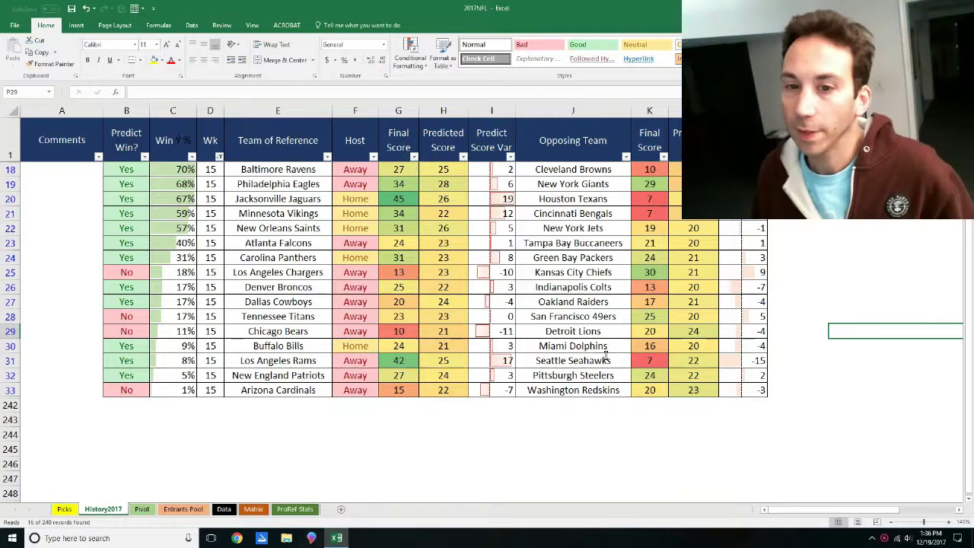
Review the filtered week 15 picks: teams, opponents, Win % values and predicted scores
click(548, 436)
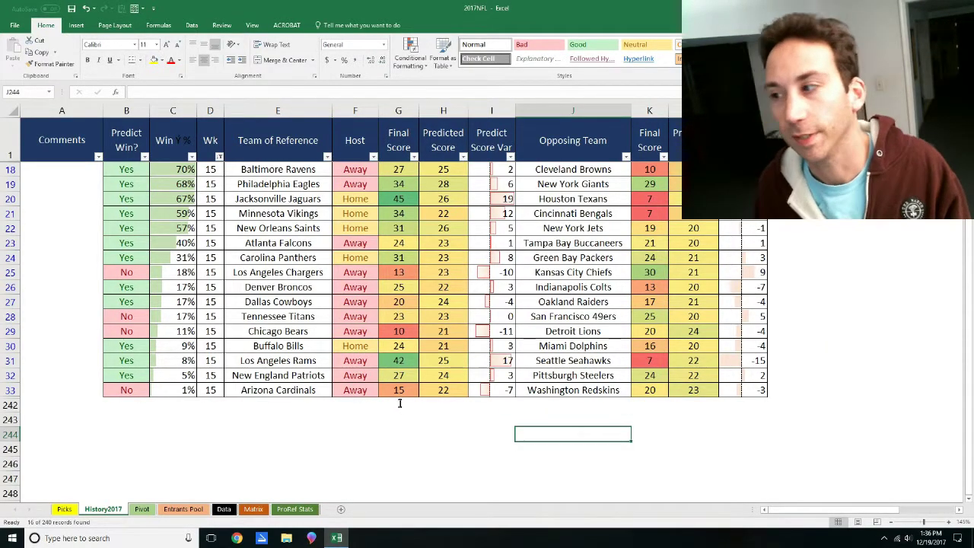
click(525, 287)
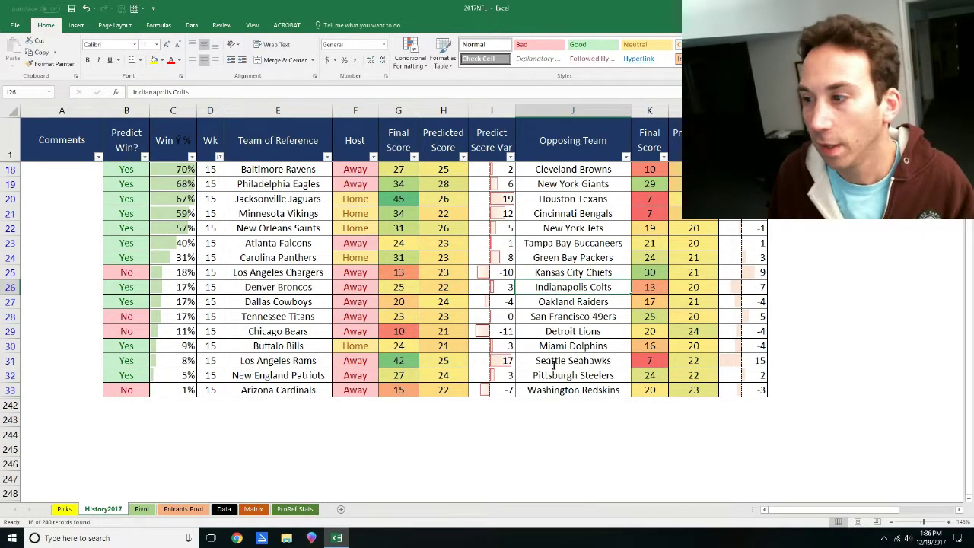
ctrl+scroll(554, 365, up, 1)
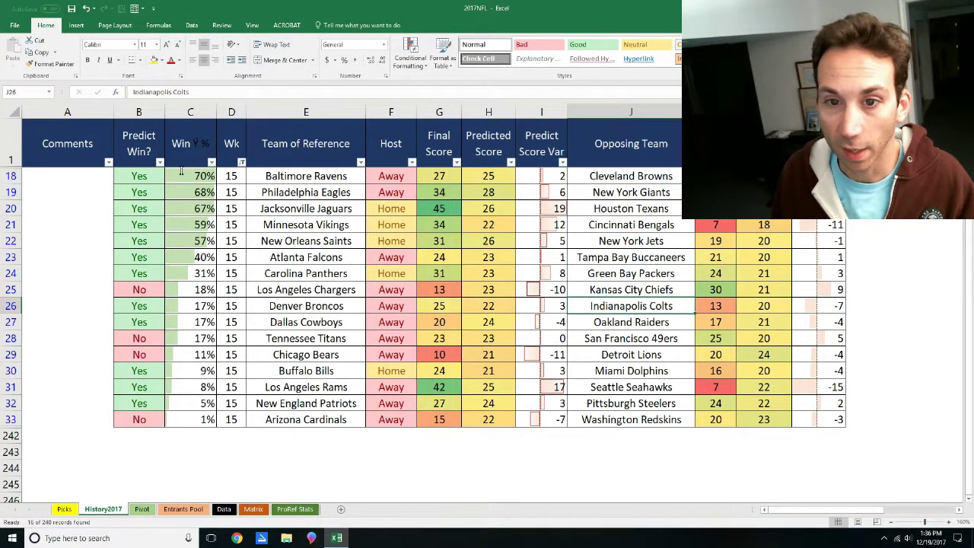
drag(181, 171, 171, 276)
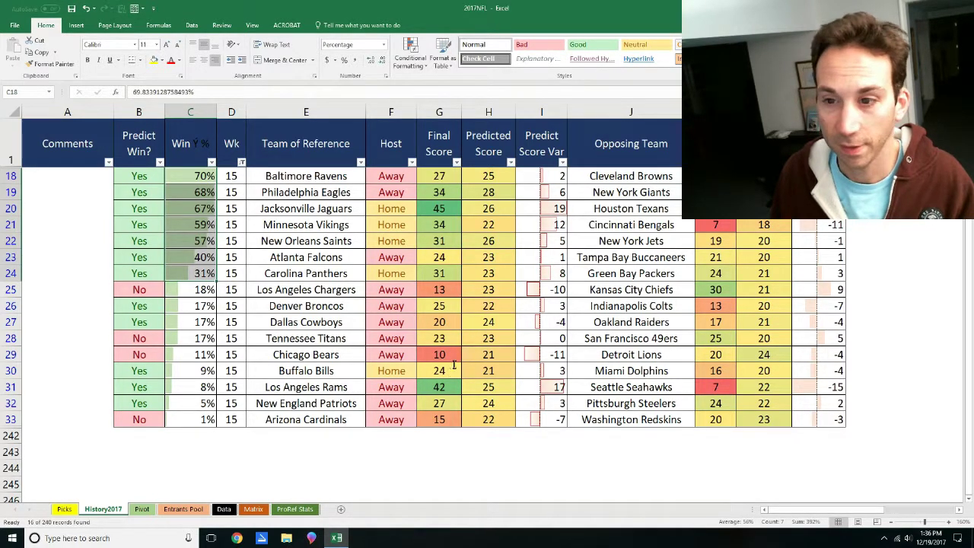
click(488, 355)
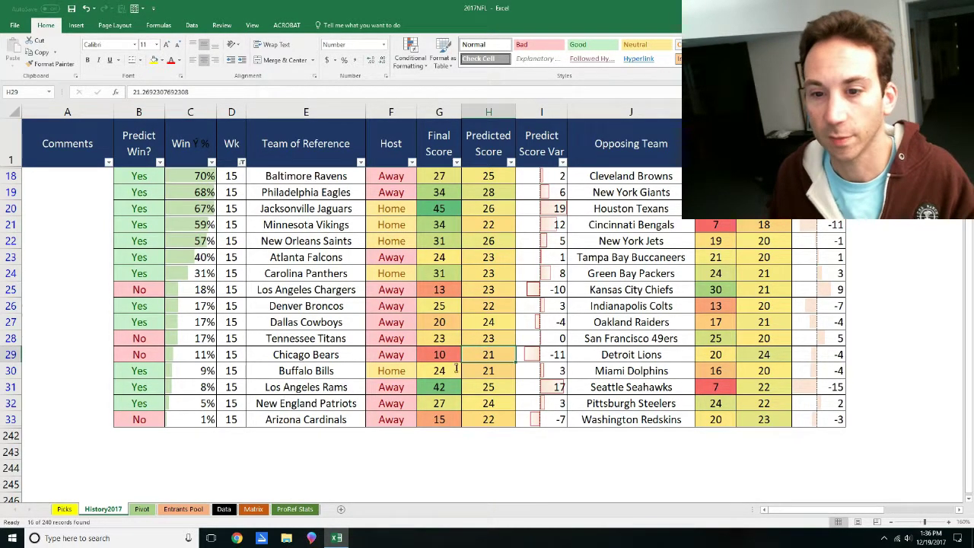
click(331, 290)
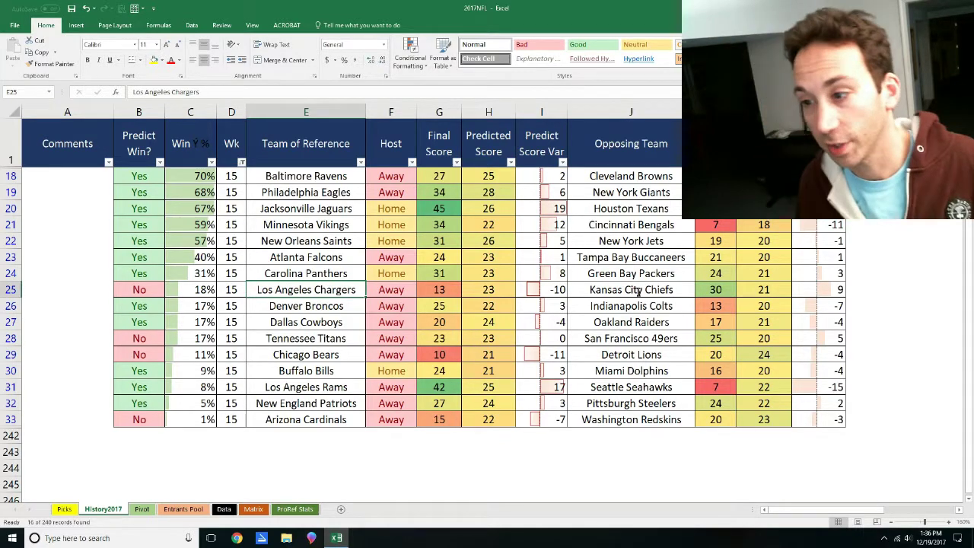
click(638, 291)
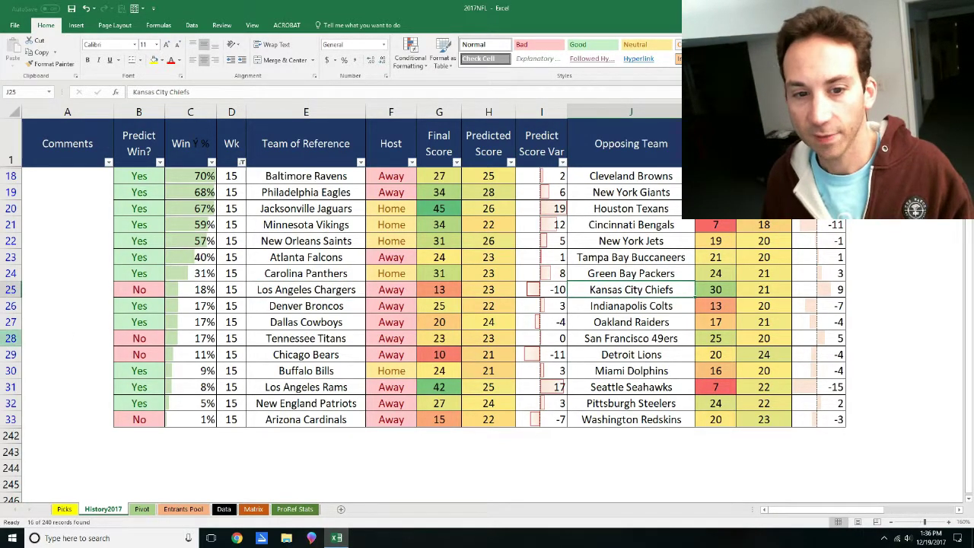
click(11, 338)
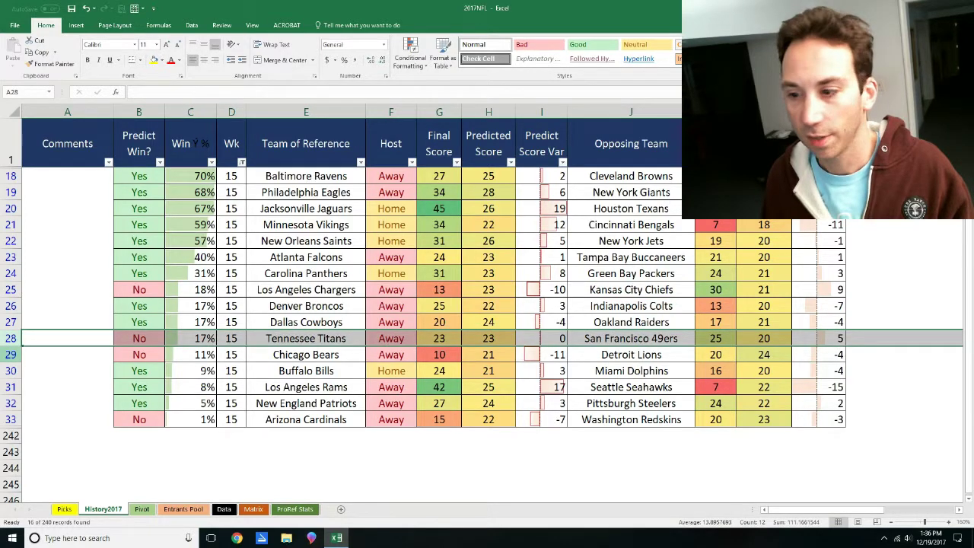
click(11, 355)
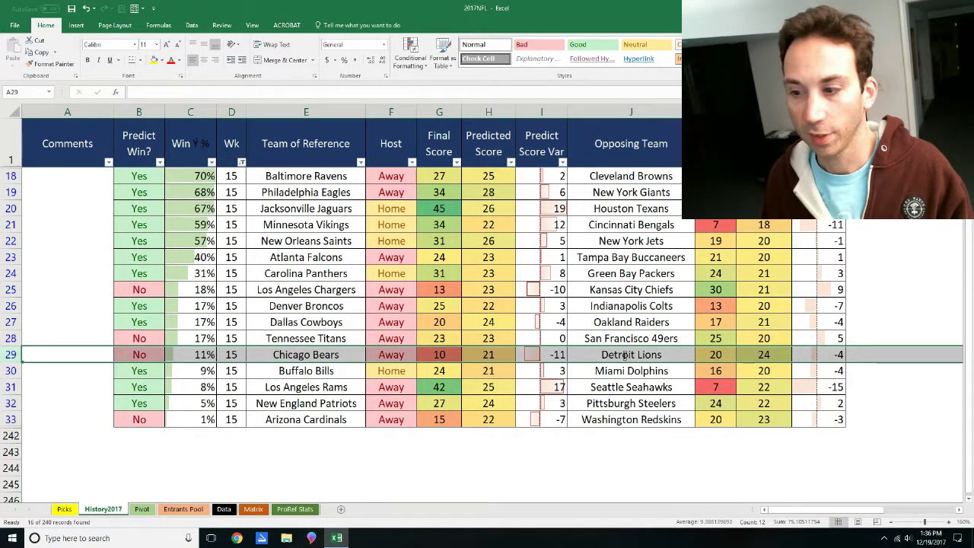
click(586, 355)
click(316, 357)
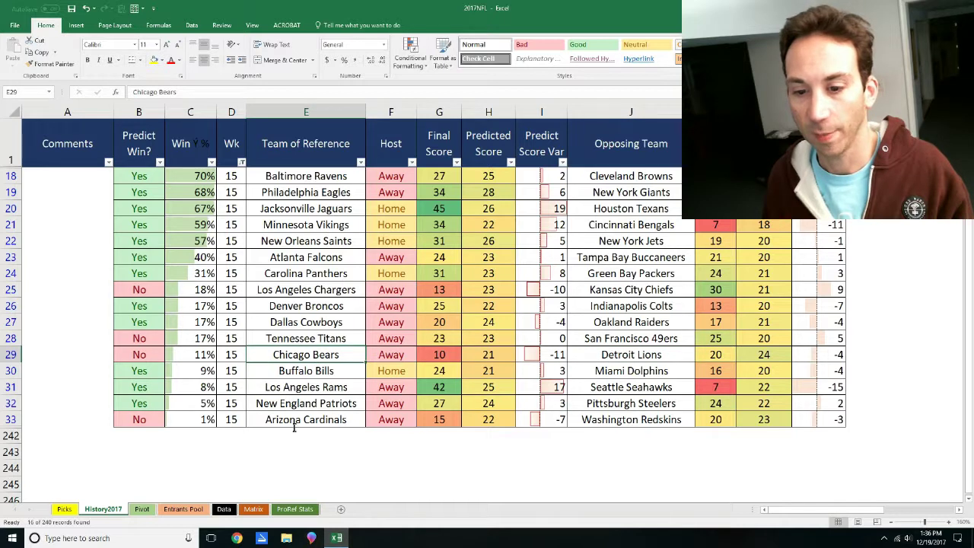
click(632, 425)
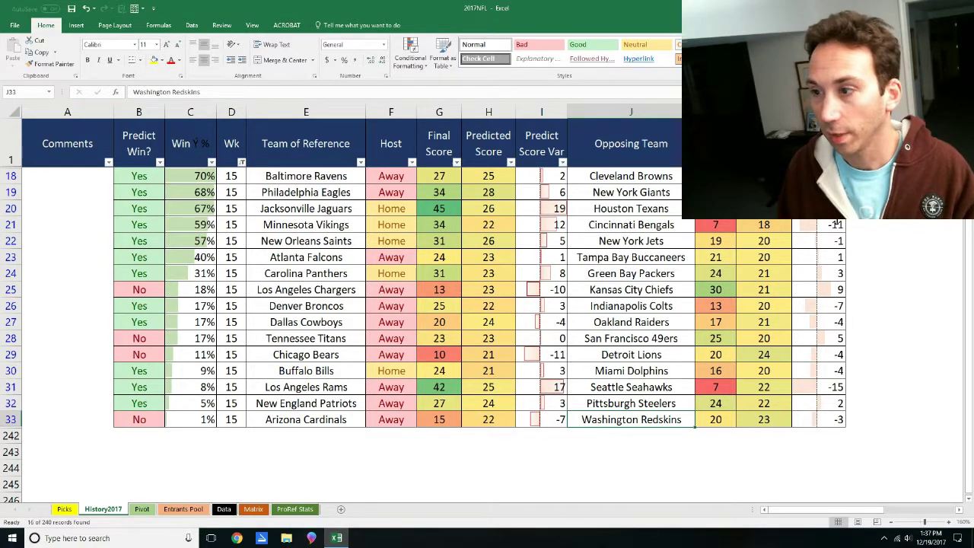
Clear the Wk column filter so all weeks, including week 16, are listed
click(882, 259)
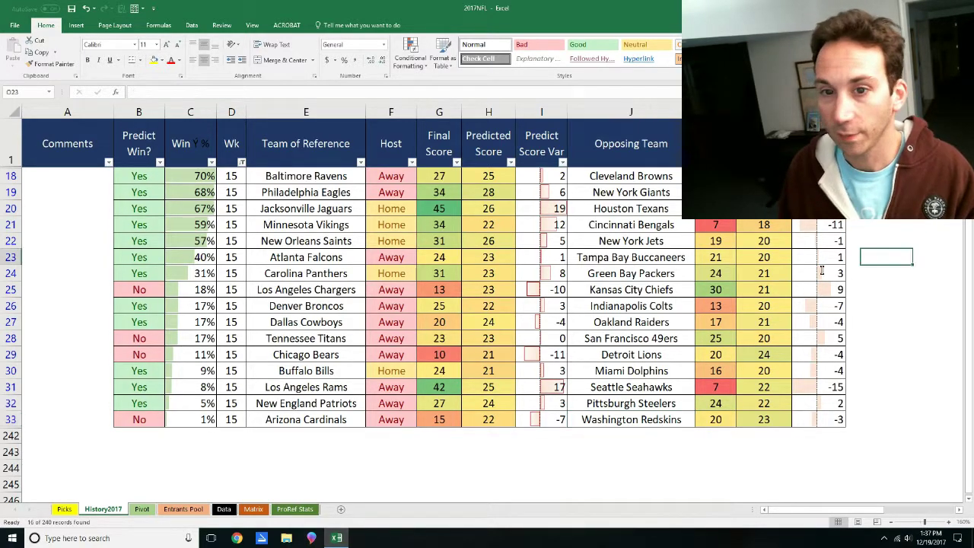
click(242, 163)
click(238, 212)
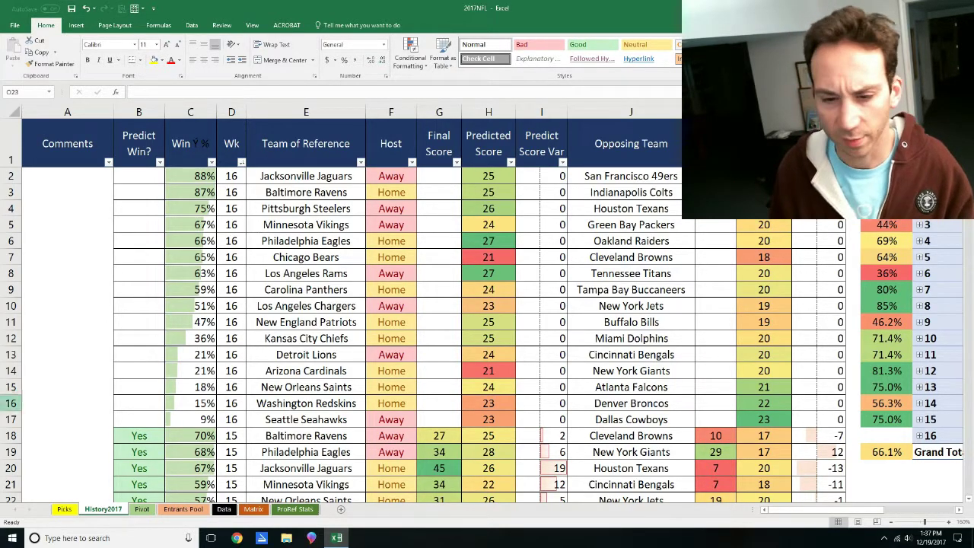
Glance over the Pivot sheet, then return to History2017
click(141, 510)
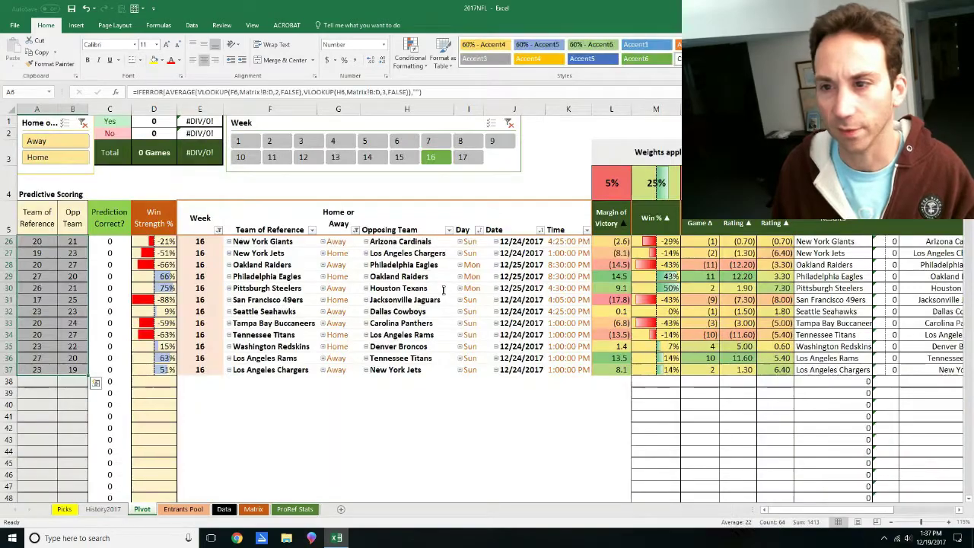
scroll(443, 290, up, 6)
scroll(417, 244, down, 3)
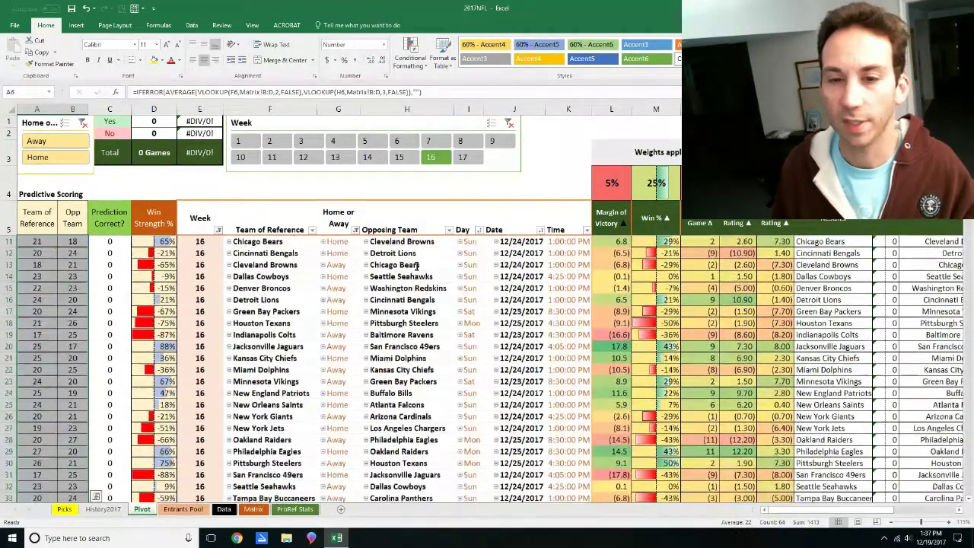
scroll(417, 243, up, 5)
scroll(438, 282, up, 2)
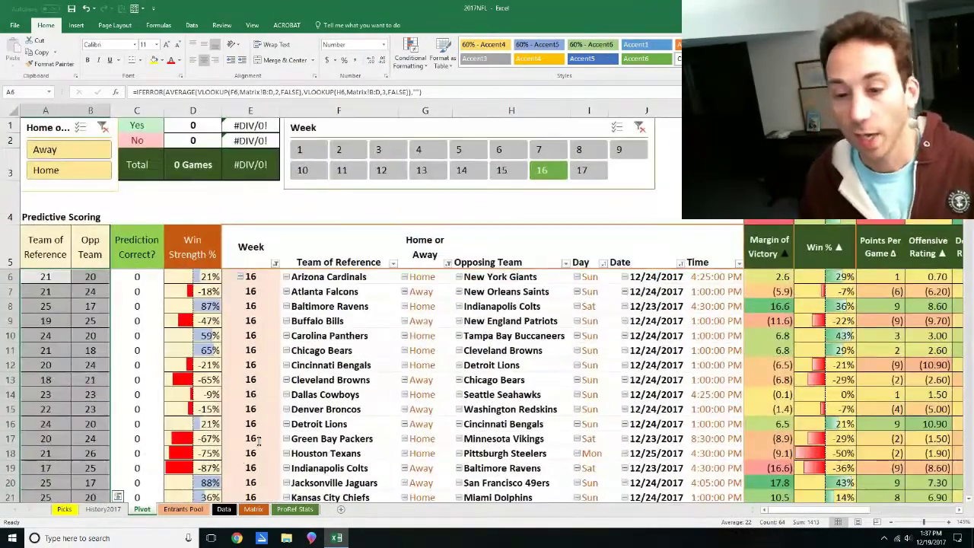
click(103, 509)
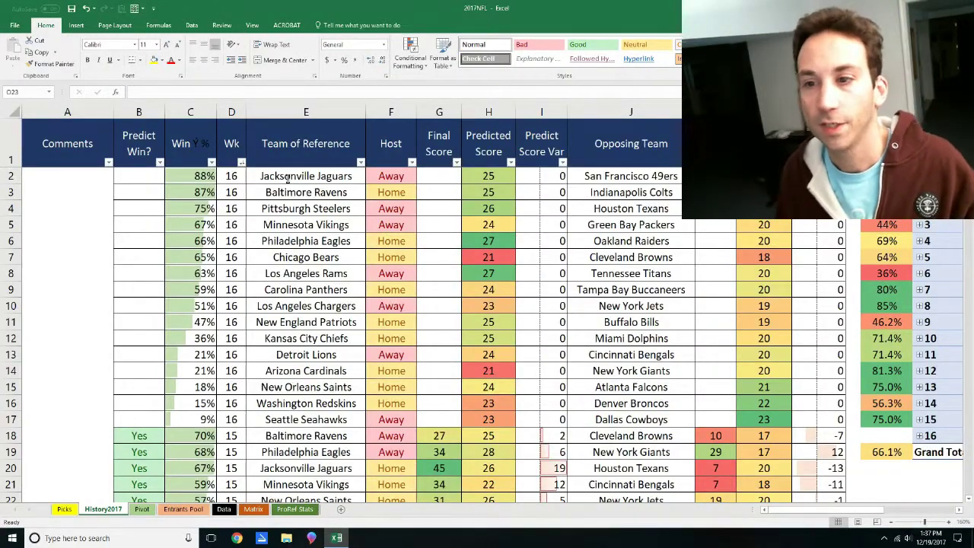
drag(280, 176, 403, 176)
drag(502, 173, 655, 176)
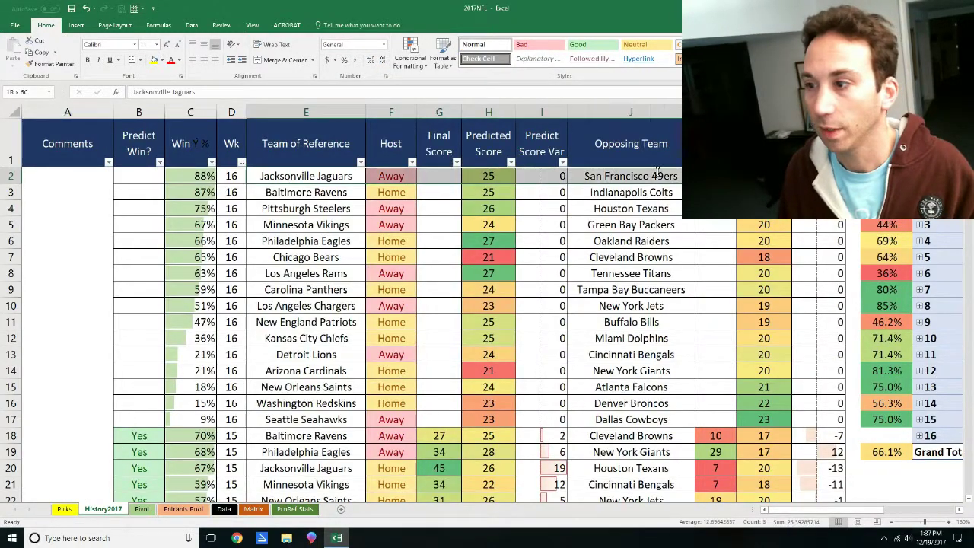
click(542, 240)
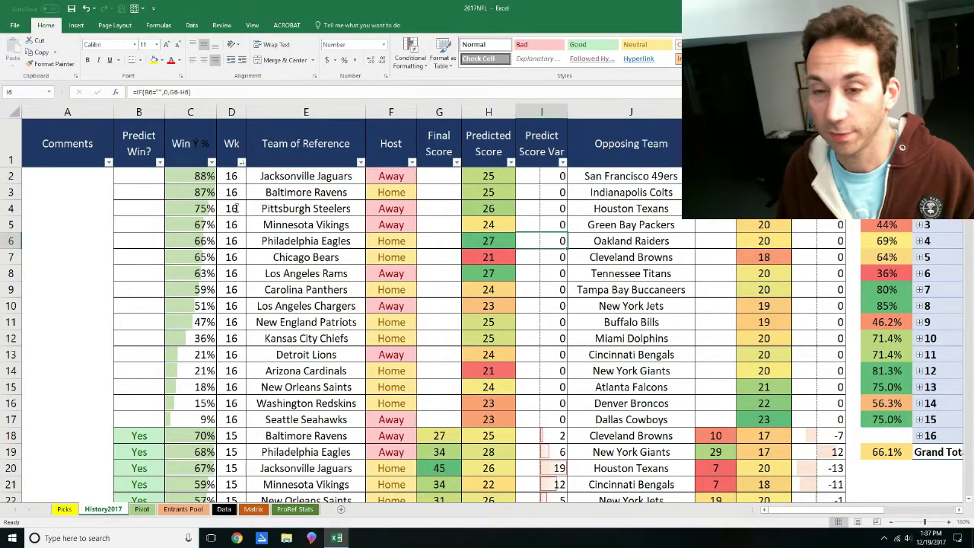
click(667, 355)
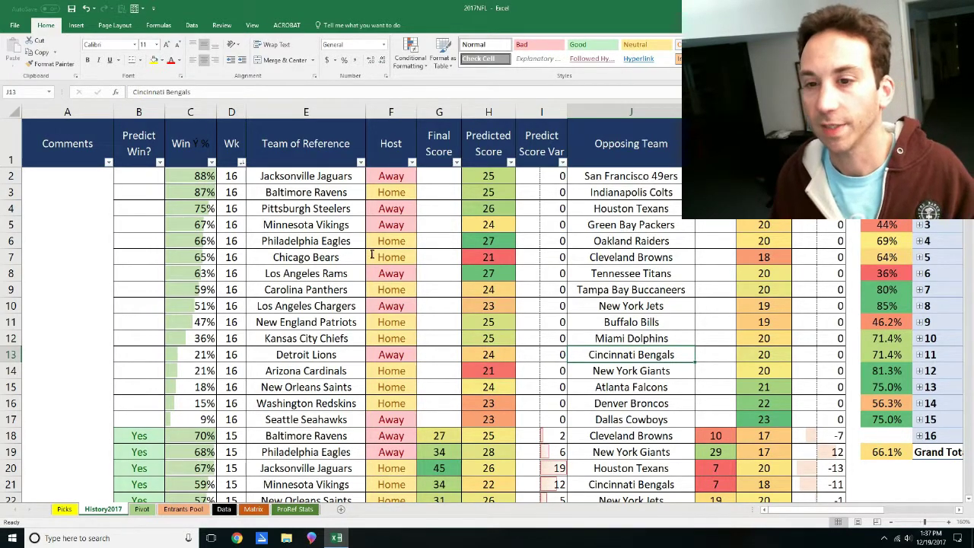
click(338, 241)
key(Up)
key(Up)
key(Up)
key(Up)
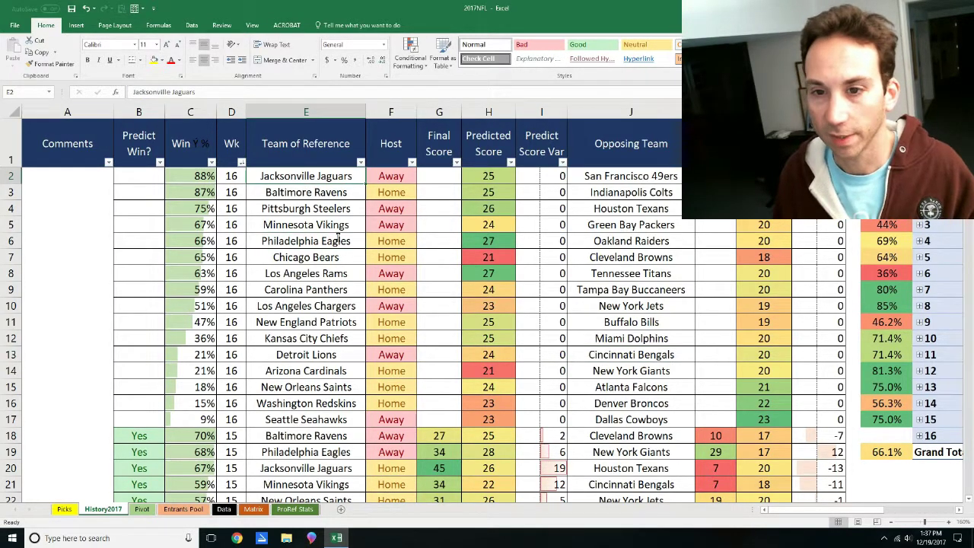
click(319, 195)
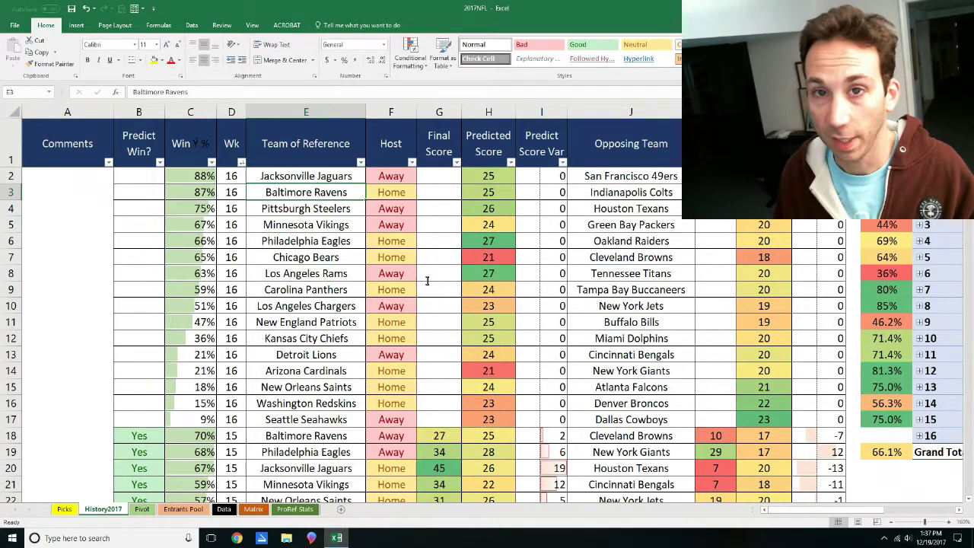
click(664, 194)
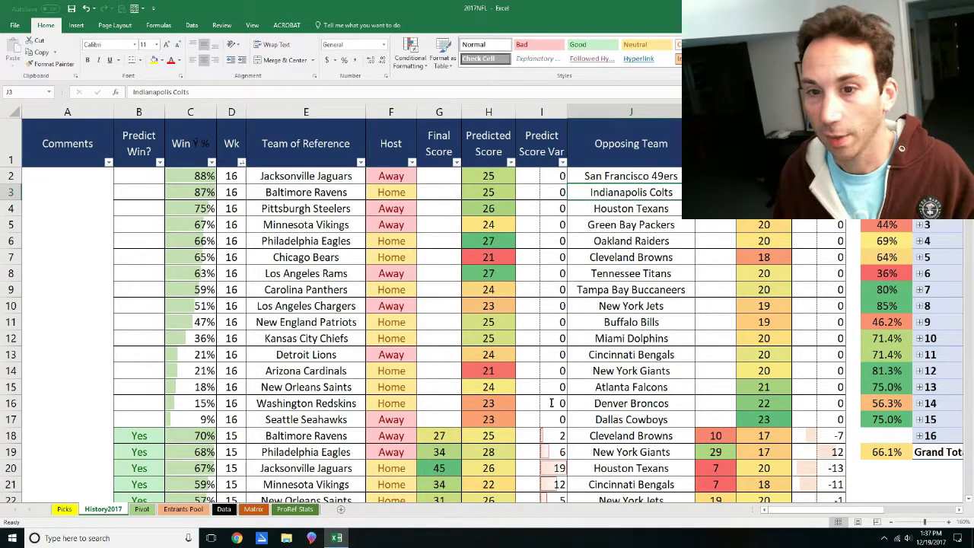
click(960, 510)
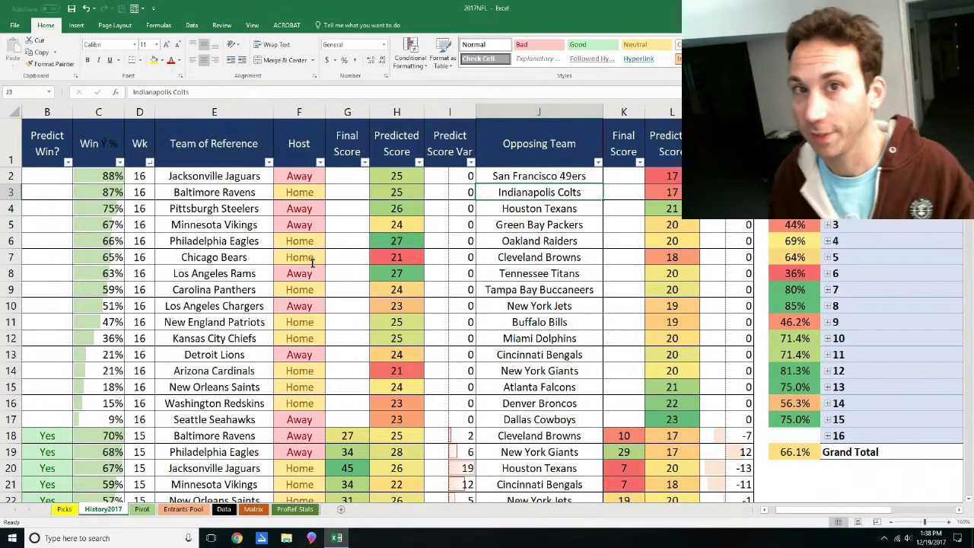
click(204, 243)
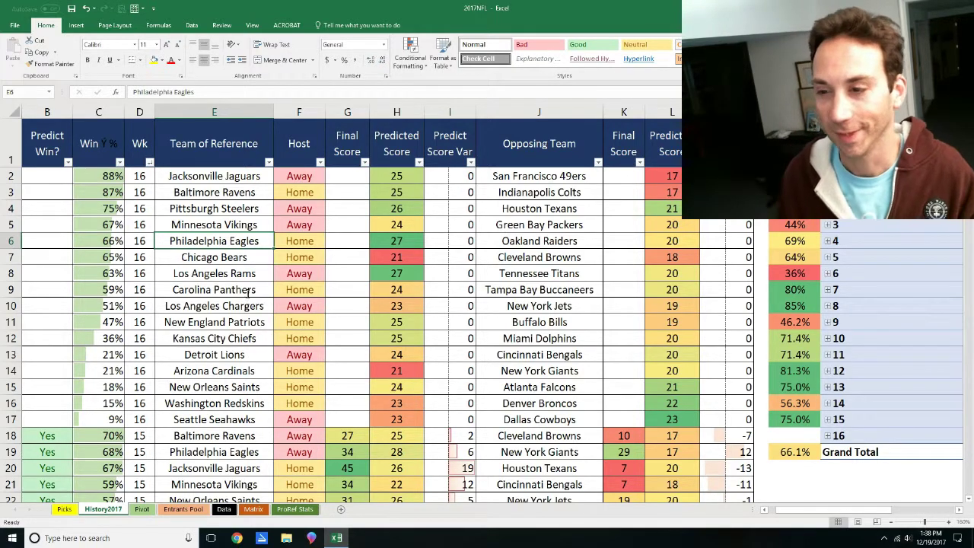
click(215, 211)
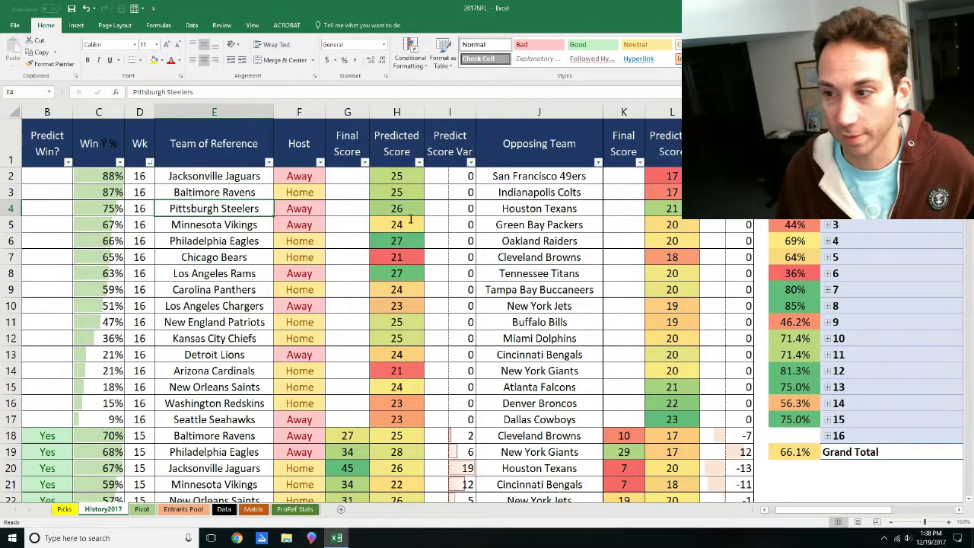
click(201, 226)
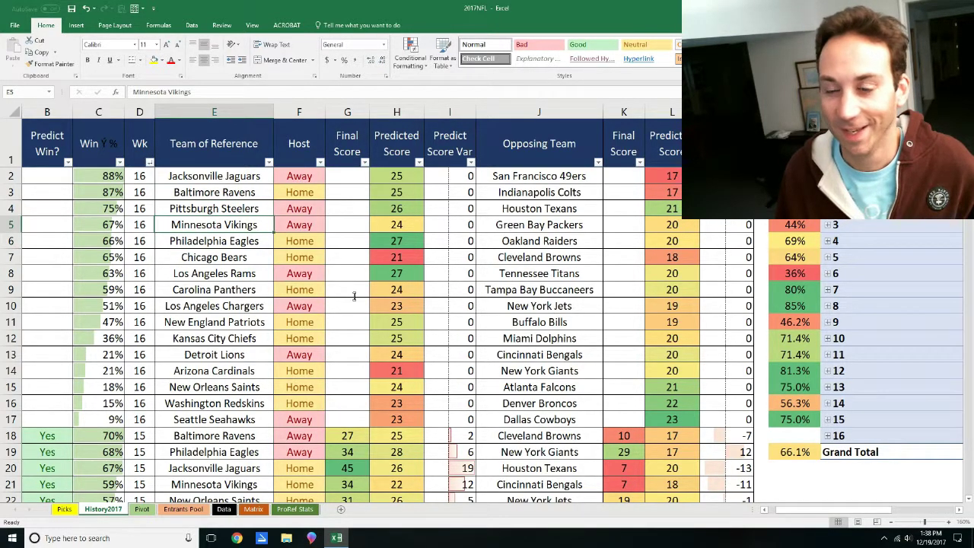
click(547, 224)
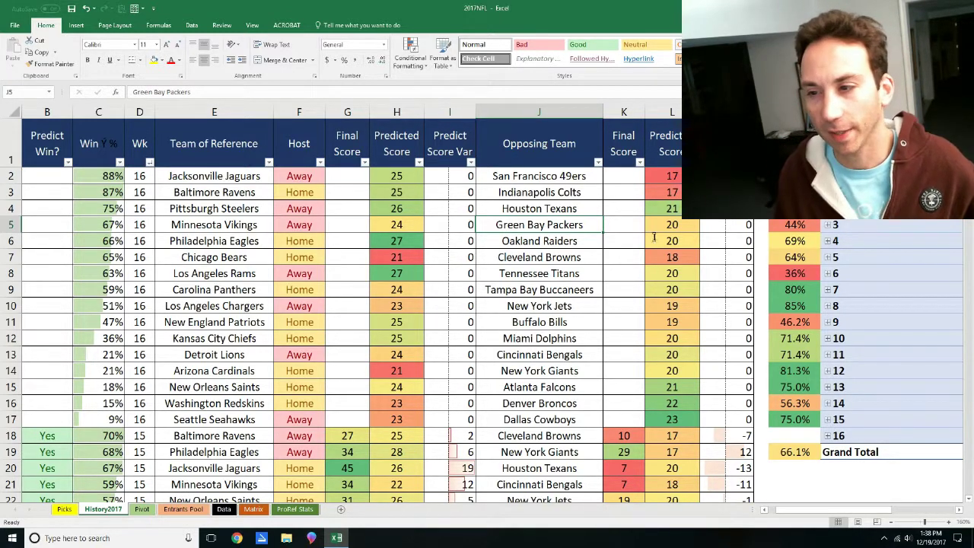
click(202, 245)
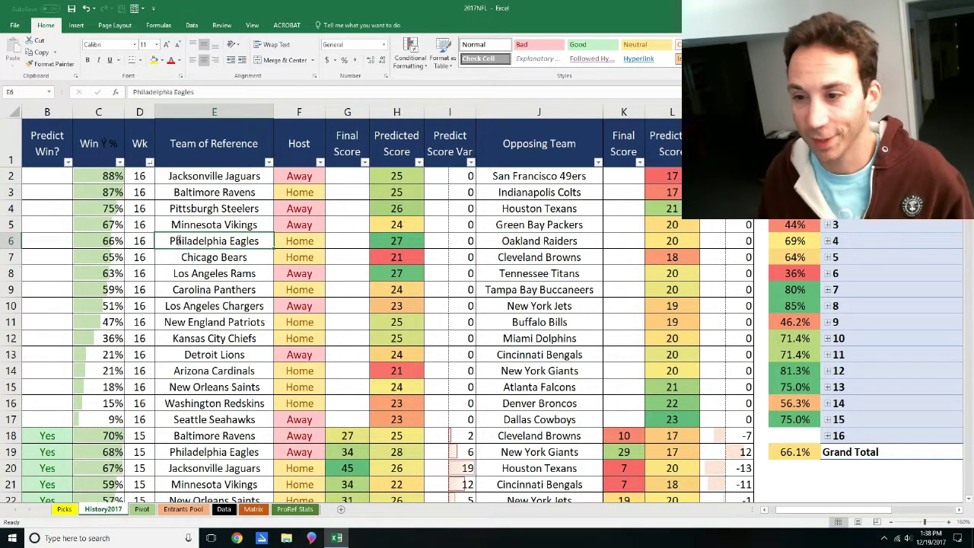
click(542, 240)
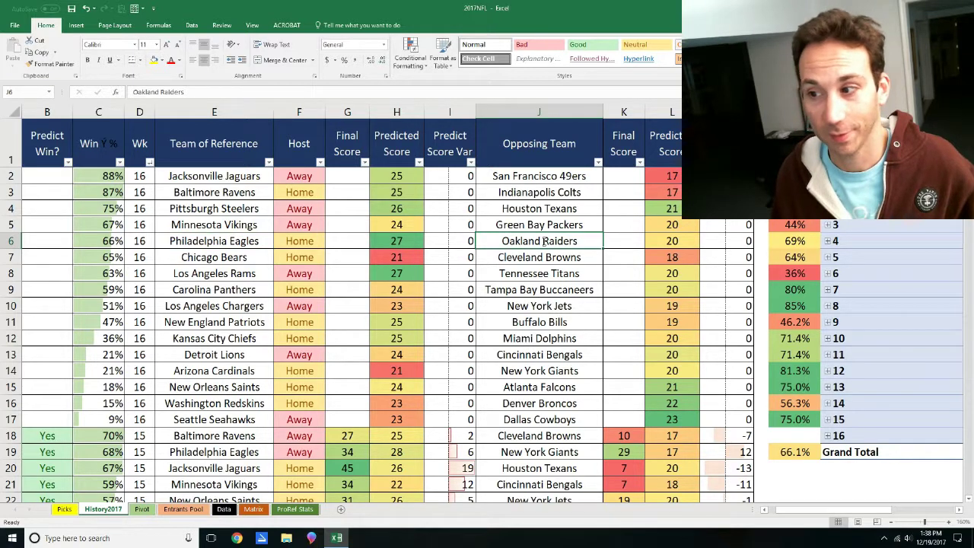
click(237, 246)
click(228, 257)
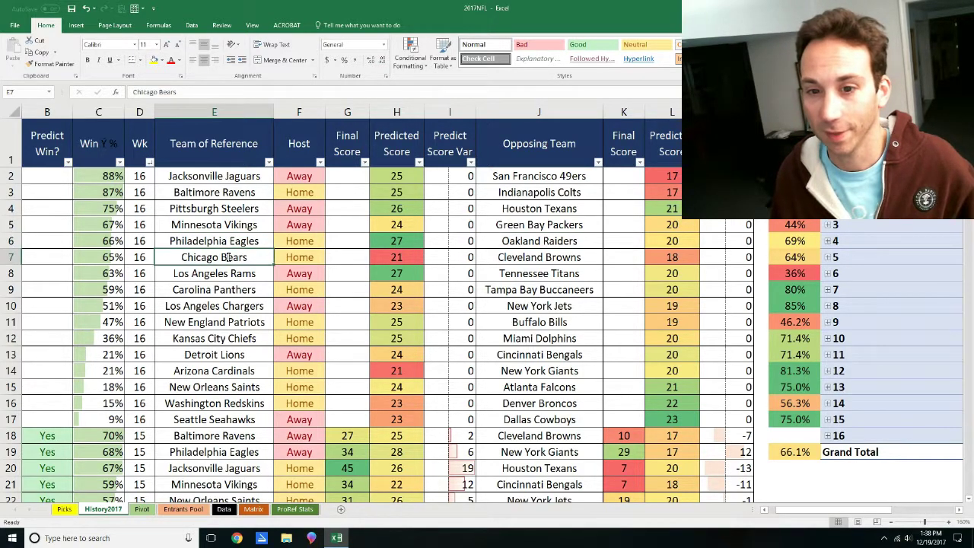
click(524, 257)
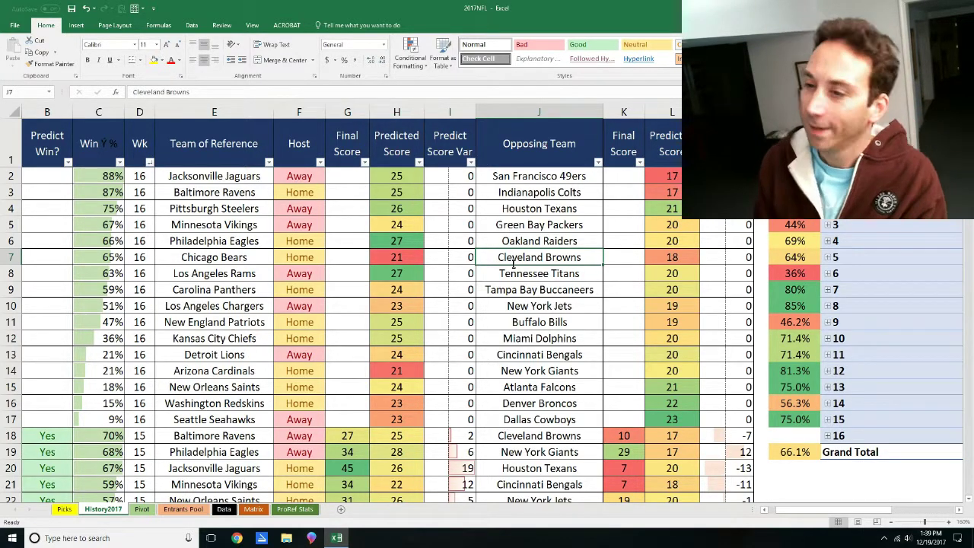
click(5, 256)
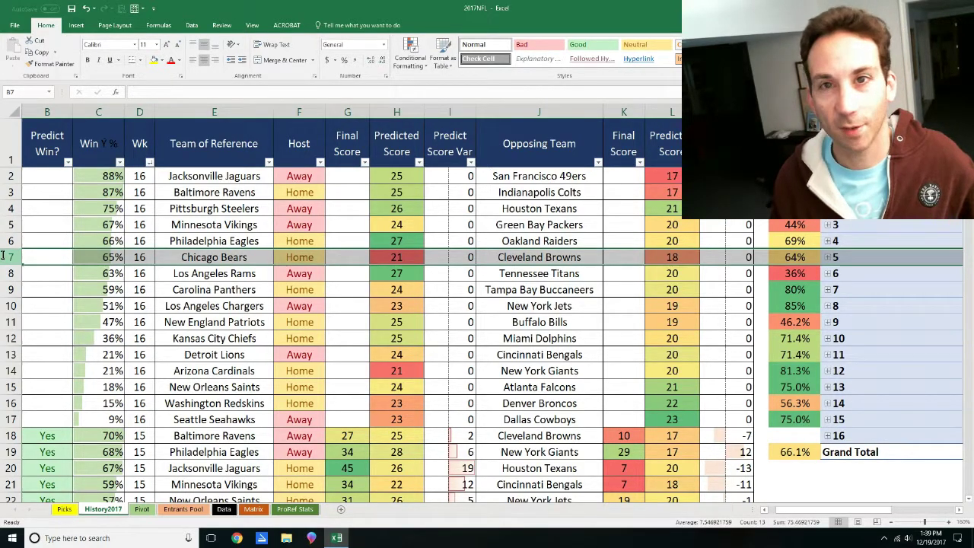
click(427, 326)
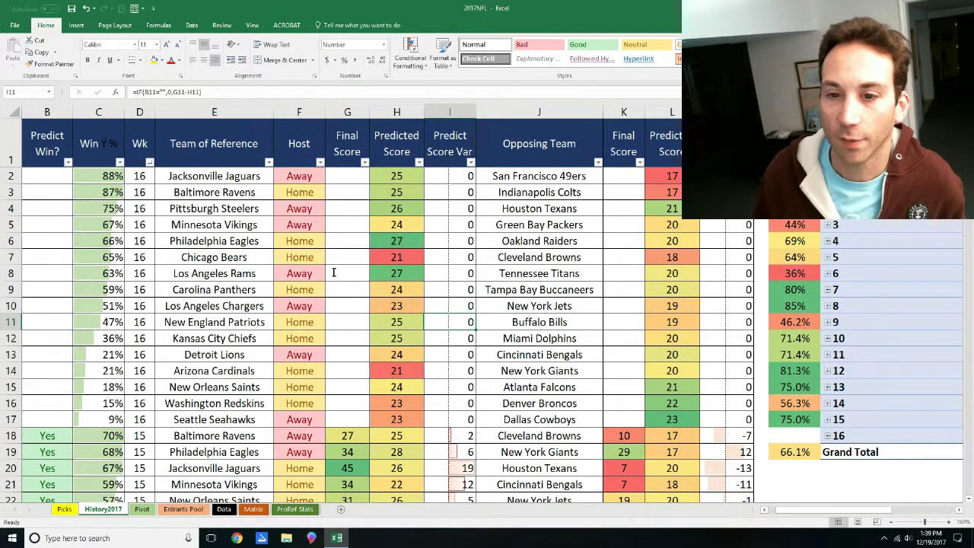
click(259, 272)
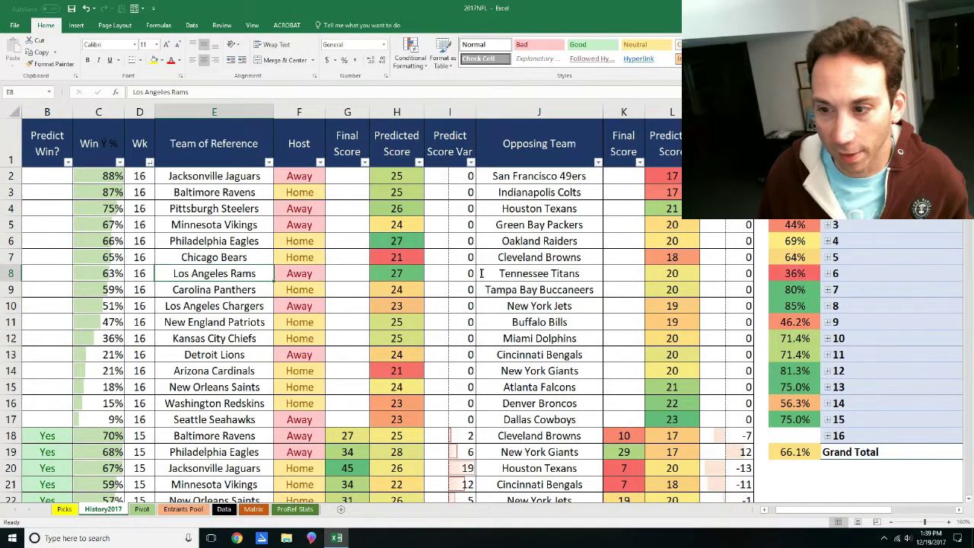
click(550, 276)
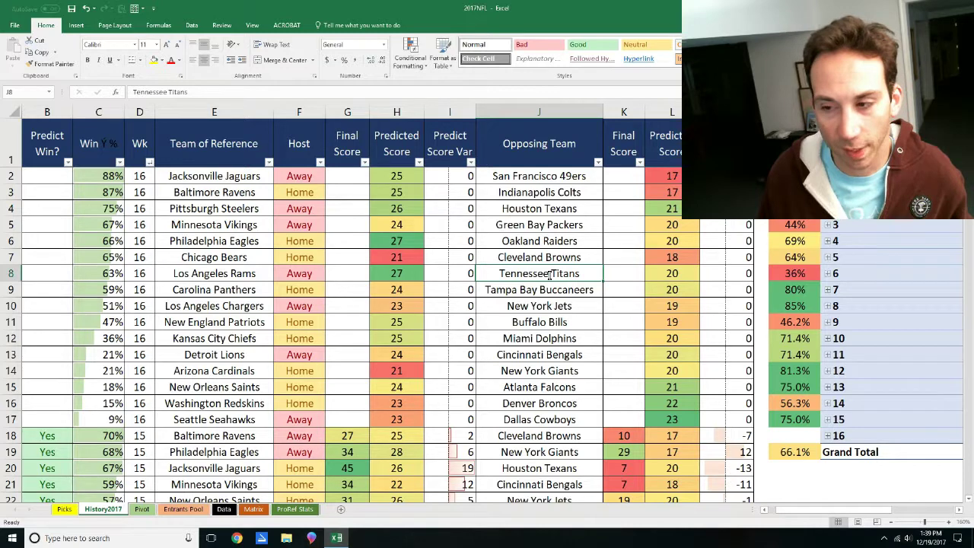
click(11, 273)
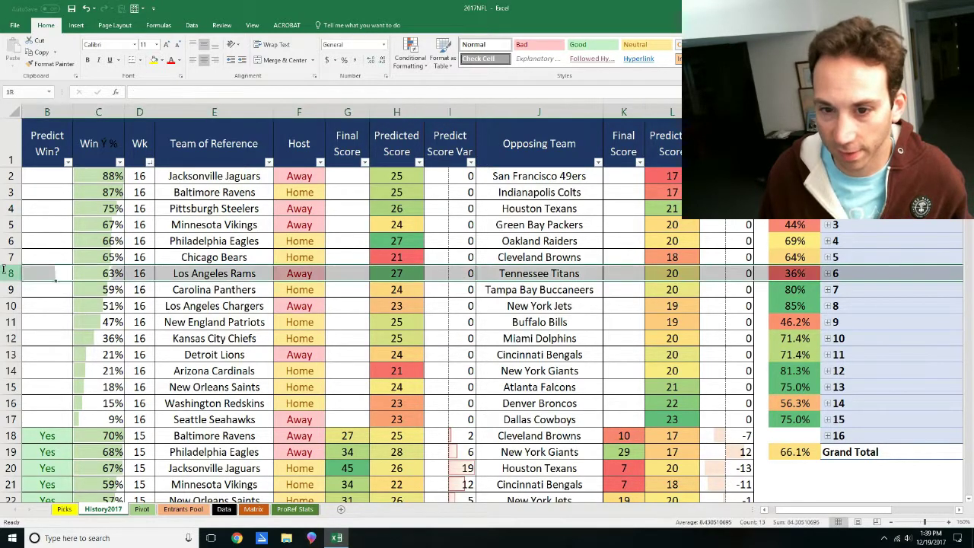
click(223, 277)
click(246, 296)
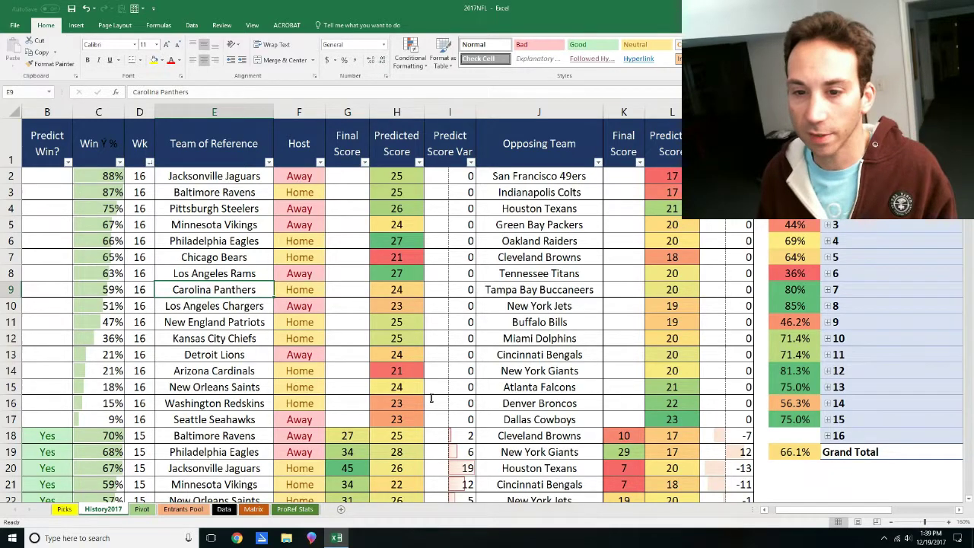
scroll(431, 398, up, 2)
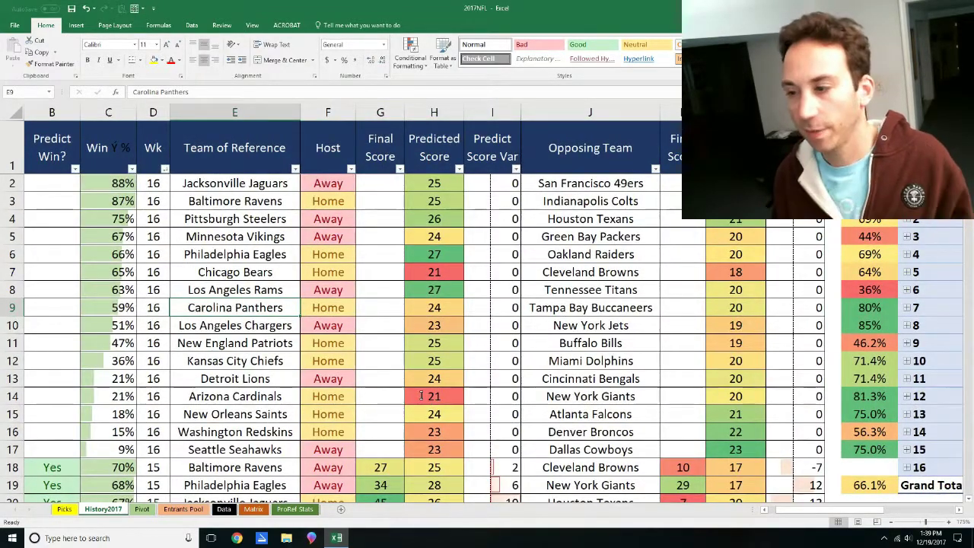
scroll(420, 395, up, 2)
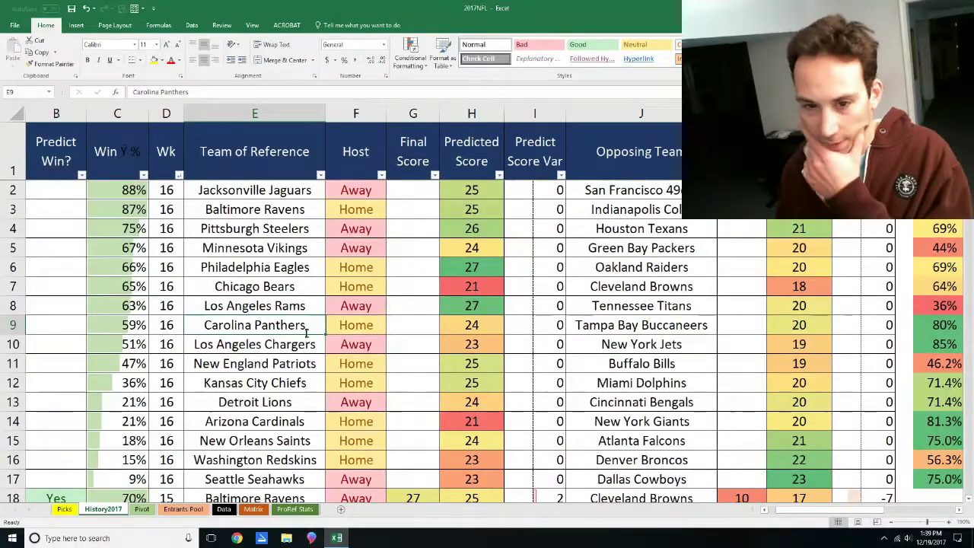
click(19, 324)
click(302, 325)
click(301, 325)
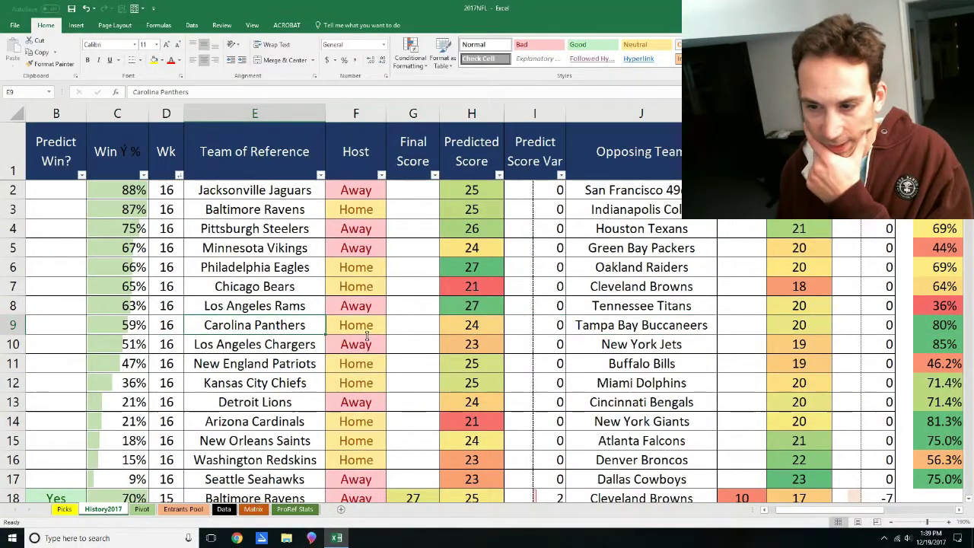
click(280, 345)
click(289, 325)
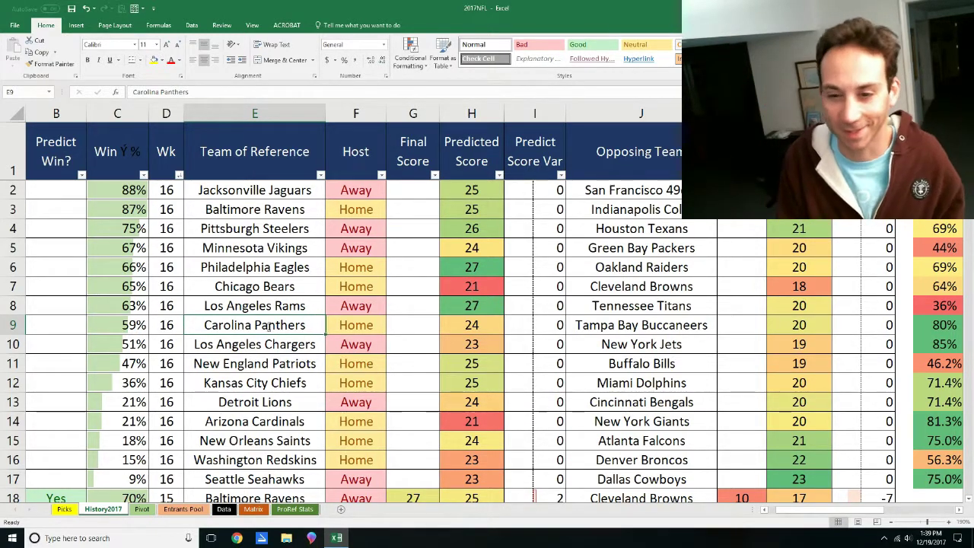
click(22, 325)
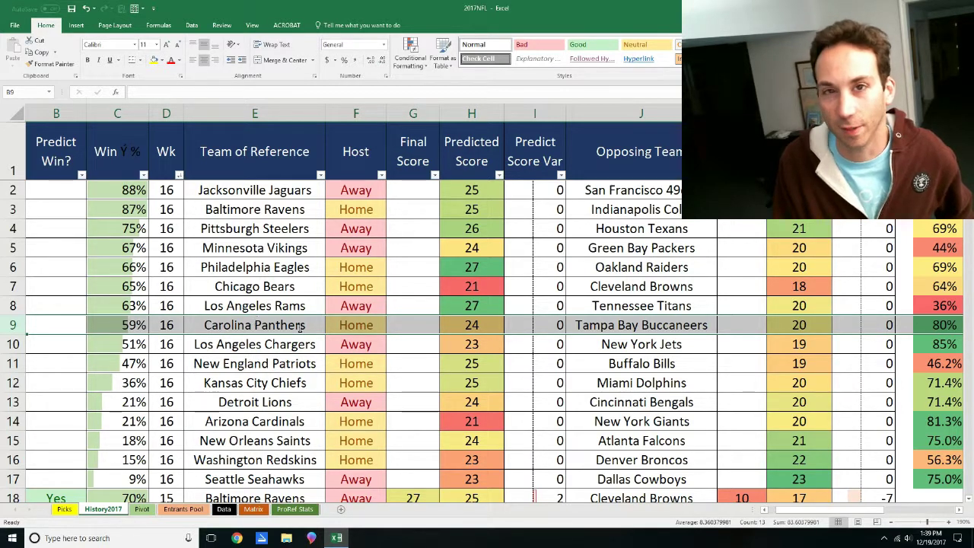
click(282, 347)
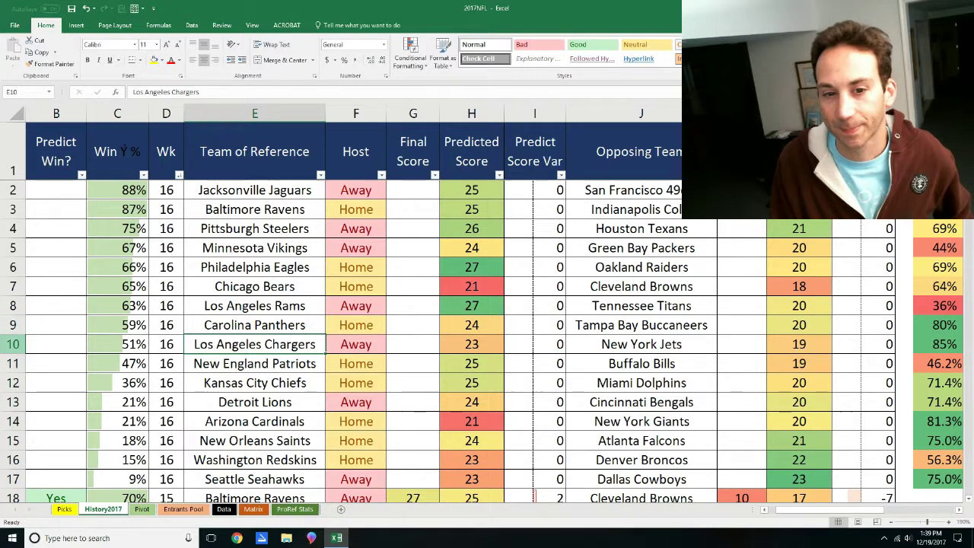
click(13, 344)
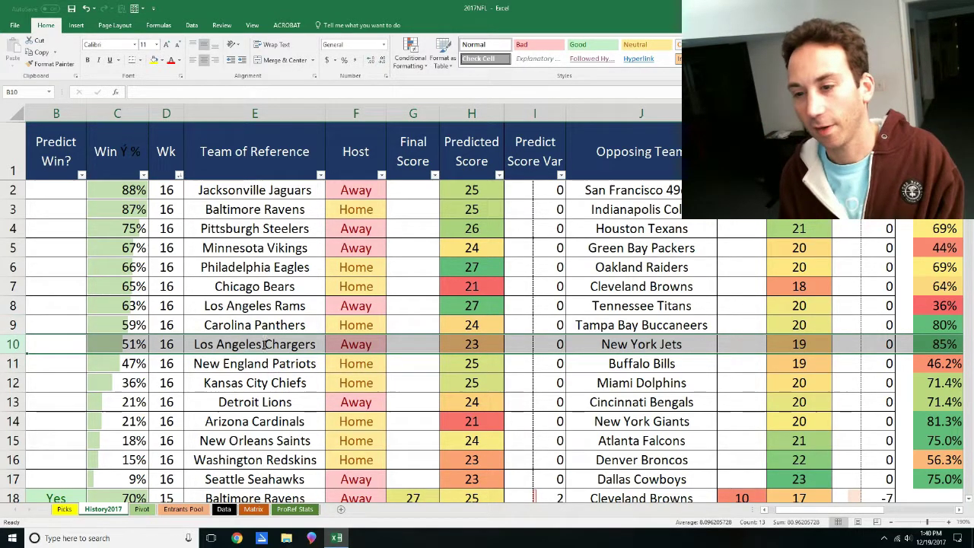
click(794, 349)
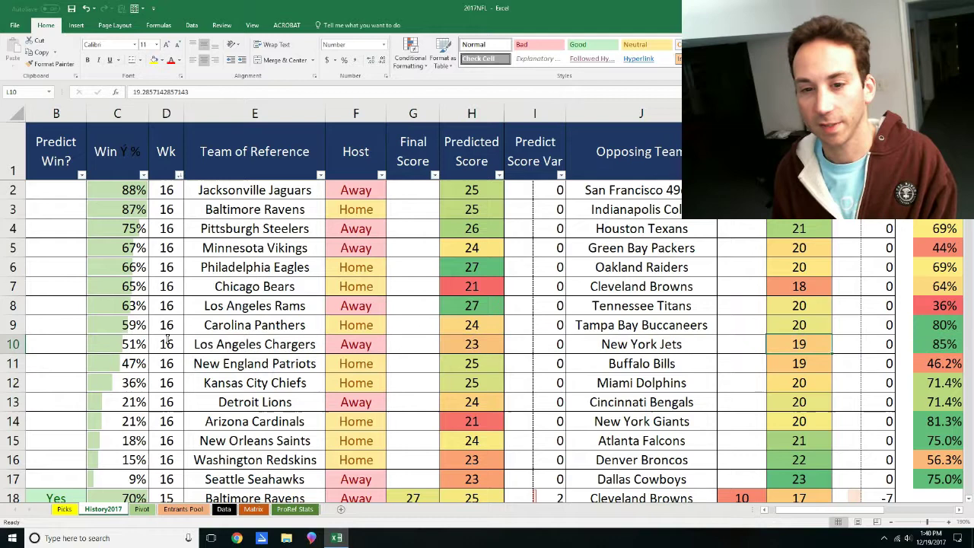
click(13, 344)
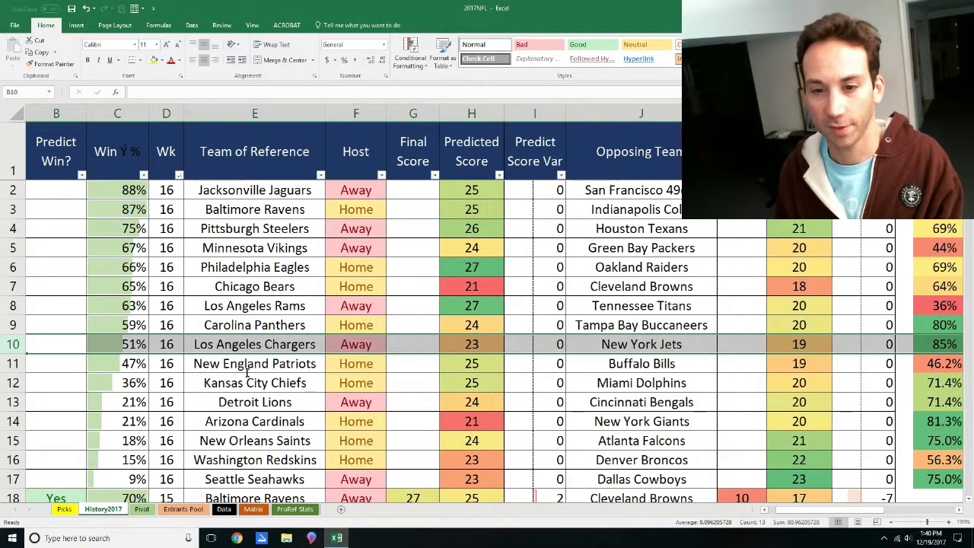
drag(129, 196, 113, 335)
click(102, 342)
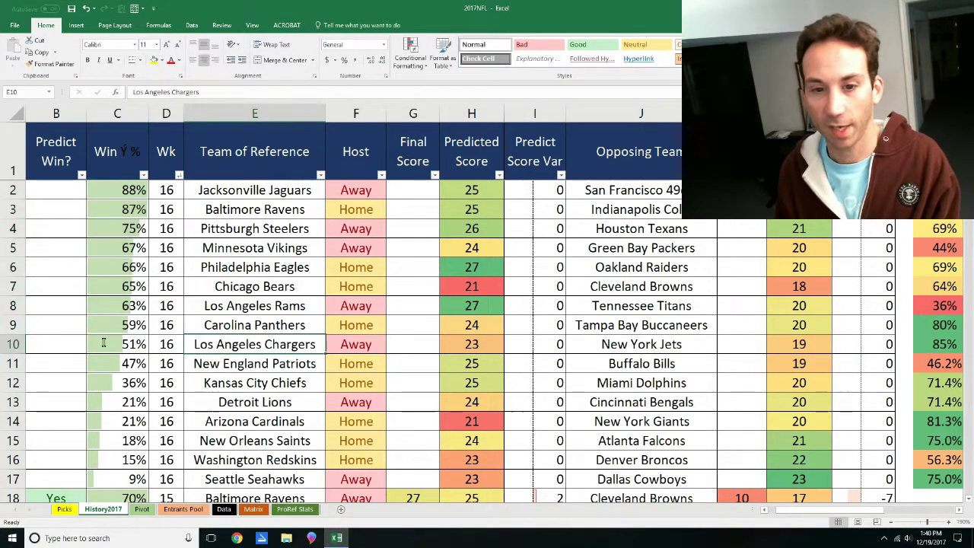
click(11, 343)
drag(13, 191, 12, 329)
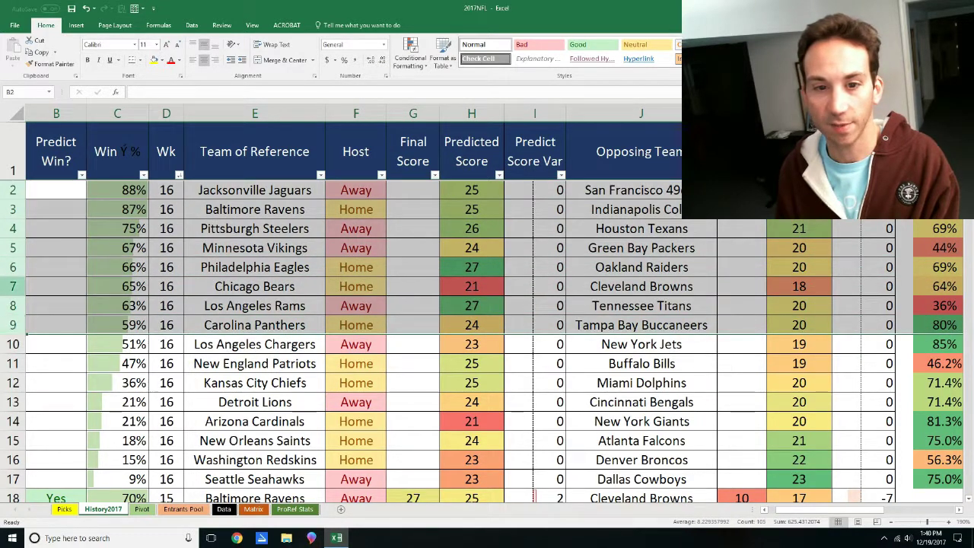
click(8, 286)
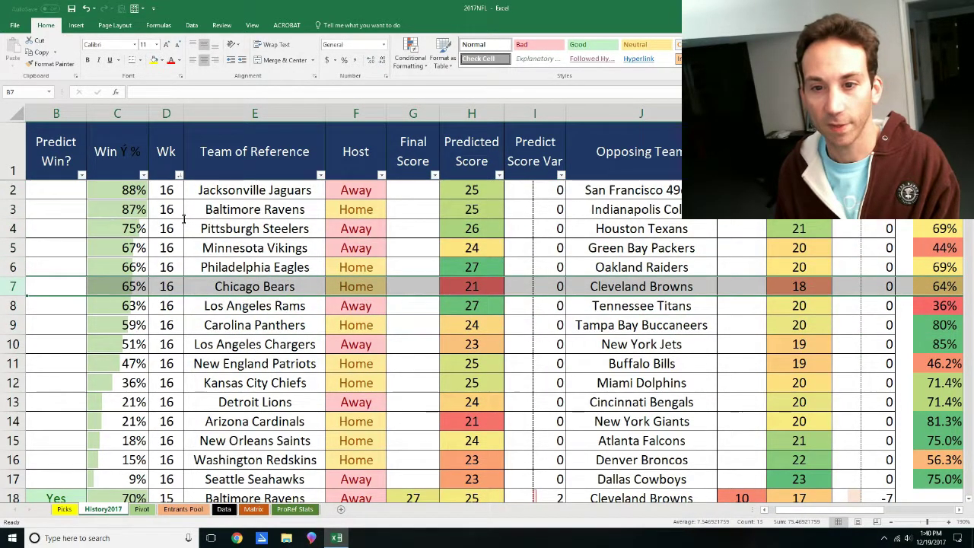
click(238, 370)
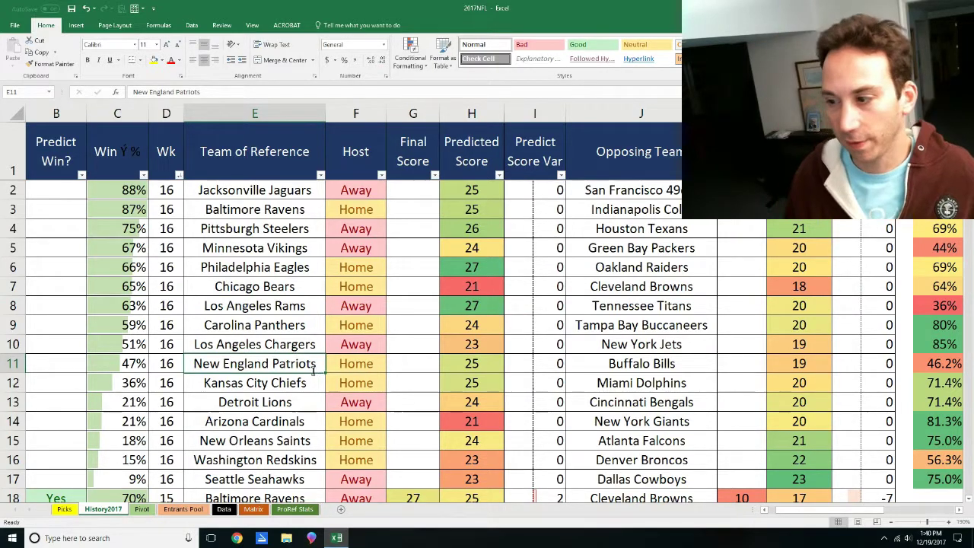
click(5, 363)
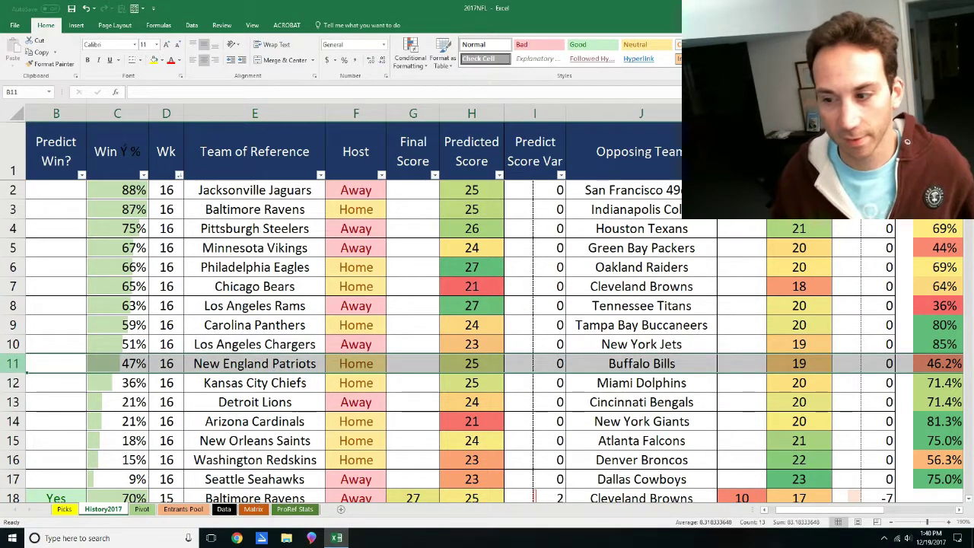
click(4, 344)
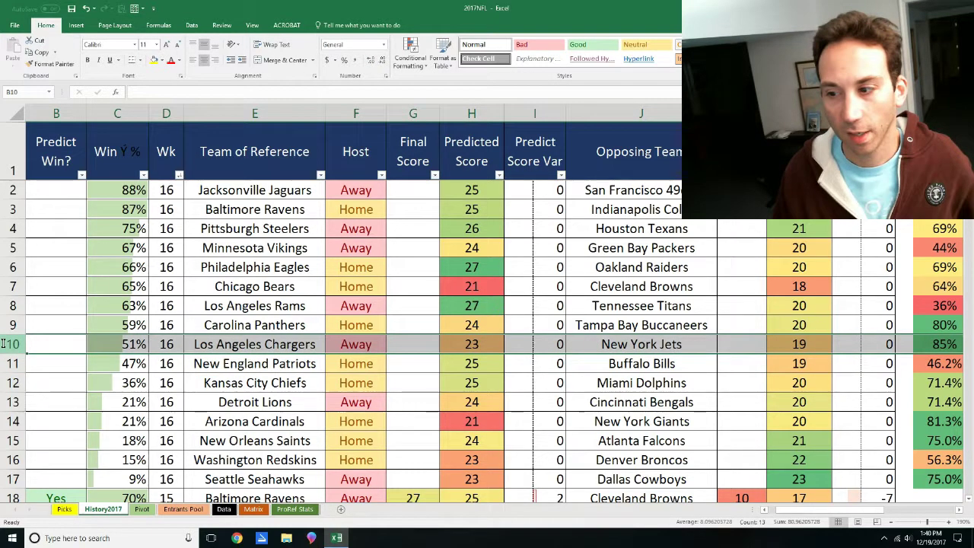
click(5, 363)
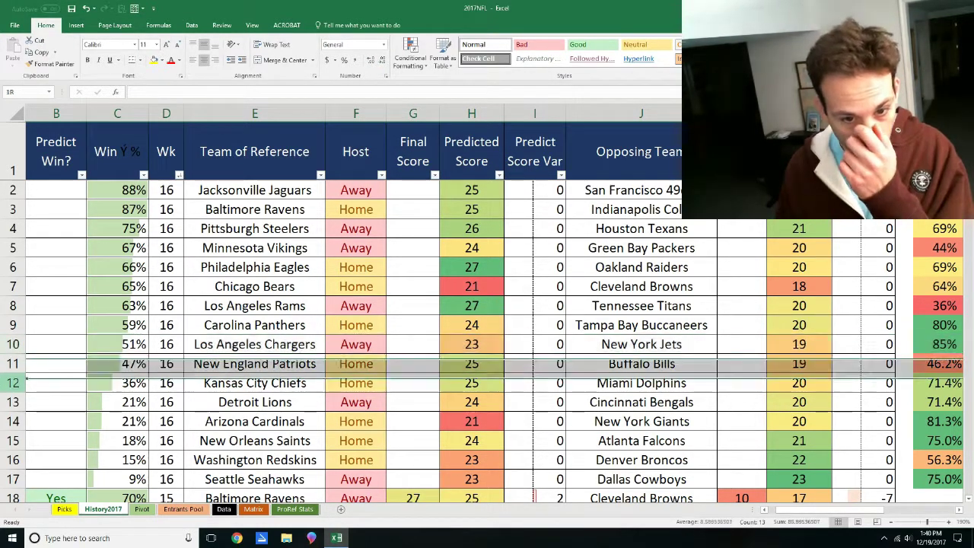
click(4, 383)
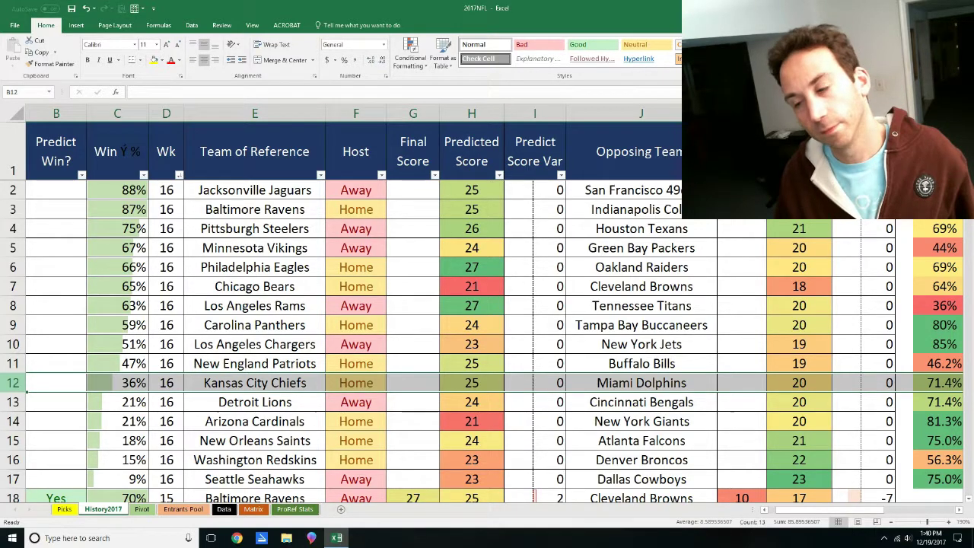
scroll(248, 369, down, 4)
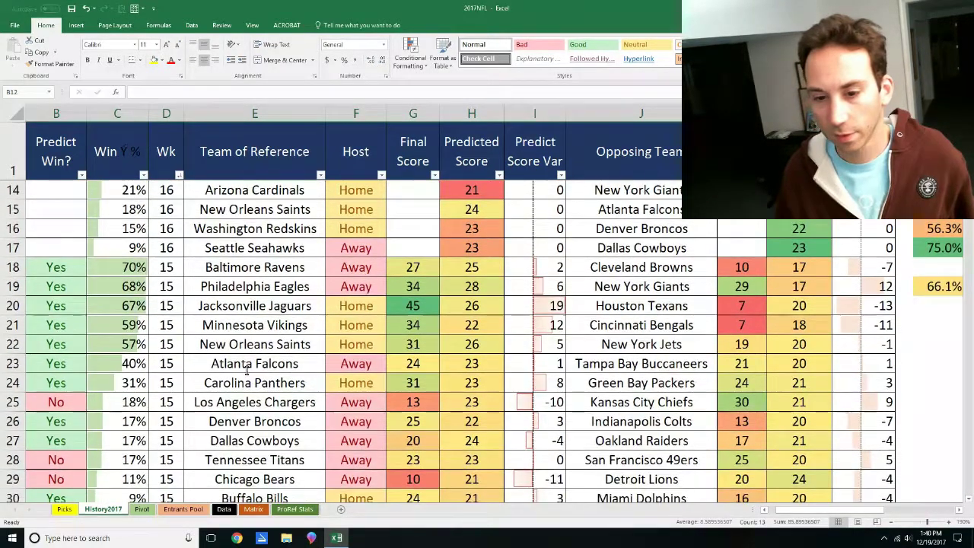
scroll(243, 368, down, 1)
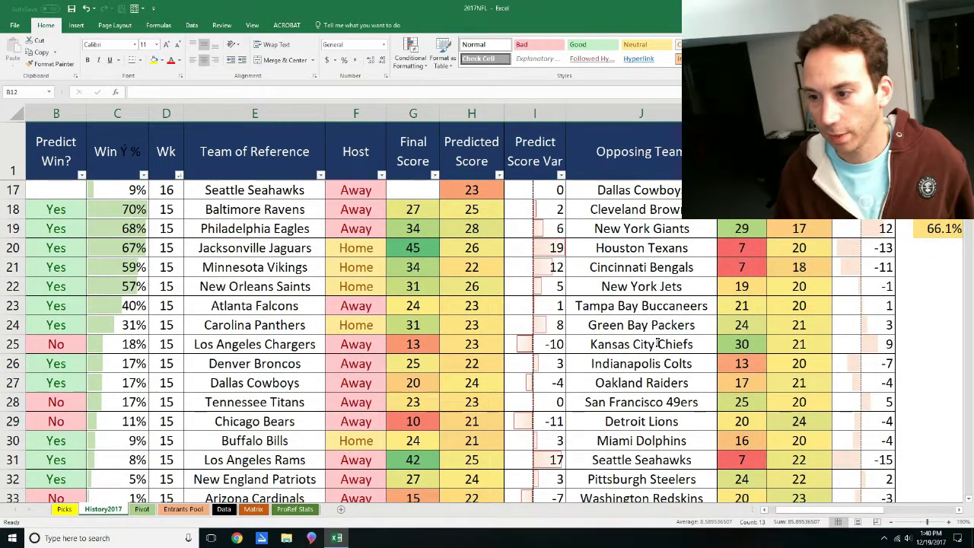
click(631, 439)
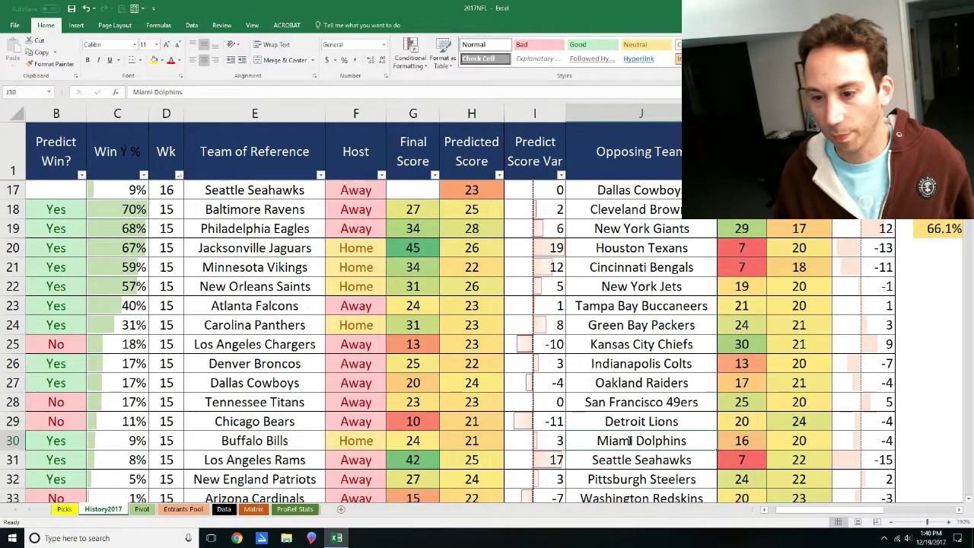
scroll(309, 357, up, 5)
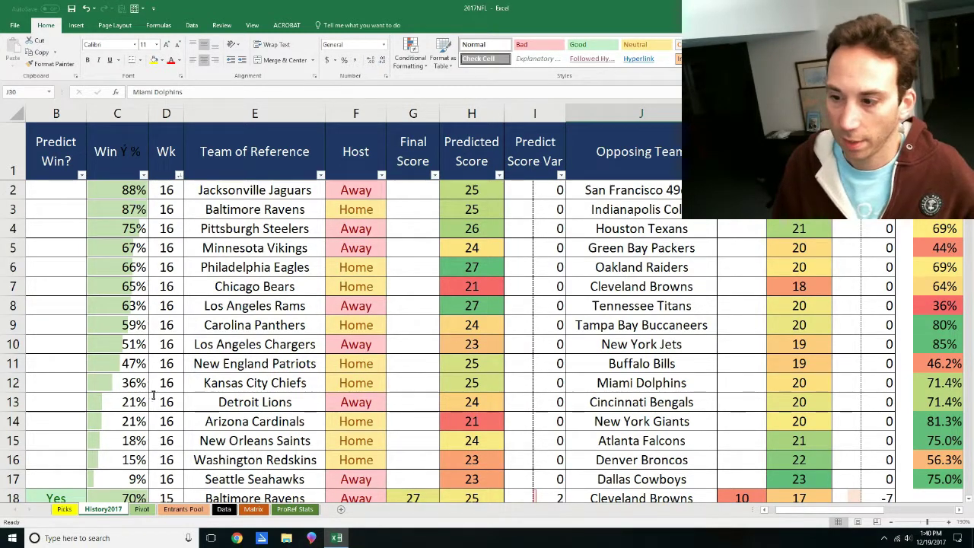
click(23, 386)
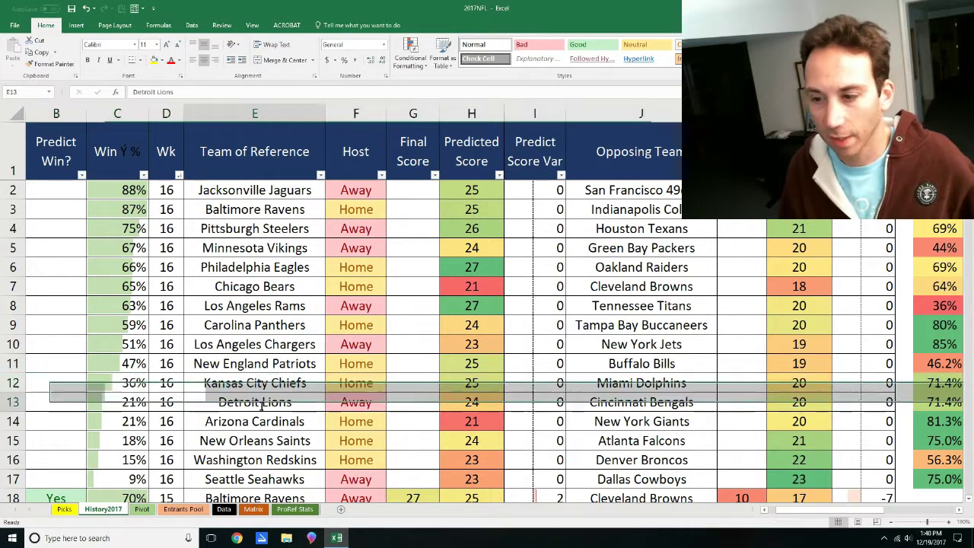
click(15, 402)
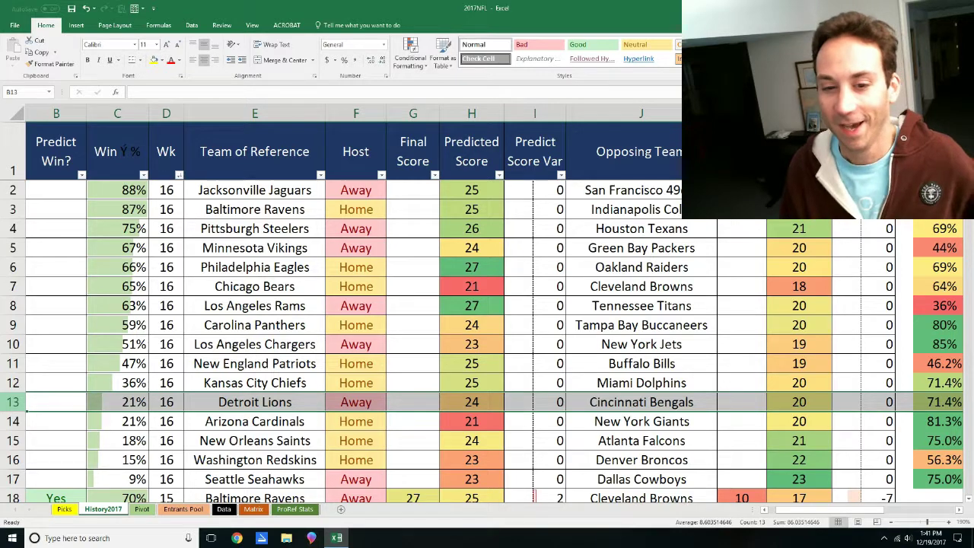
click(2, 421)
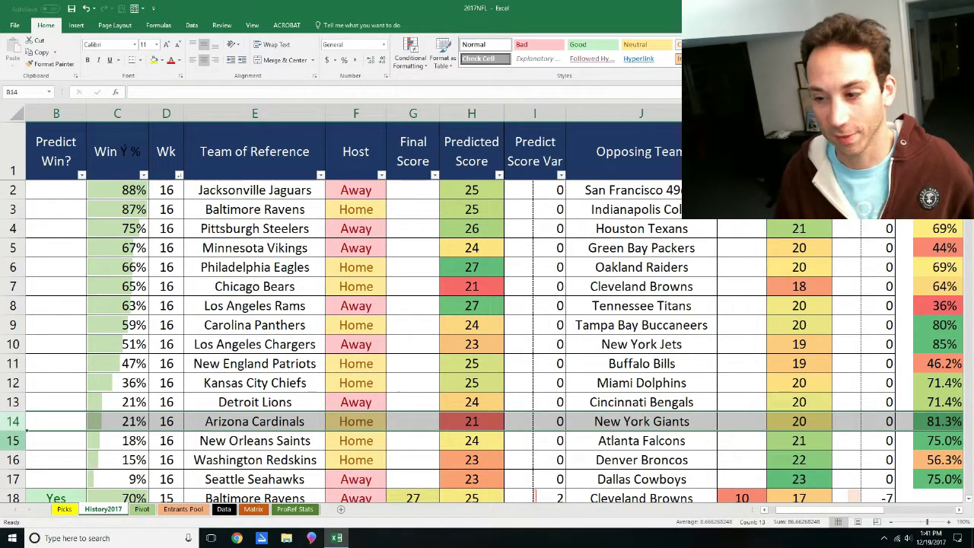
click(55, 441)
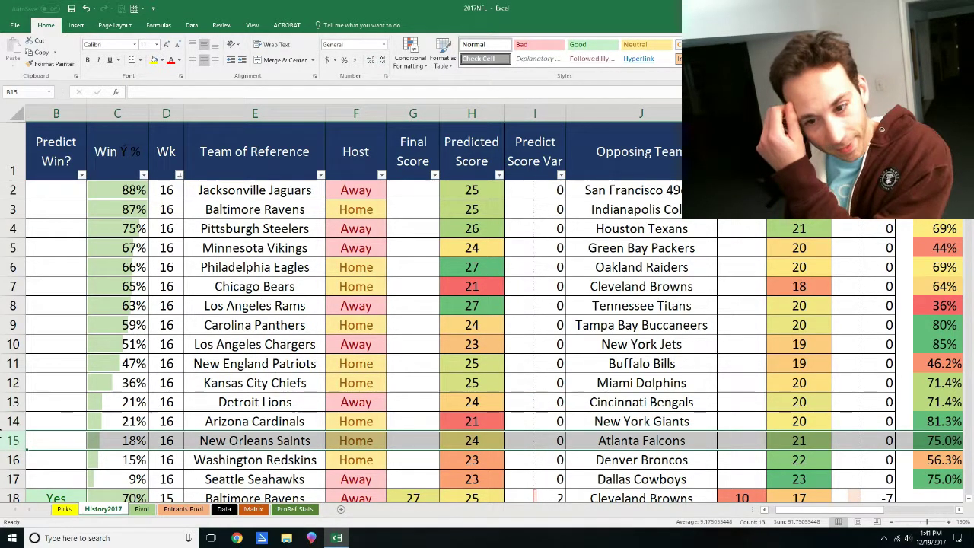
key(shift+Up)
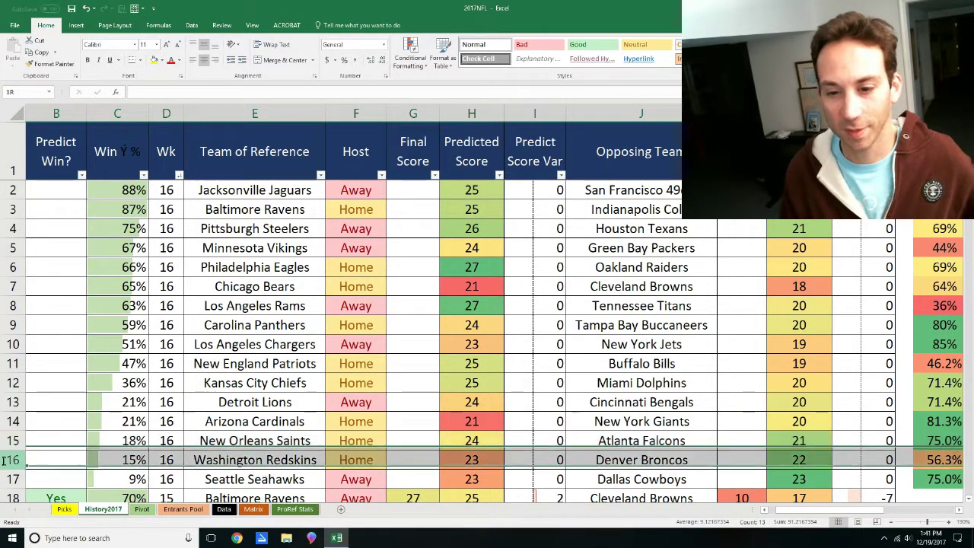
click(4, 460)
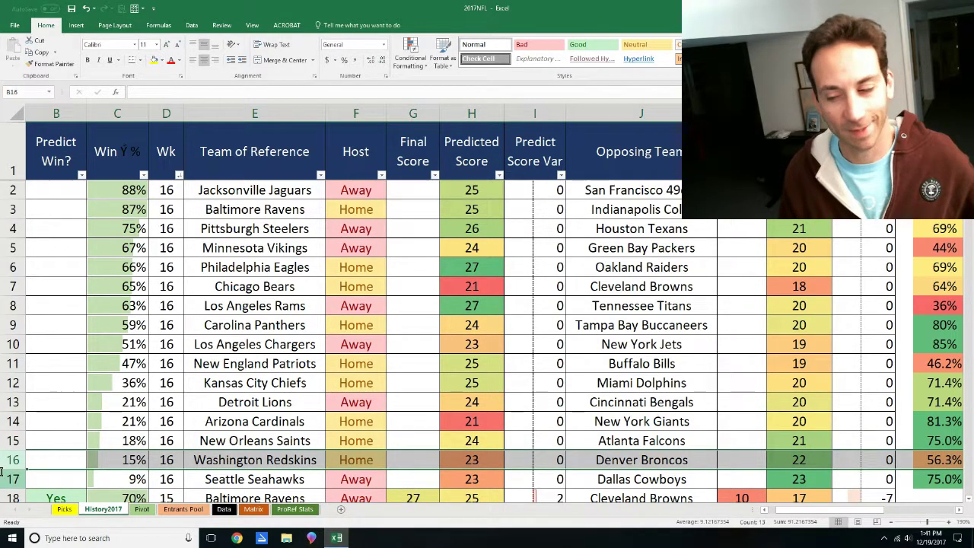
click(3, 476)
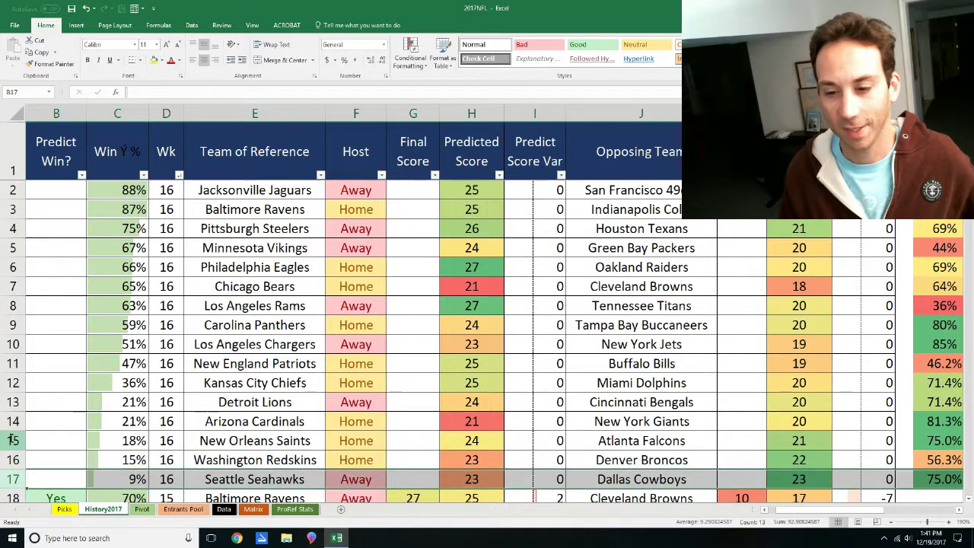
scroll(9, 435, down, 1)
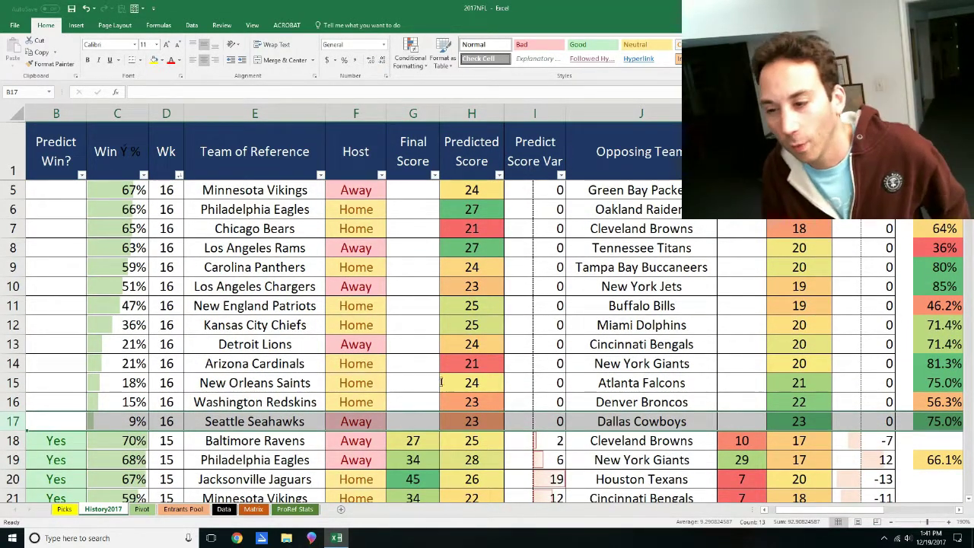
click(472, 421)
ctrl+click(801, 423)
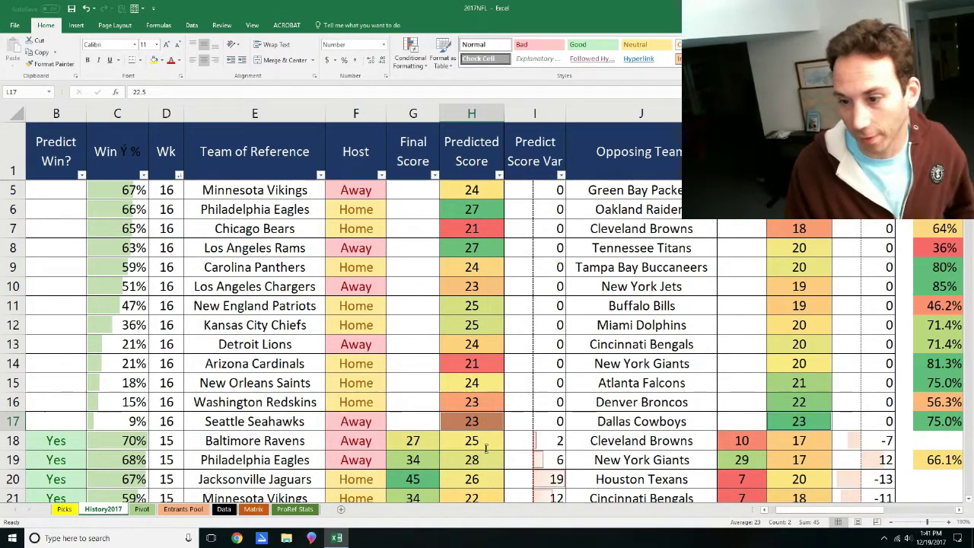
Delete the $G$2:$H$17 colour scale rule and extend the remaining rule to all of column H
click(410, 55)
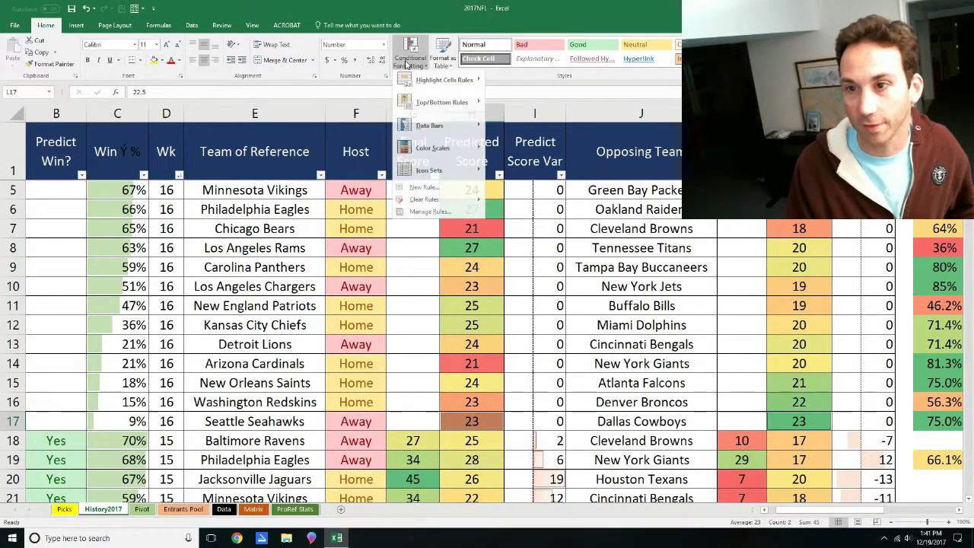
click(430, 215)
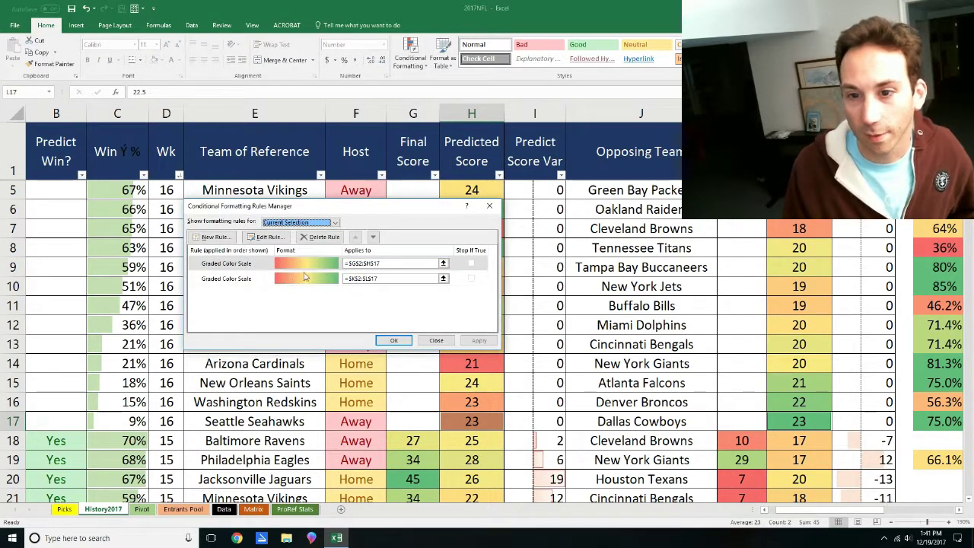
click(278, 264)
click(320, 236)
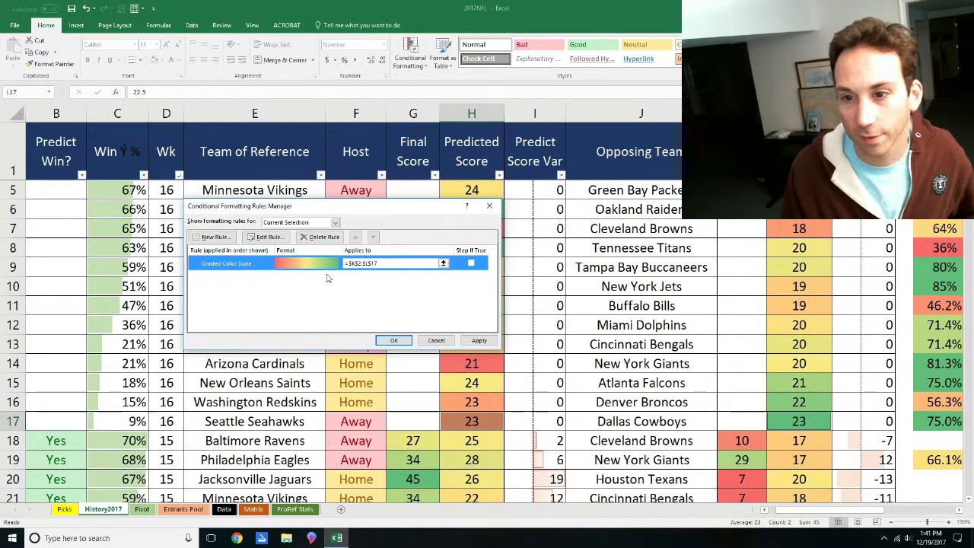
click(396, 263)
click(443, 263)
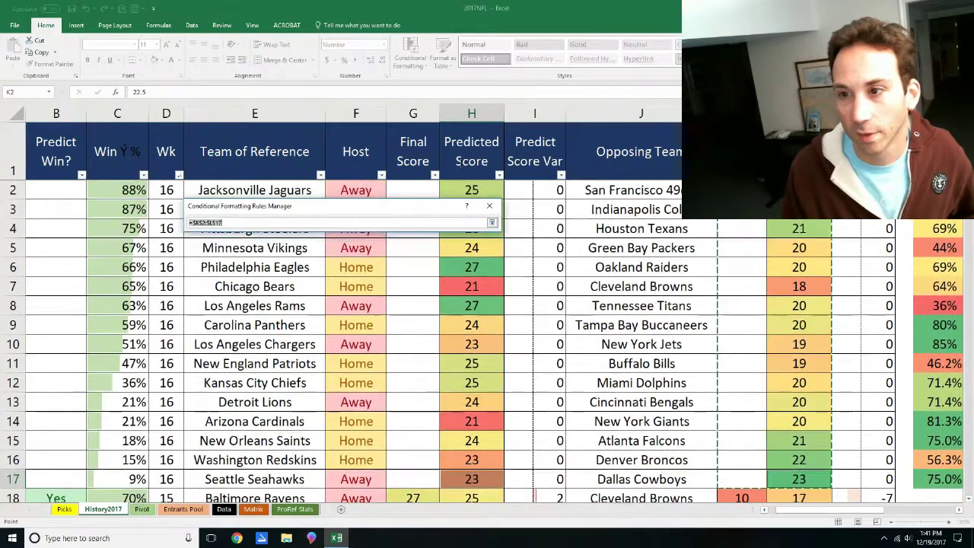
click(466, 112)
click(492, 222)
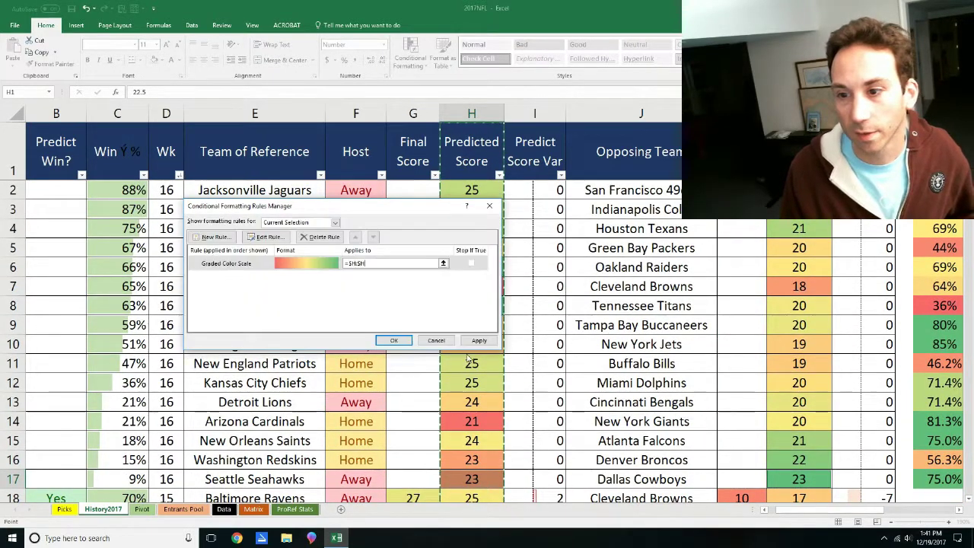
click(479, 341)
click(394, 340)
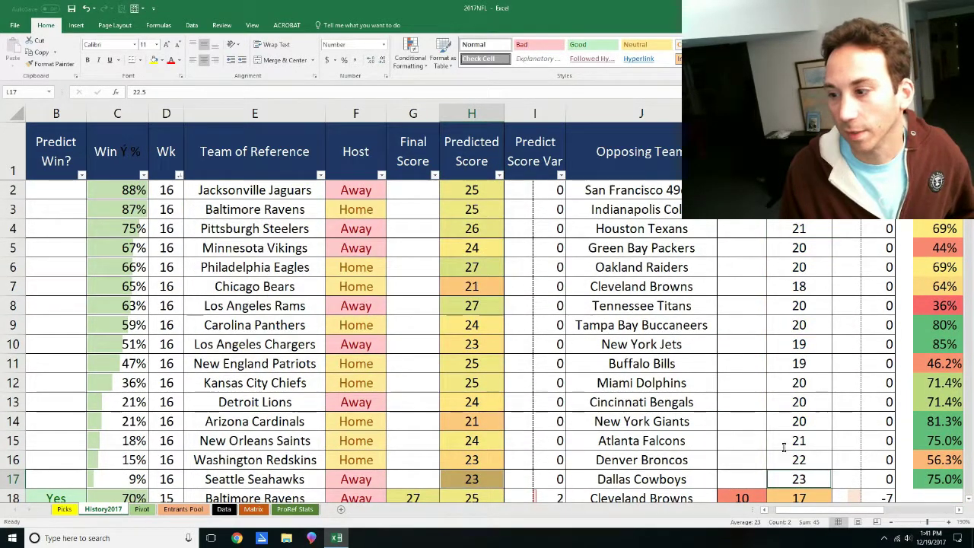
Widen the K18:L39 colour scale rule to cover the full K:L columns
scroll(790, 435, down, 3)
click(800, 383)
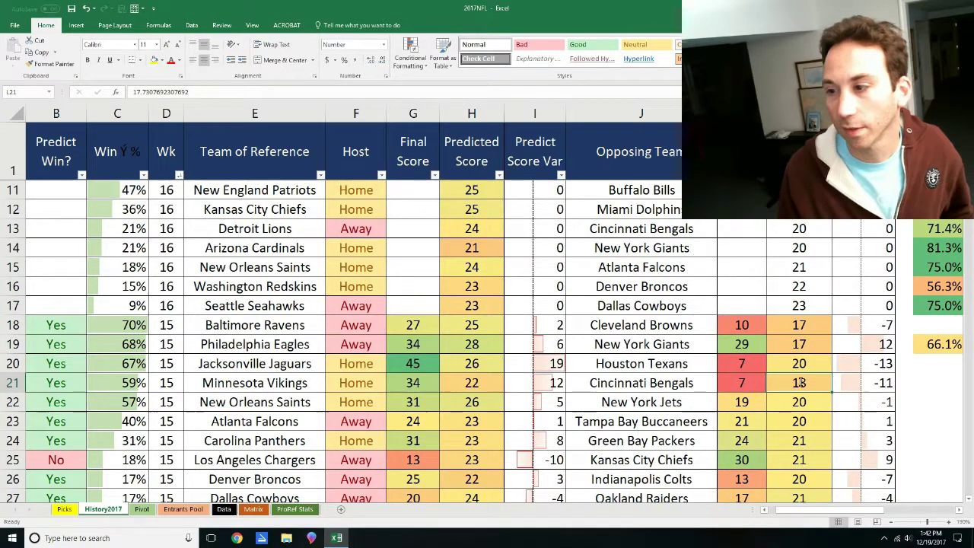
click(410, 55)
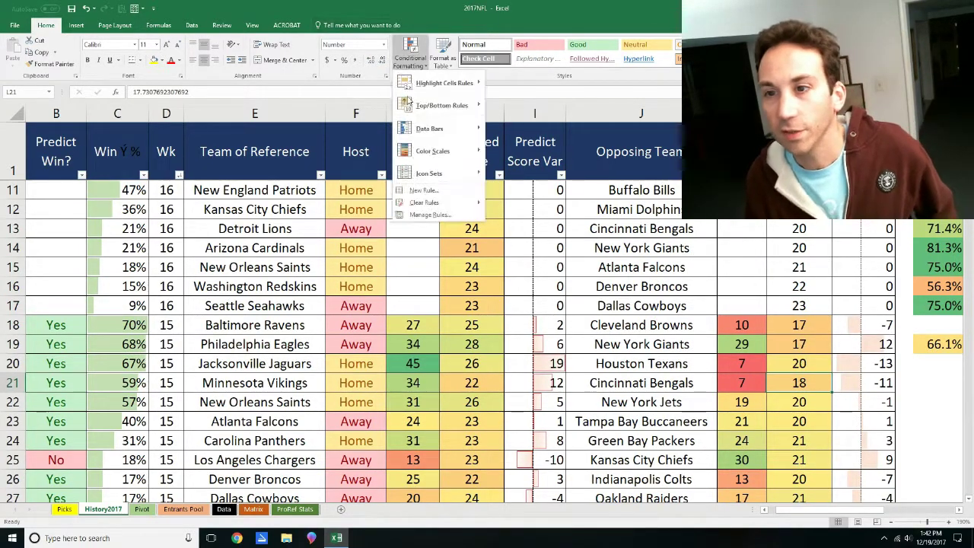
click(430, 216)
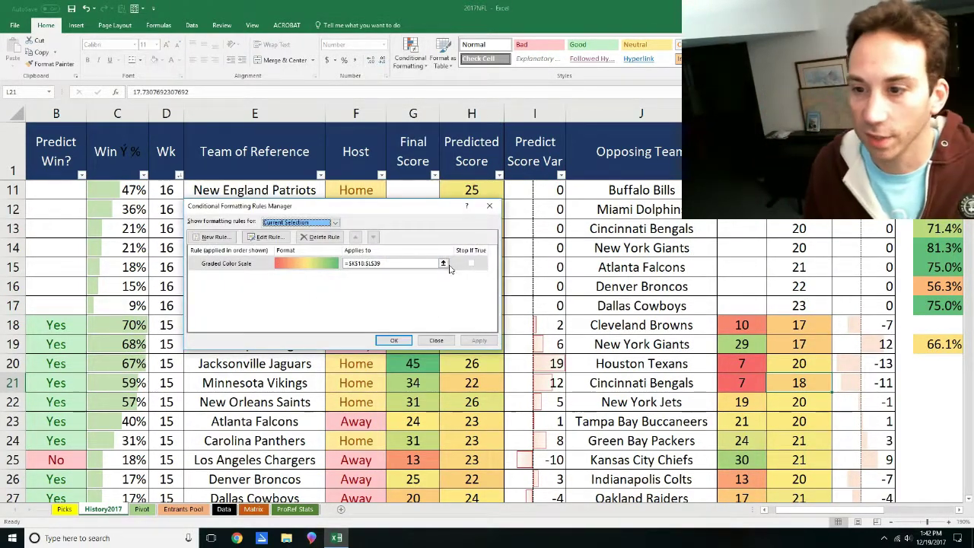
click(443, 263)
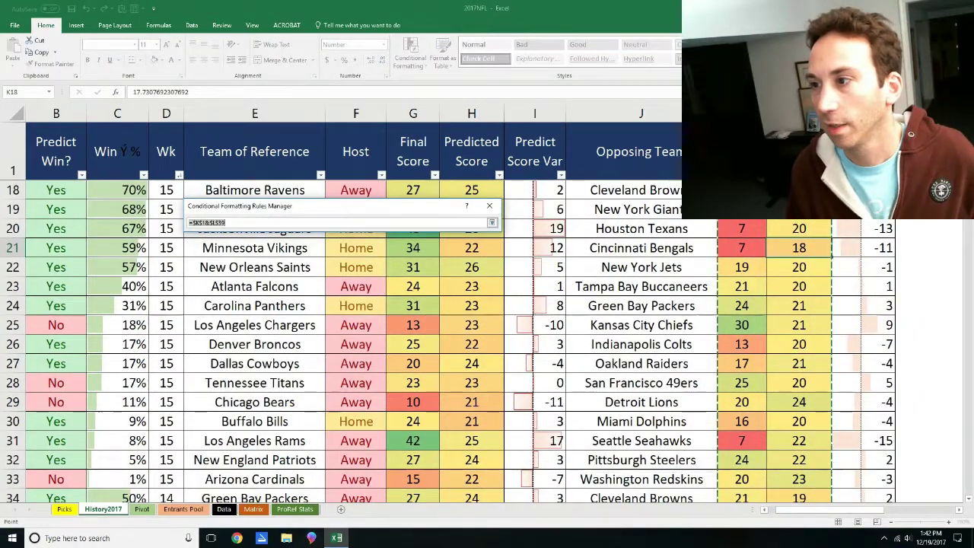
key(BackSpace)
key(BackSpace)
key(BackSpace)
key(BackSpace)
key(BackSpace)
key(BackSpace)
key(BackSpace)
key(BackSpace)
text(1:$L)
click(493, 223)
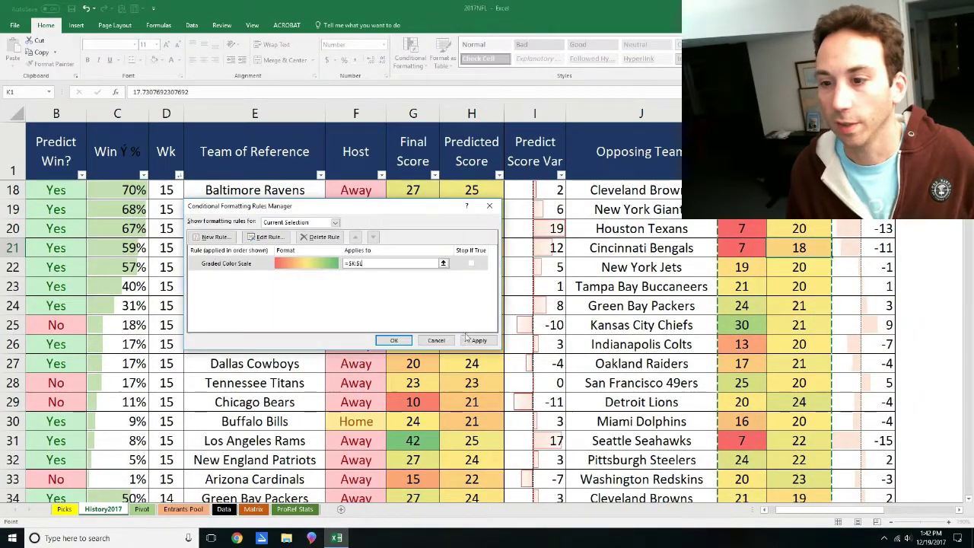
click(479, 341)
click(397, 341)
click(648, 366)
scroll(647, 367, up, 5)
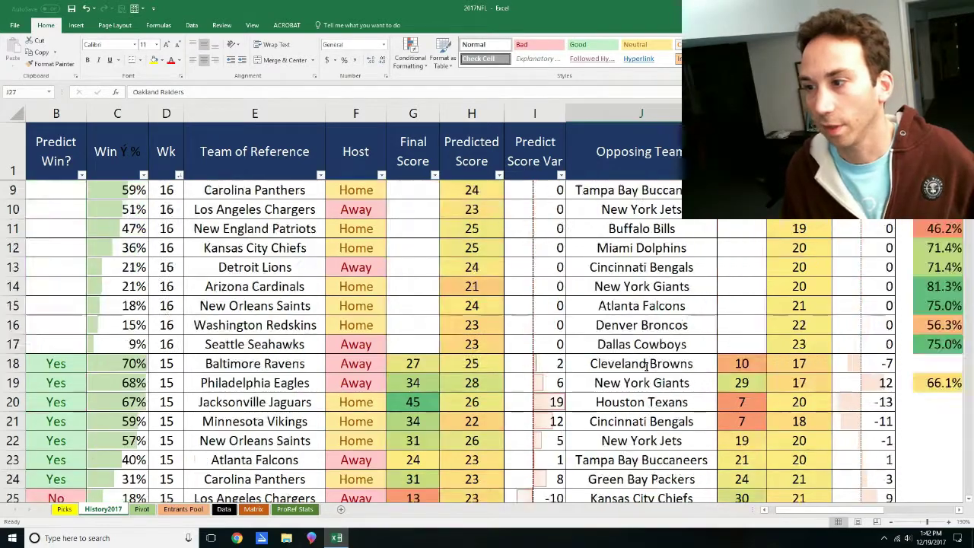
scroll(484, 223, down, 3)
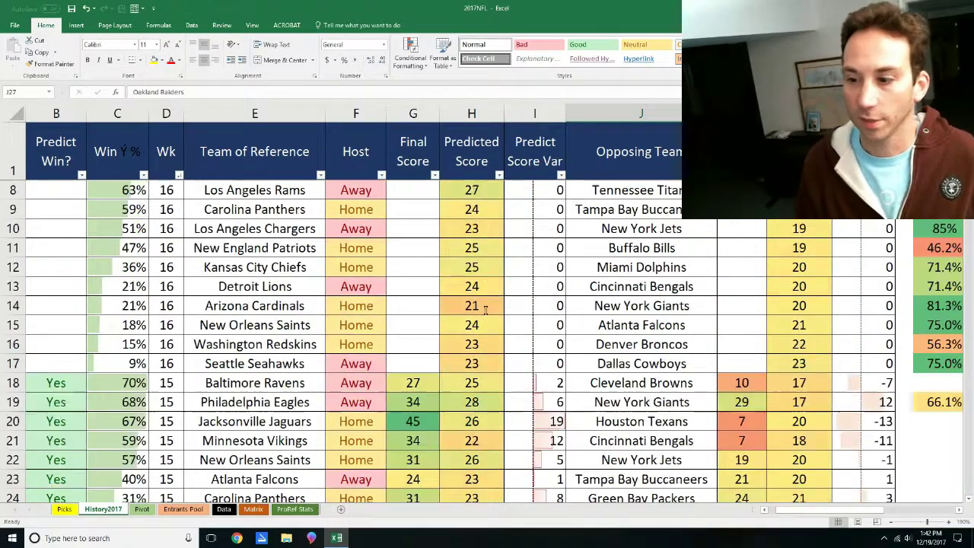
scroll(487, 316, up, 1)
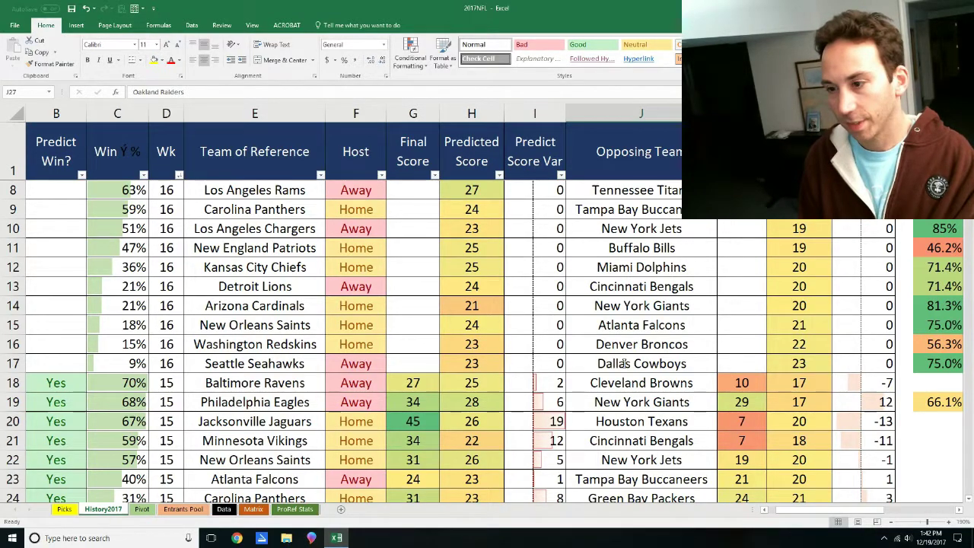
click(472, 363)
ctrl+click(822, 365)
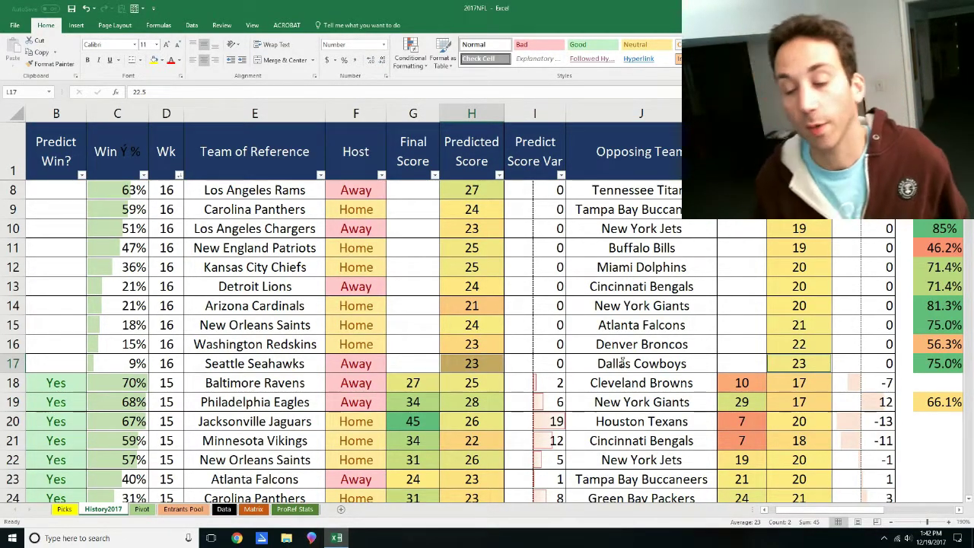
click(361, 364)
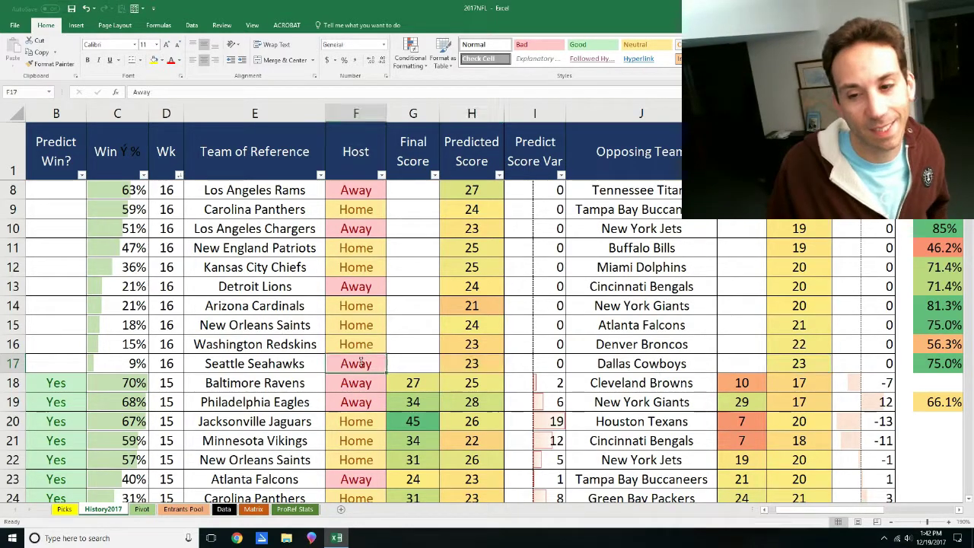
click(6, 363)
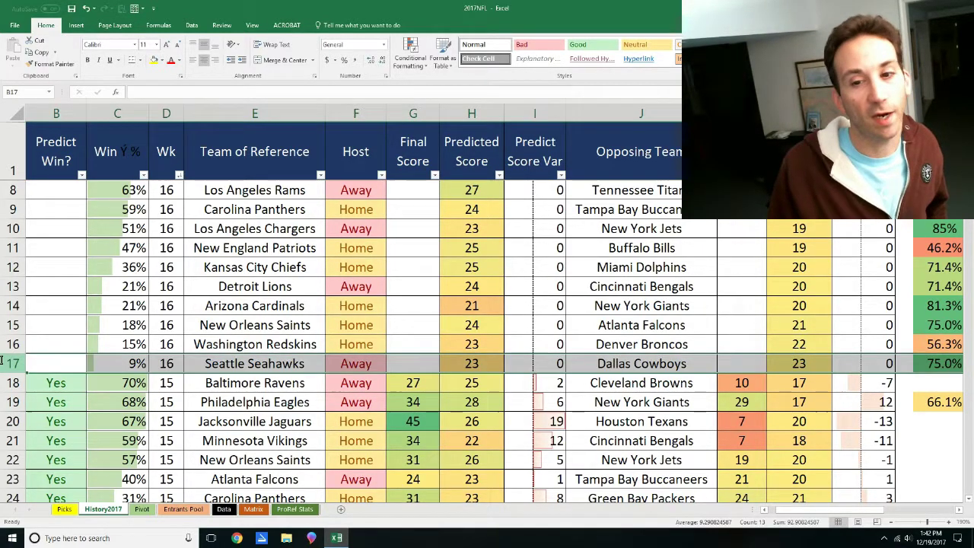
click(229, 364)
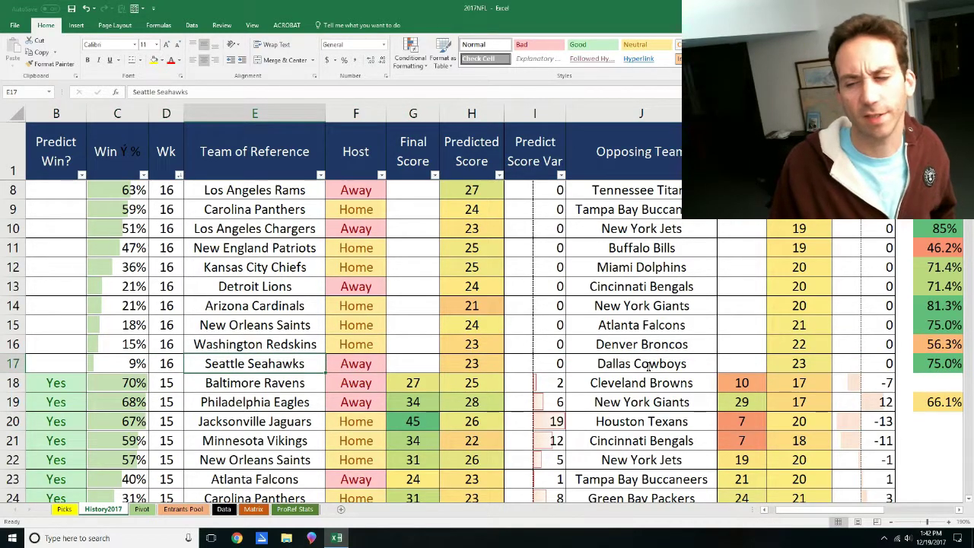
scroll(653, 371, up, 2)
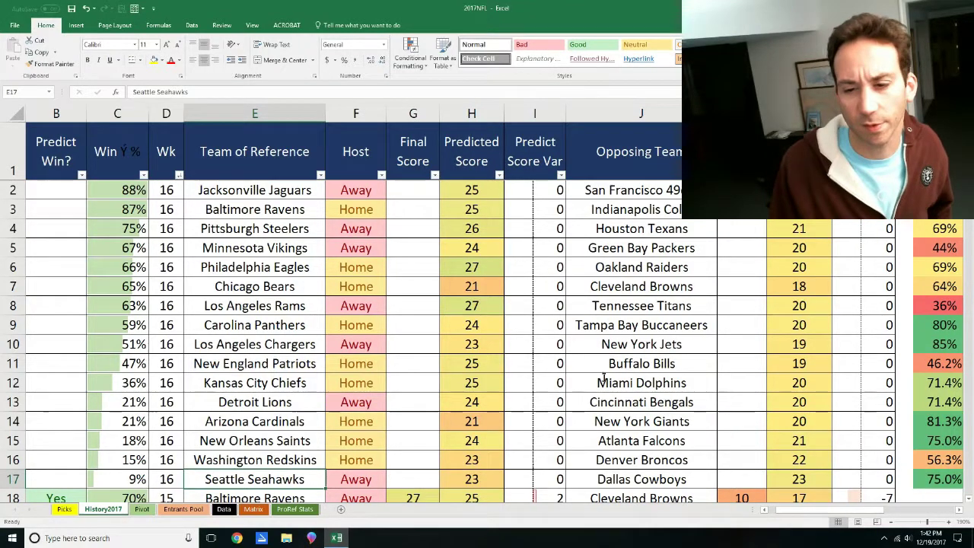
scroll(388, 358, down, 2)
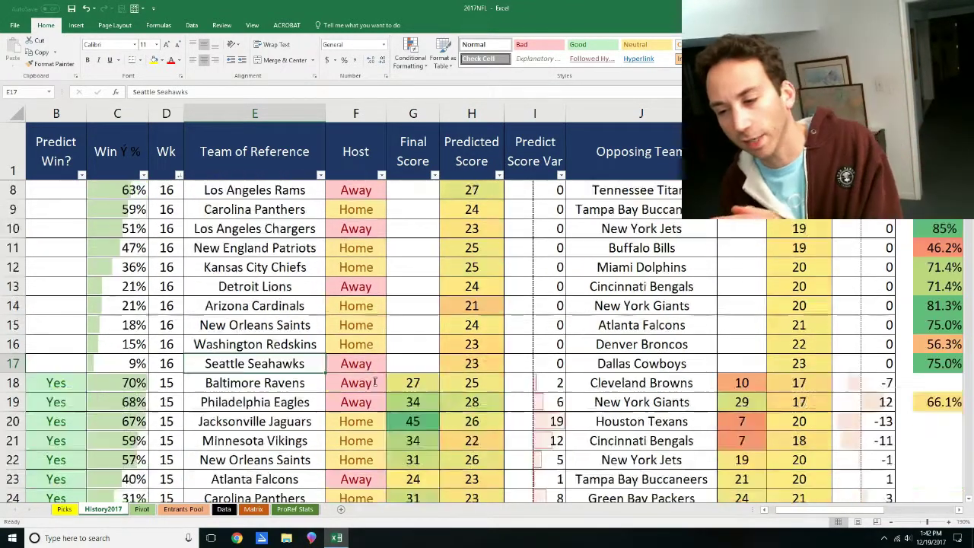
key(Right)
key(Right)
key(Right)
key(Right)
key(Right)
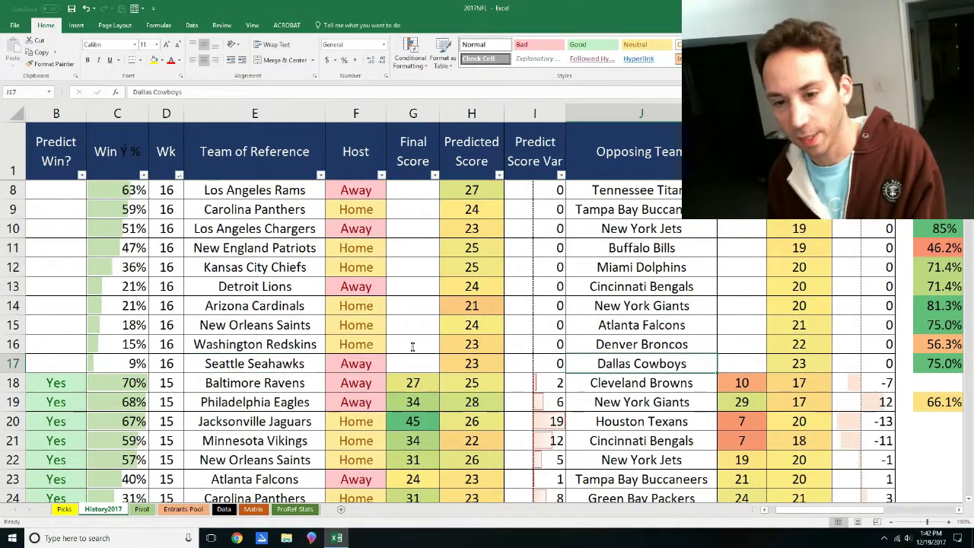
scroll(236, 344, up, 2)
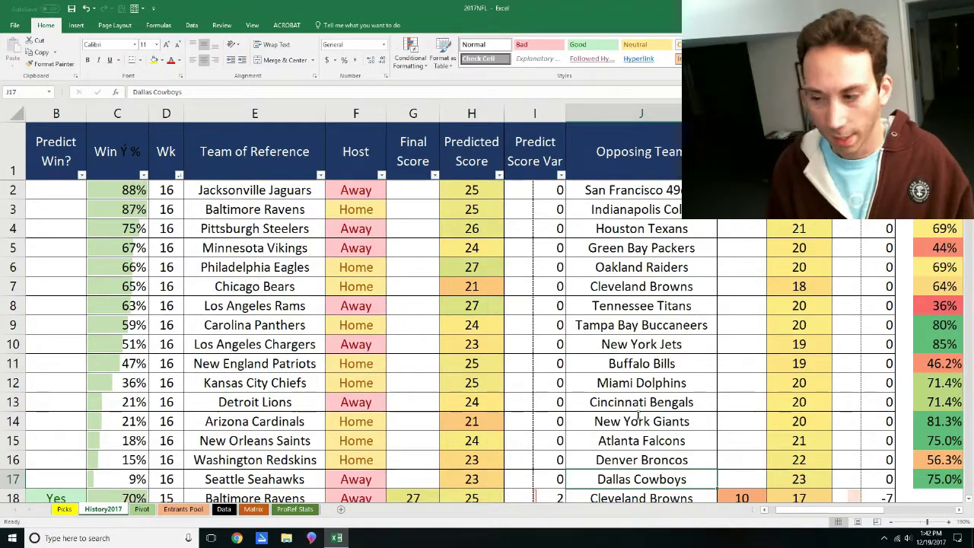
Show the pivot's Field List and move Team of Reference above Wk in Rows
scroll(629, 322, right, 5)
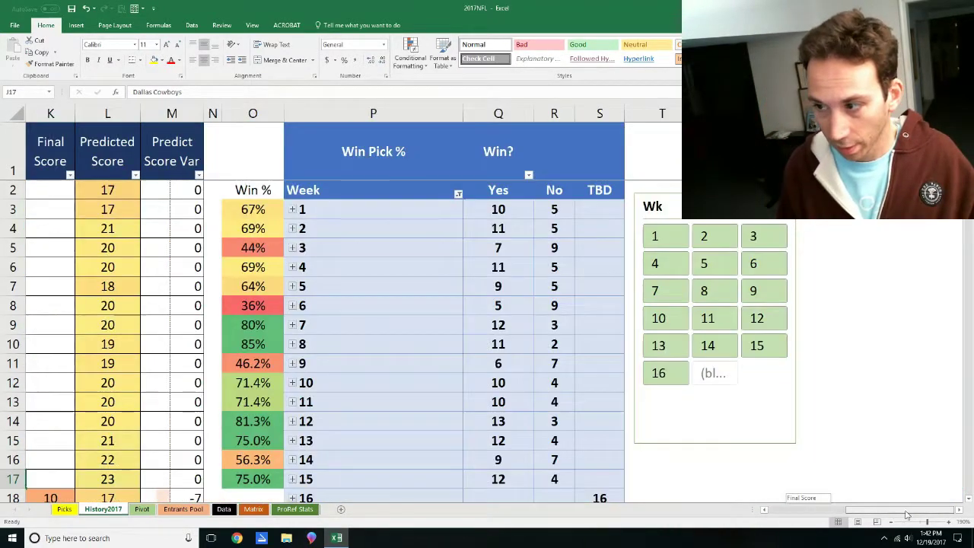
ctrl+scroll(630, 322, down, 4)
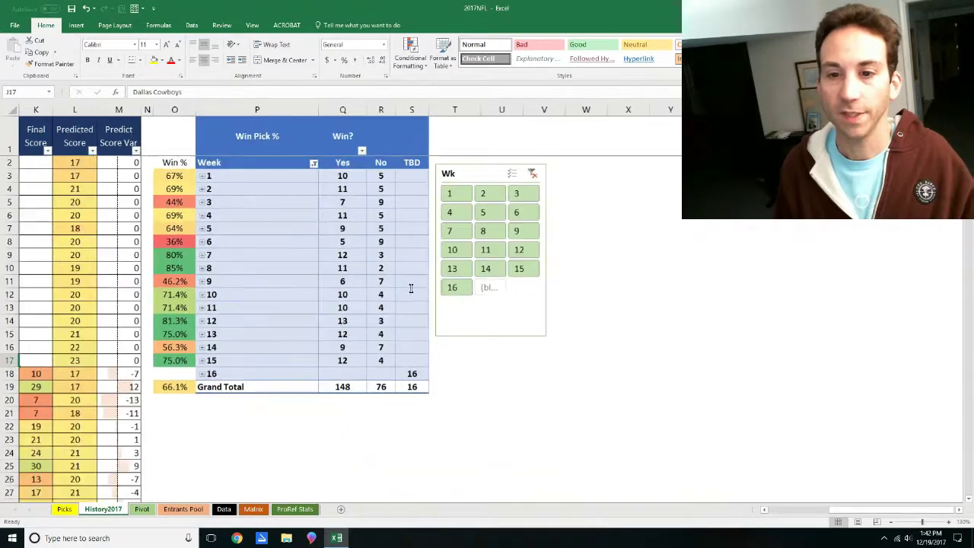
right_click(268, 232)
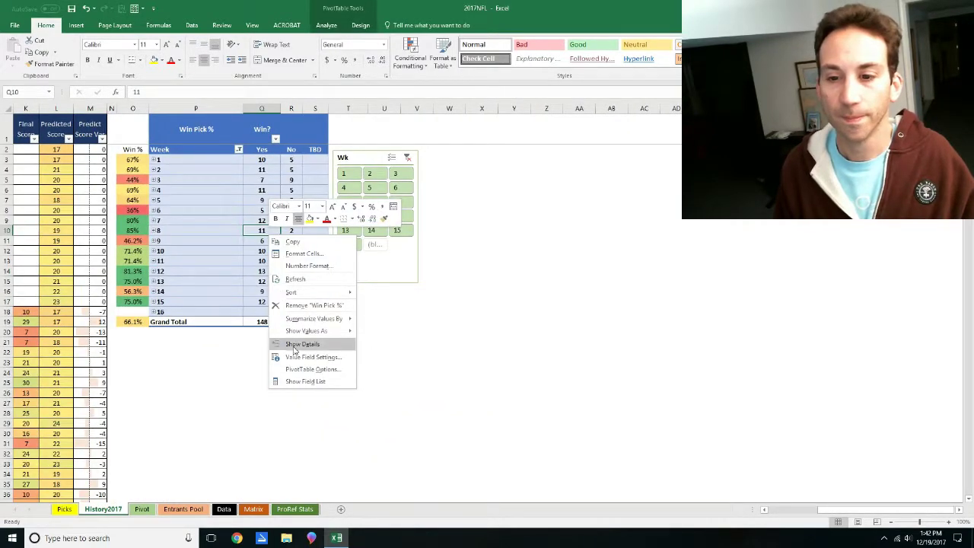
key(Escape)
click(213, 250)
right_click(213, 250)
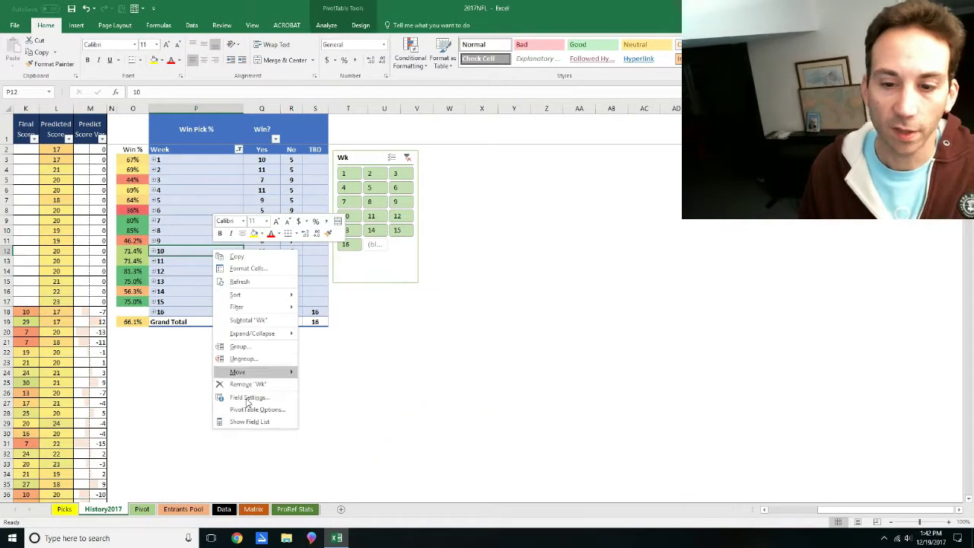
click(251, 422)
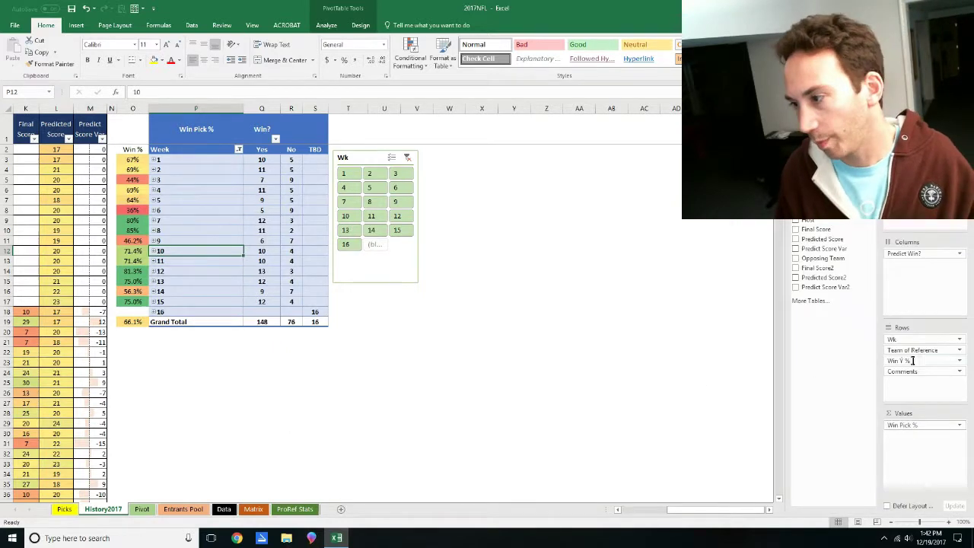
drag(917, 351, 921, 334)
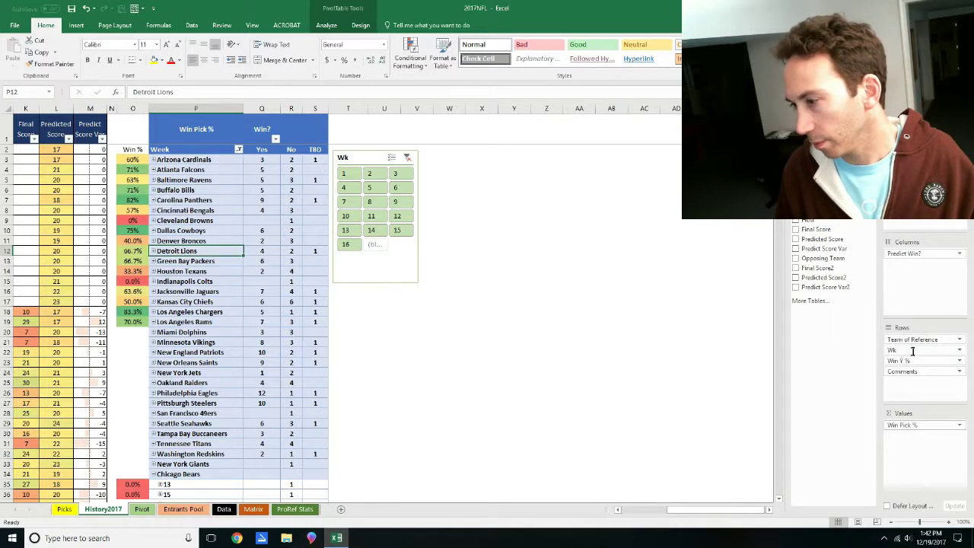
Collapse the pivot's team rows to hide each team's week details
click(198, 333)
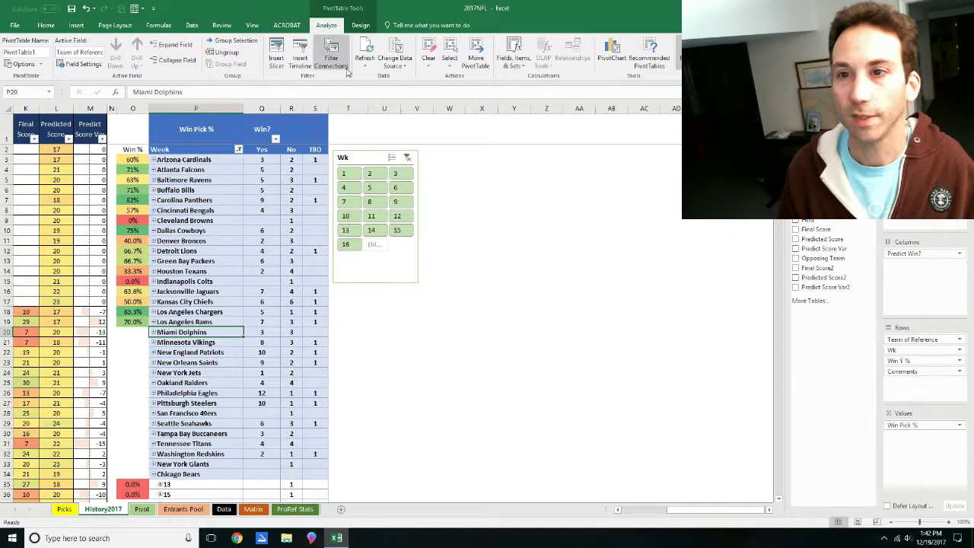
click(261, 240)
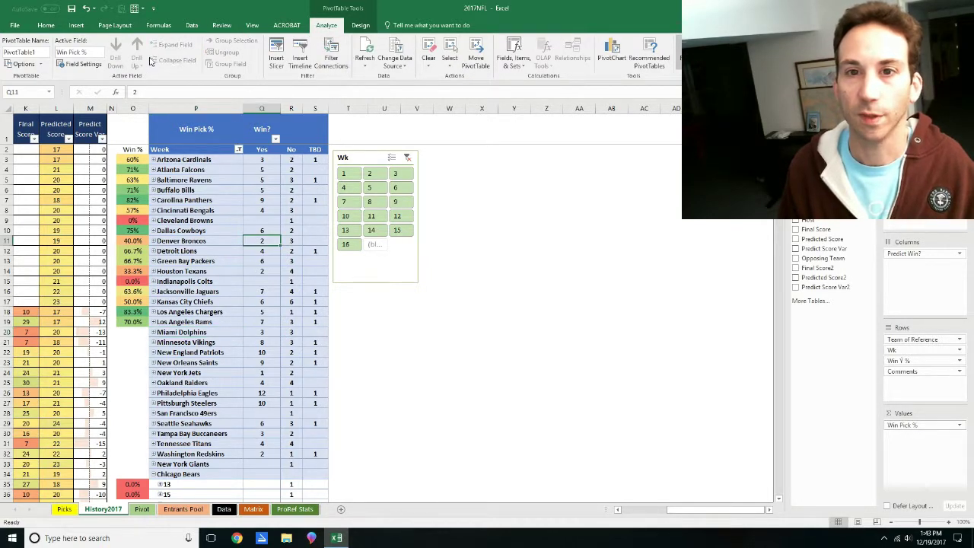
click(237, 190)
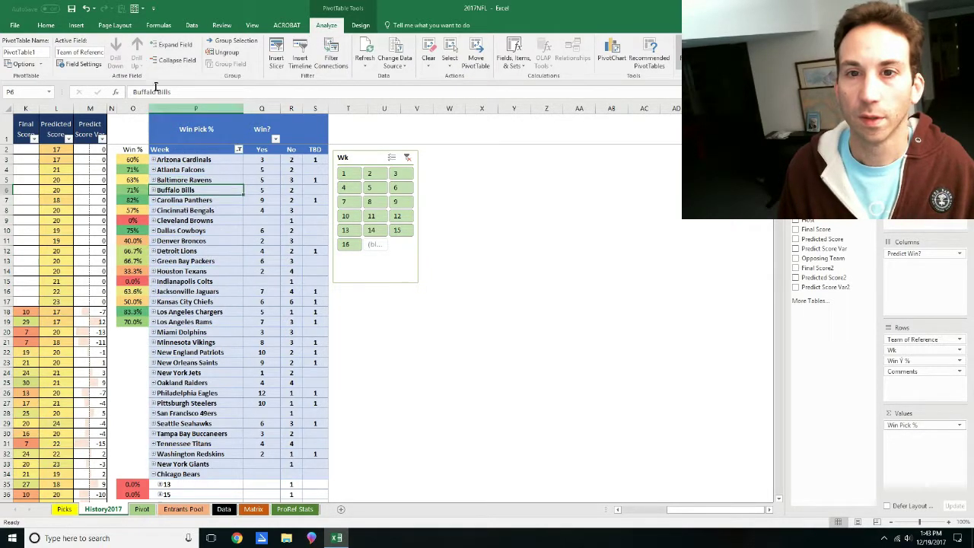
click(159, 61)
Check the Win % formulas in column O beside the team pivot
click(449, 412)
click(139, 302)
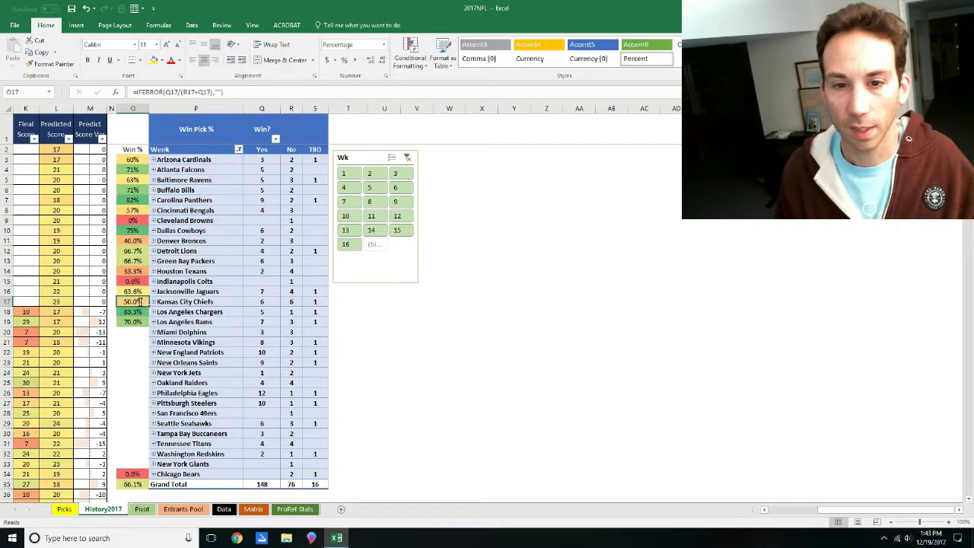
drag(147, 307, 133, 478)
click(449, 383)
scroll(566, 394, up, 3)
scroll(567, 391, up, 1)
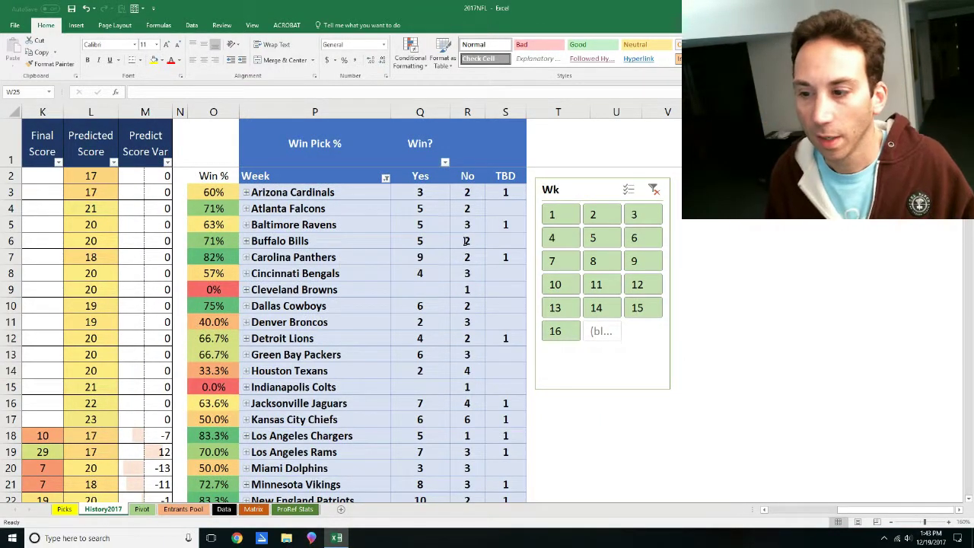
Filter the pivot to weeks 1 through 15 with the Wk slicer, excluding week 16
drag(552, 217, 637, 308)
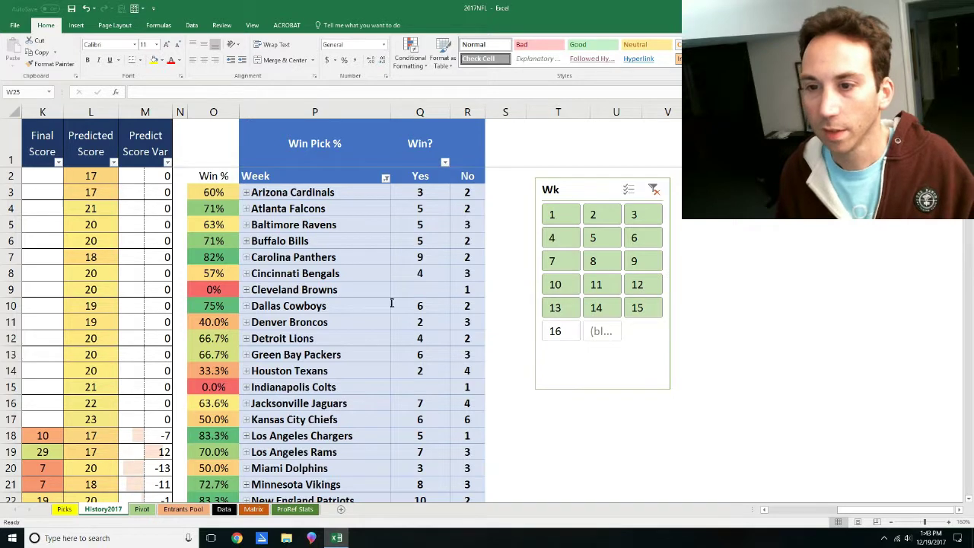
click(309, 191)
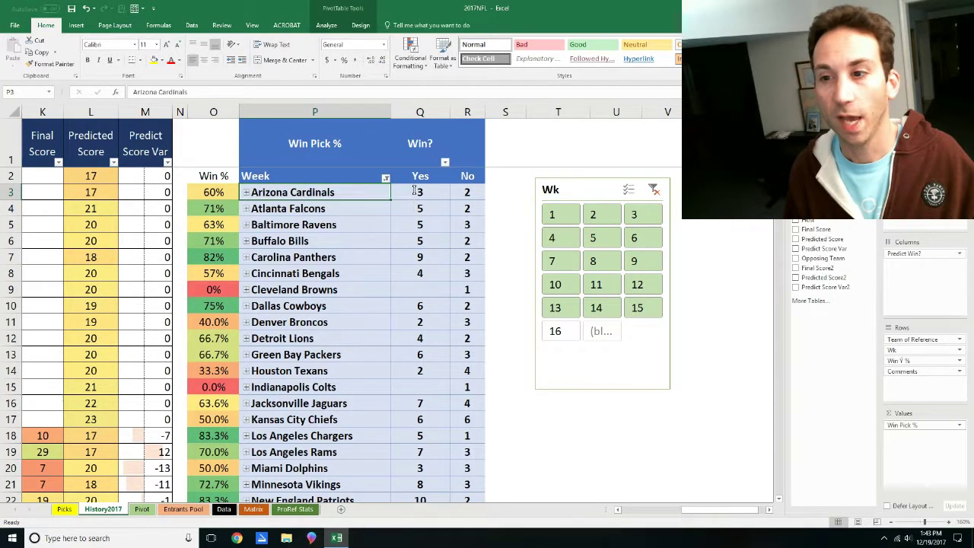
click(467, 193)
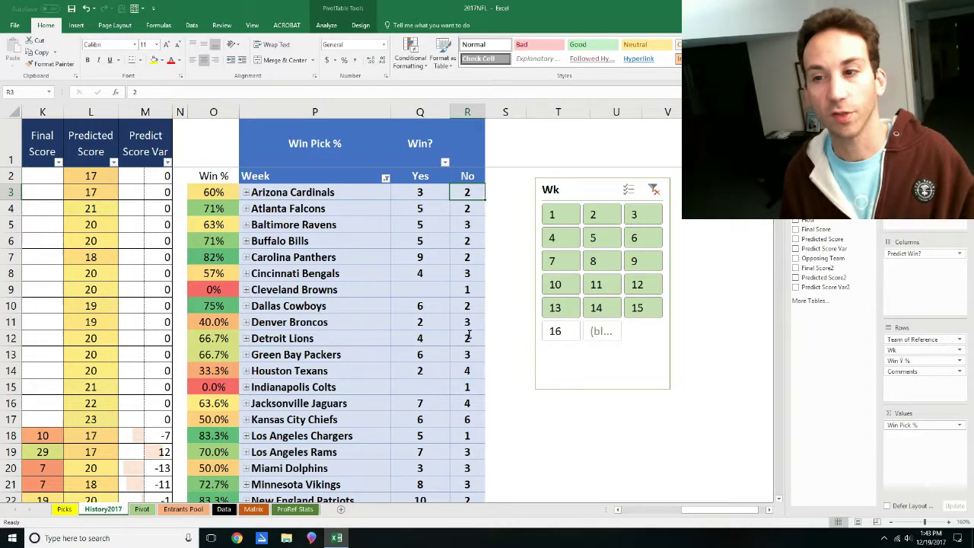
scroll(419, 363, up, 2)
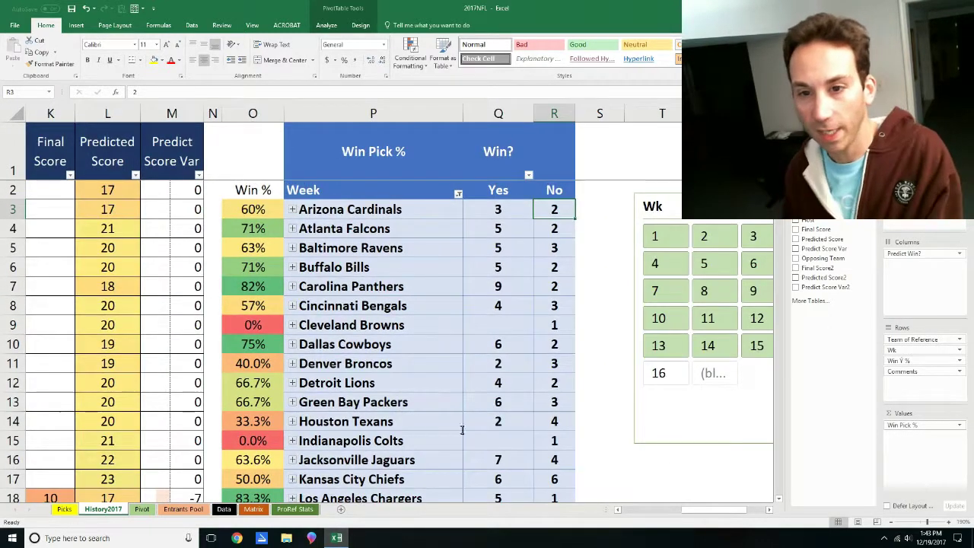
click(768, 509)
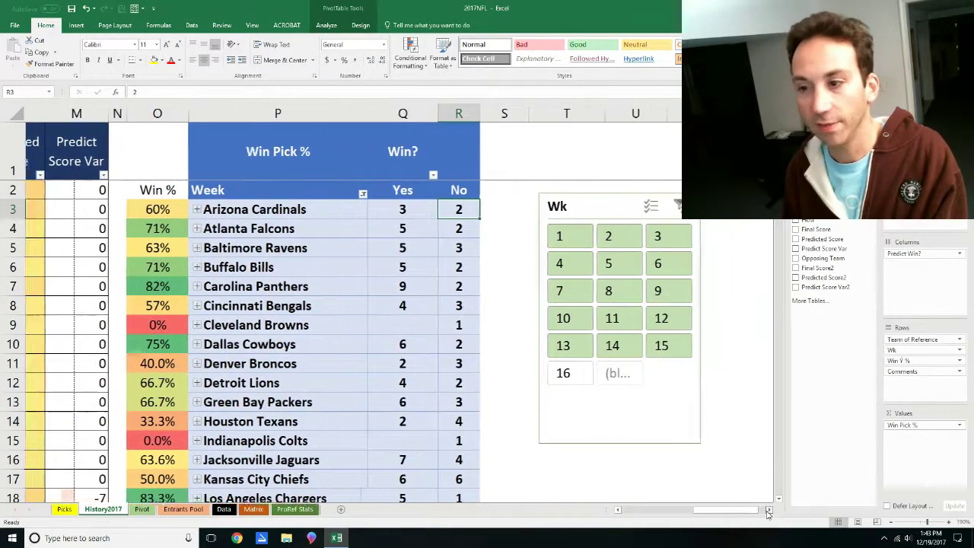
click(769, 509)
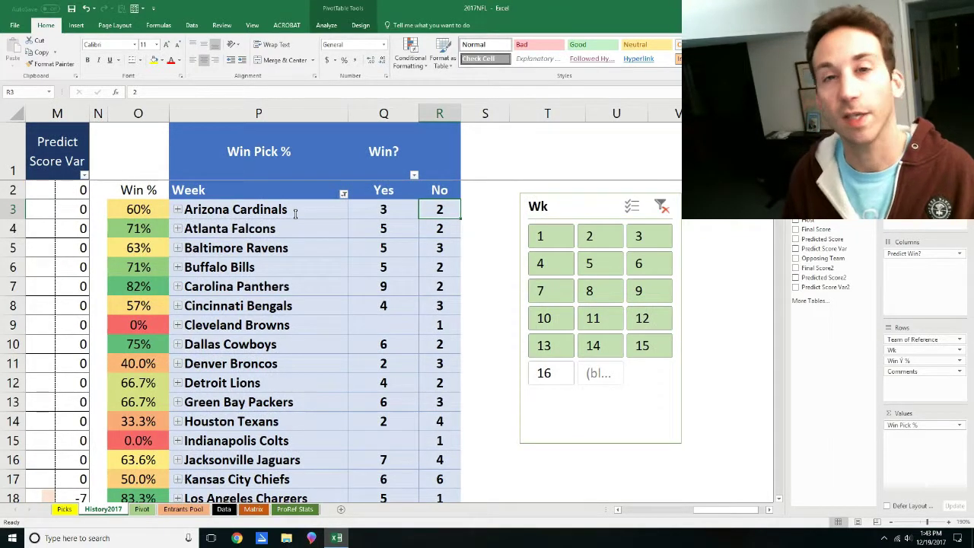
Verify the Yes/No counts and Win % formulas for Arizona, Cincinnati and Atlanta
drag(398, 221, 440, 216)
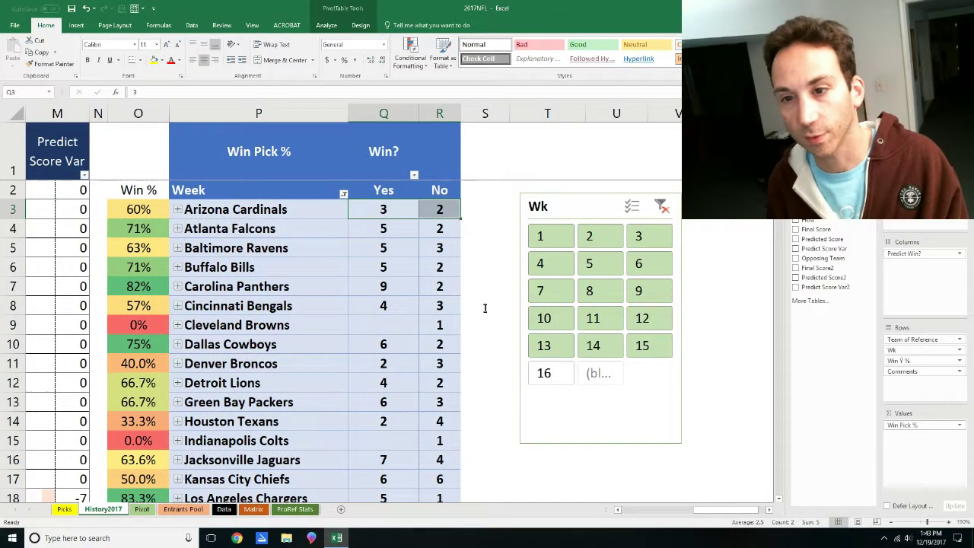
click(398, 305)
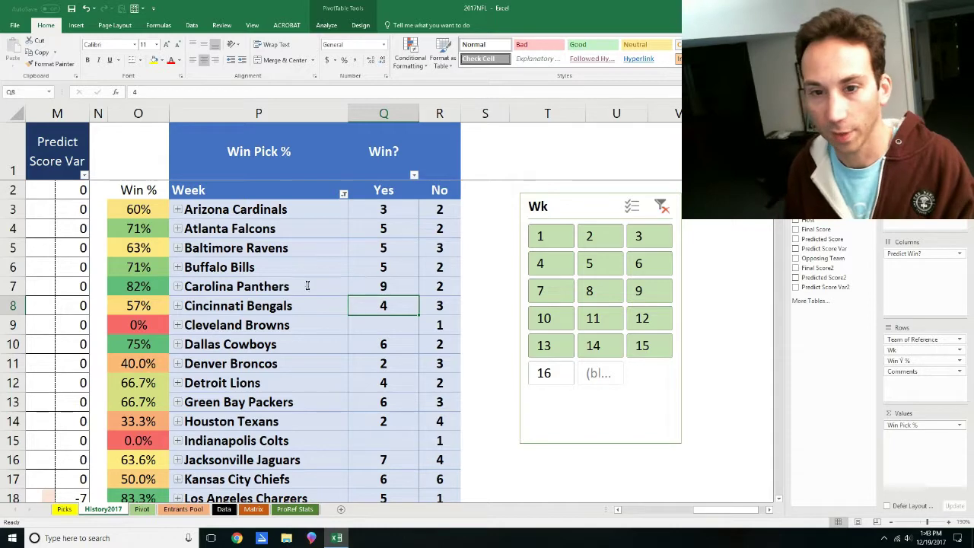
click(147, 221)
click(138, 113)
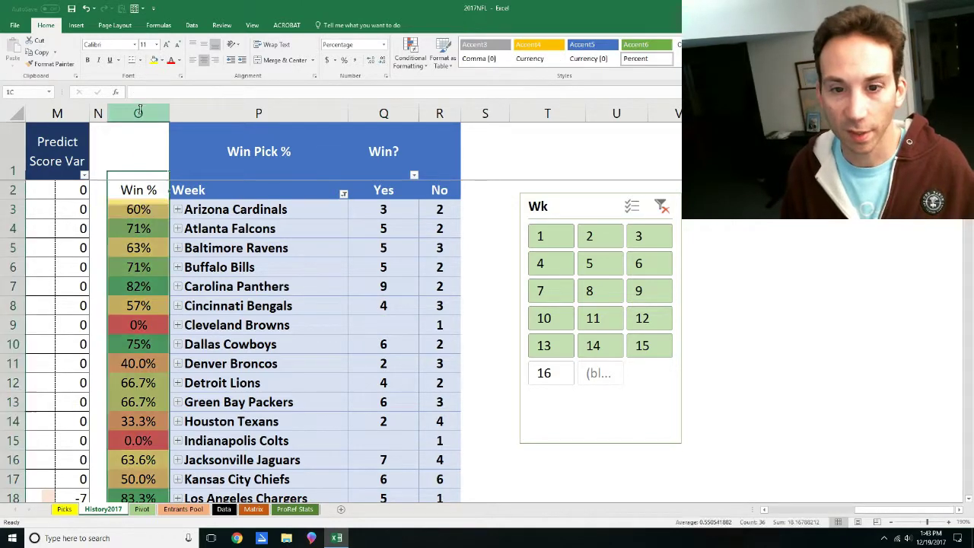
click(145, 312)
scroll(174, 385, up, 1)
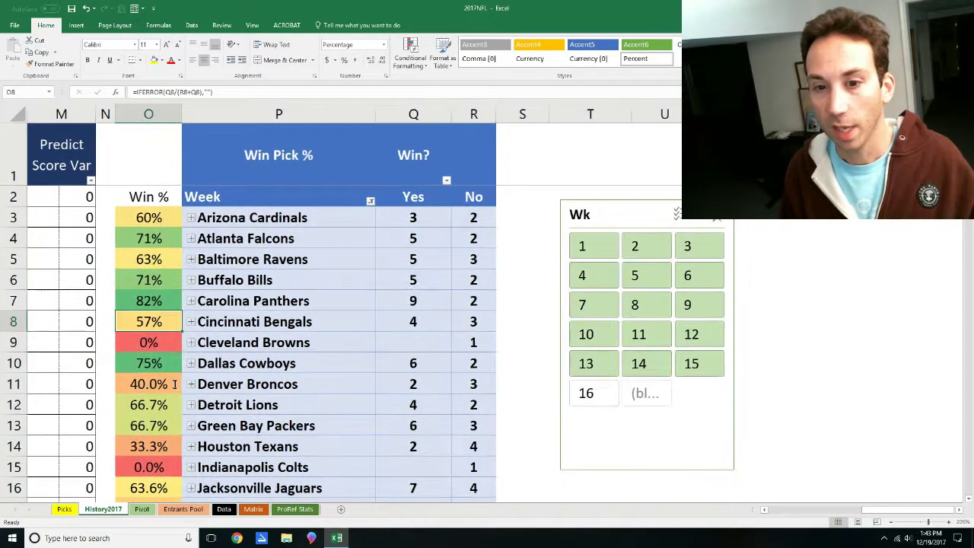
scroll(175, 384, up, 1)
scroll(179, 388, up, 1)
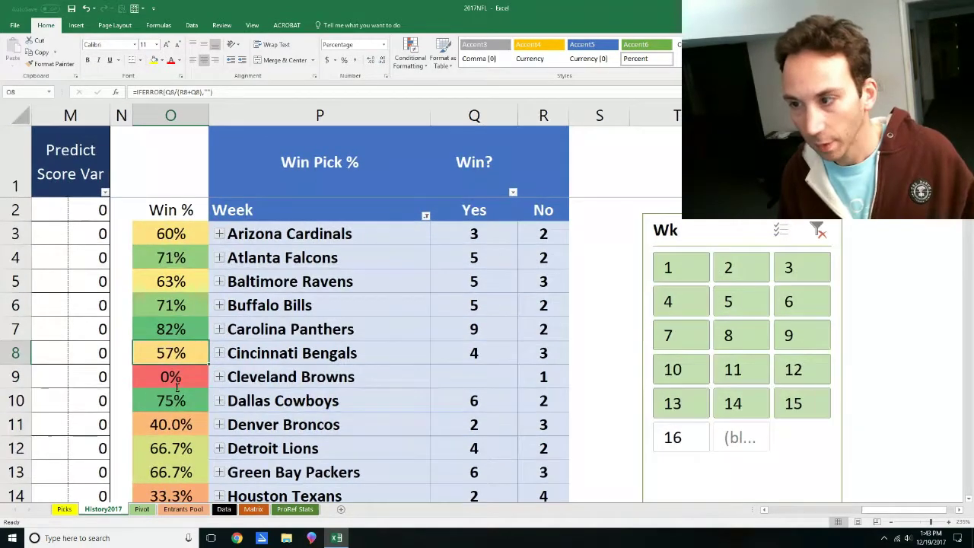
click(187, 259)
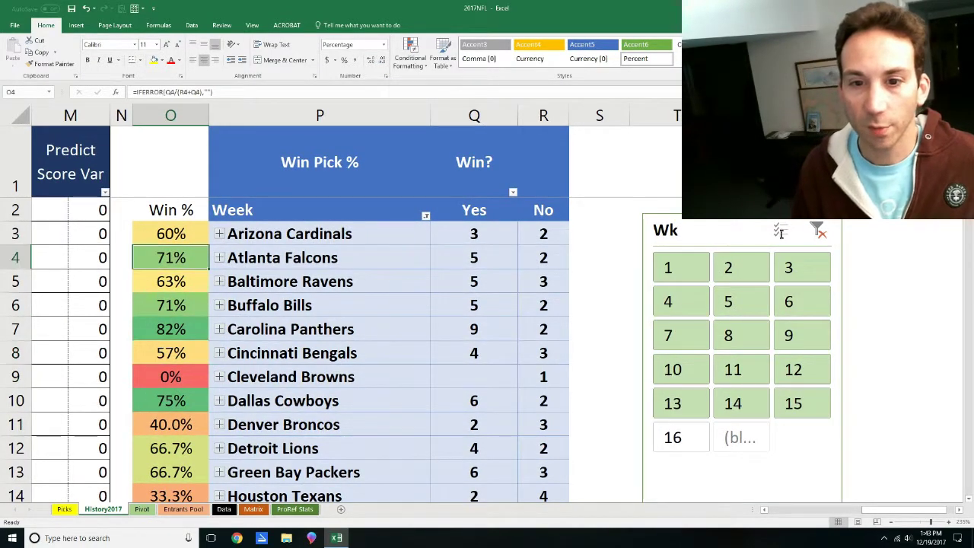
ctrl+click(682, 437)
click(590, 236)
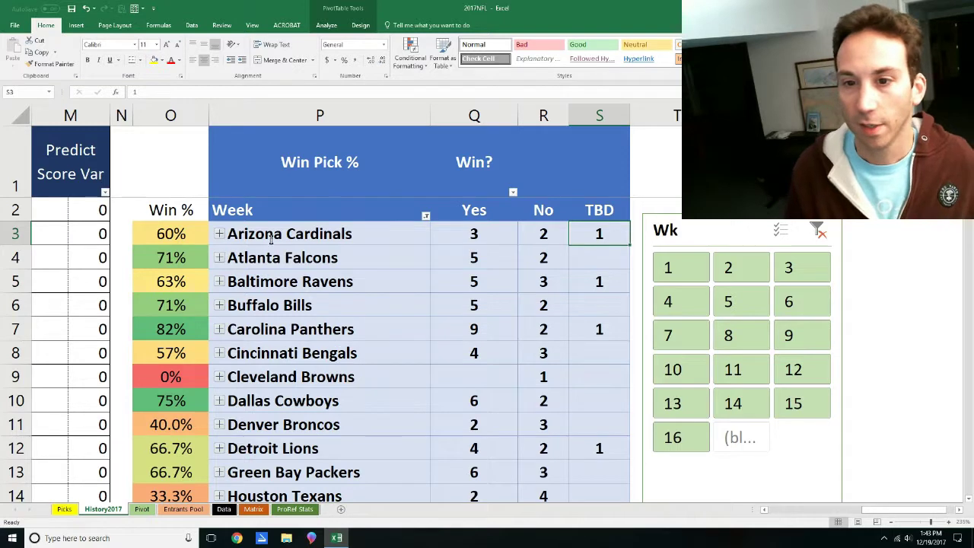
key(Left)
key(Left)
key(Left)
key(Left)
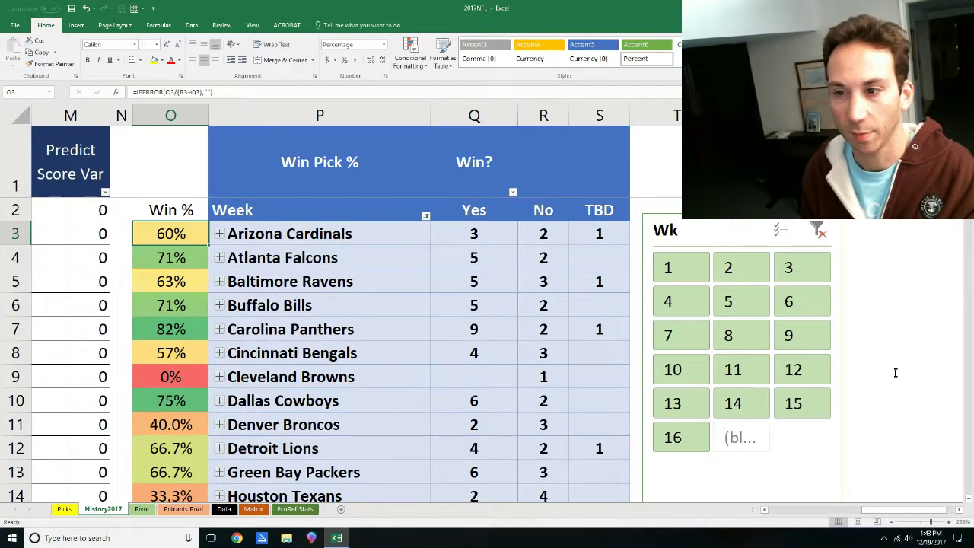
key(Down)
key(Down)
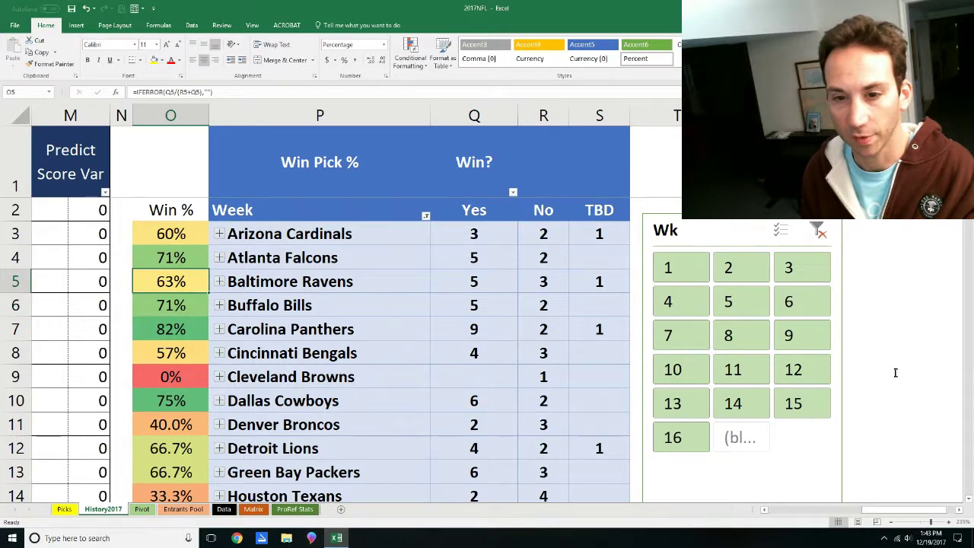
key(Down)
key(Down)
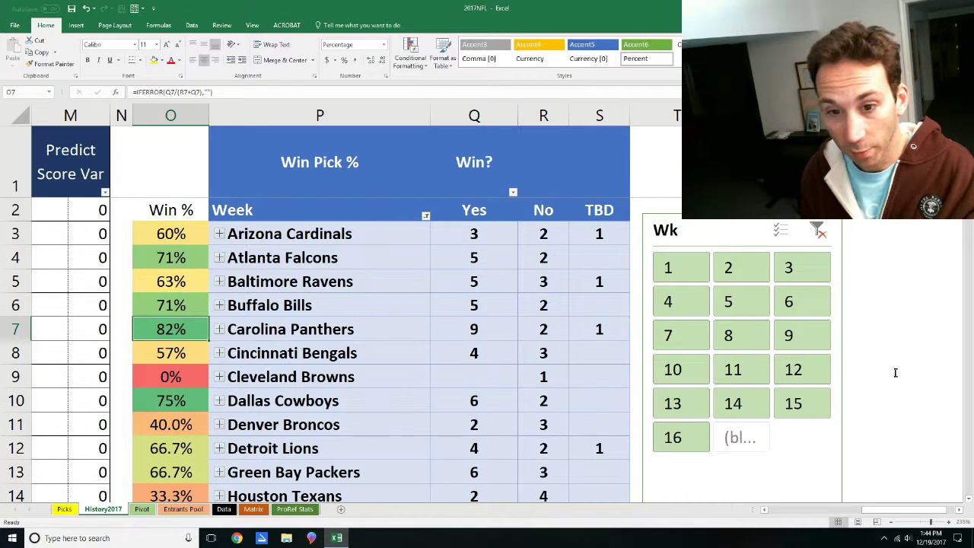
key(Down)
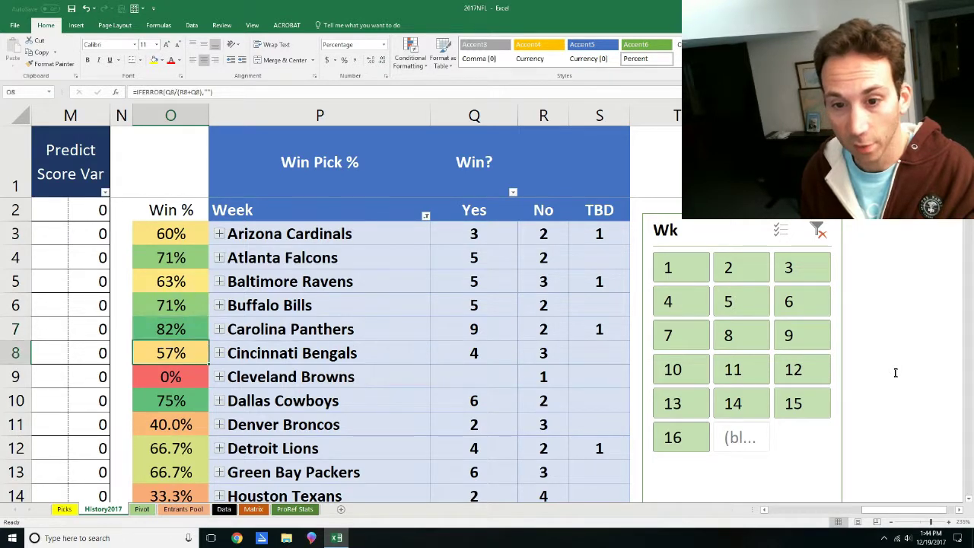
key(Down)
key(Down)
key(Up)
key(Up)
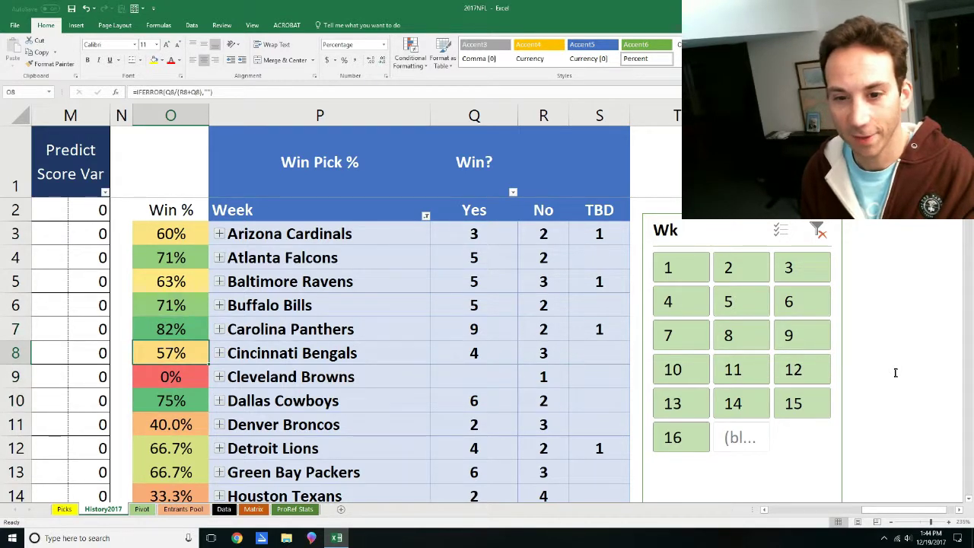
key(Down)
key(Down)
key(Down)
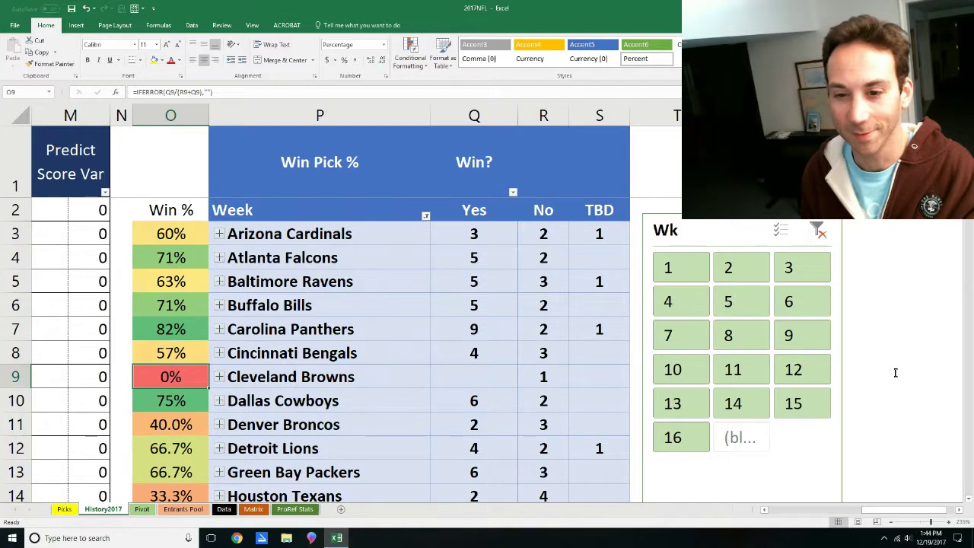
key(Up)
key(Up)
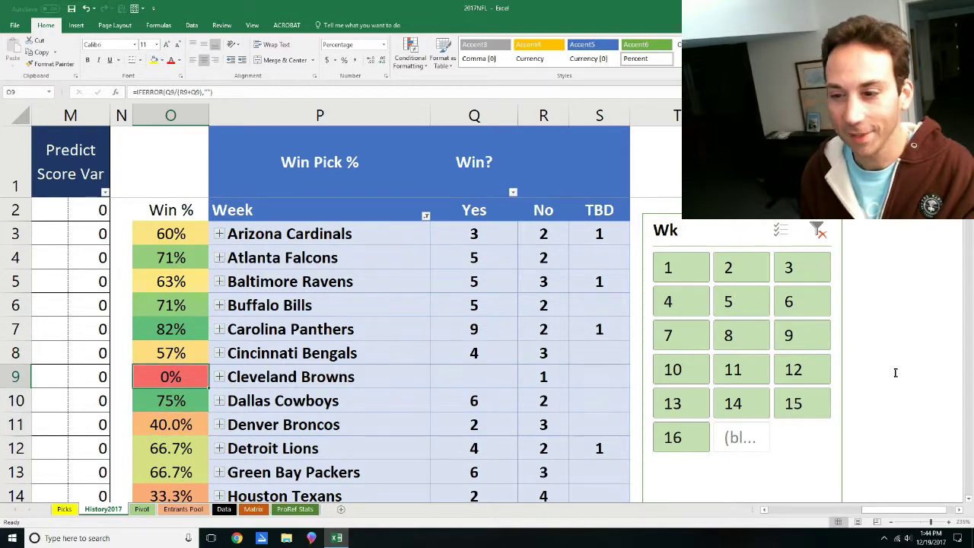
key(Down)
key(Up)
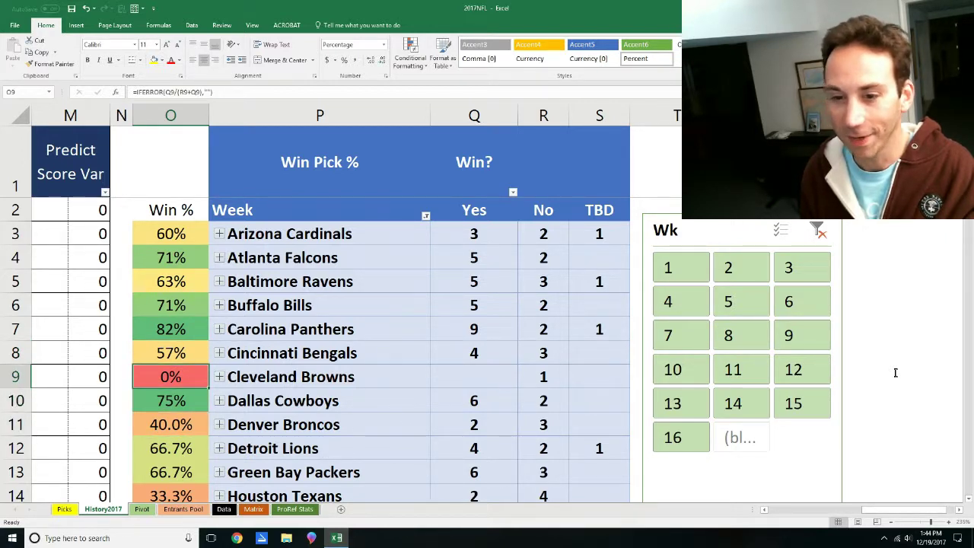
key(Down)
key(Down)
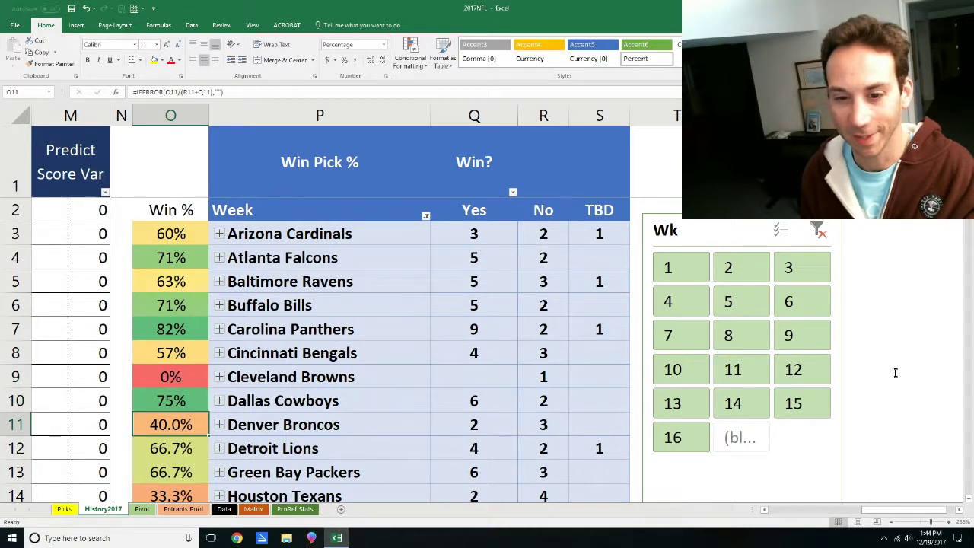
key(Down)
key(Down)
key(Down)
key(Down)
key(Down)
key(Down)
key(Down)
key(Down)
key(Down)
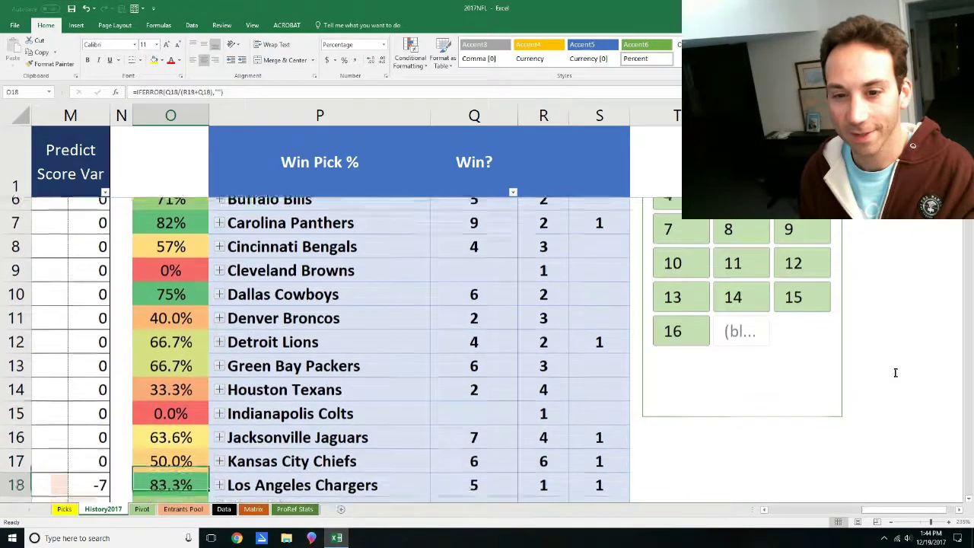
key(Up)
key(Up)
key(Up)
key(Up)
key(Up)
key(Up)
key(Up)
key(Up)
key(Up)
key(Up)
key(Up)
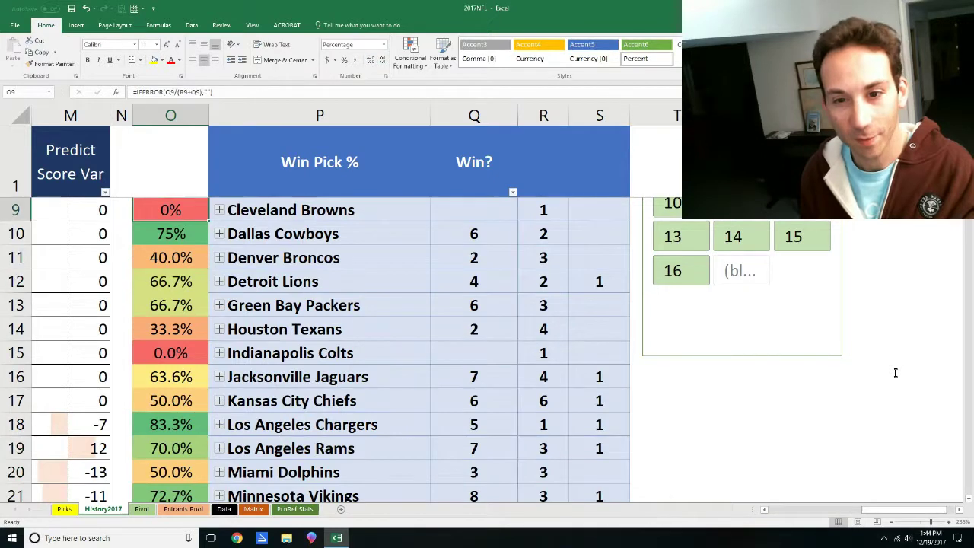
key(Down)
key(Down)
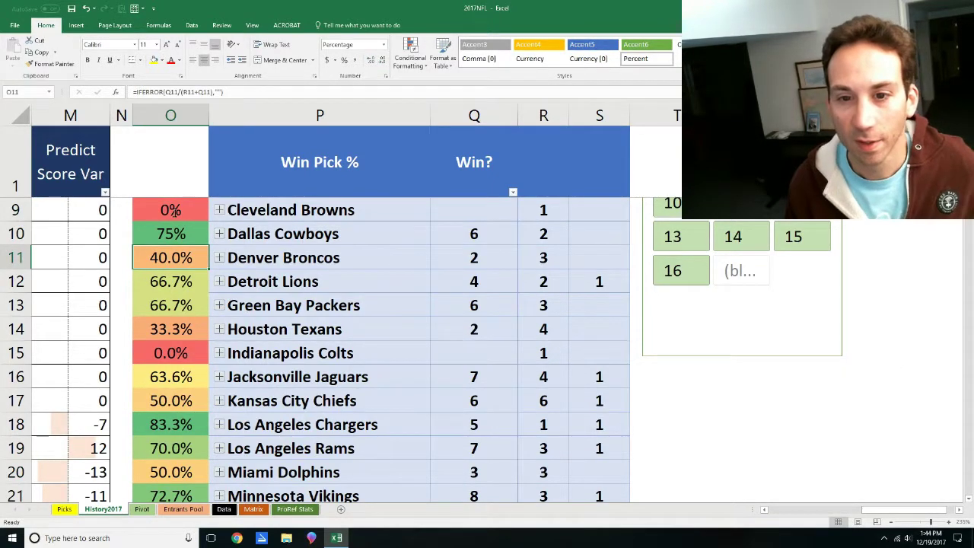
key(Up)
click(53, 64)
mouse_move(170, 257)
mouse_down()
mouse_move(178, 515)
mouse_move(183, 403)
mouse_up()
click(300, 468)
scroll(228, 365, up, 8)
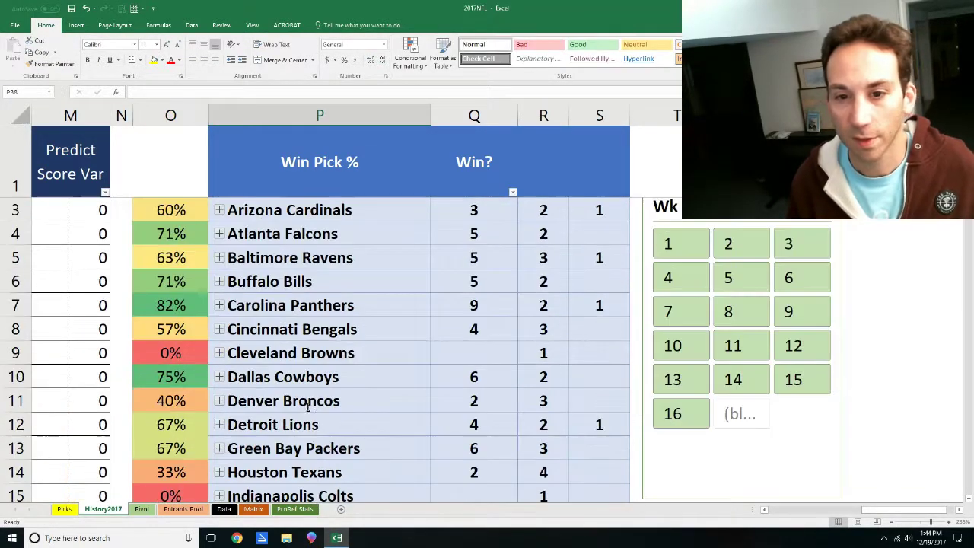
click(162, 335)
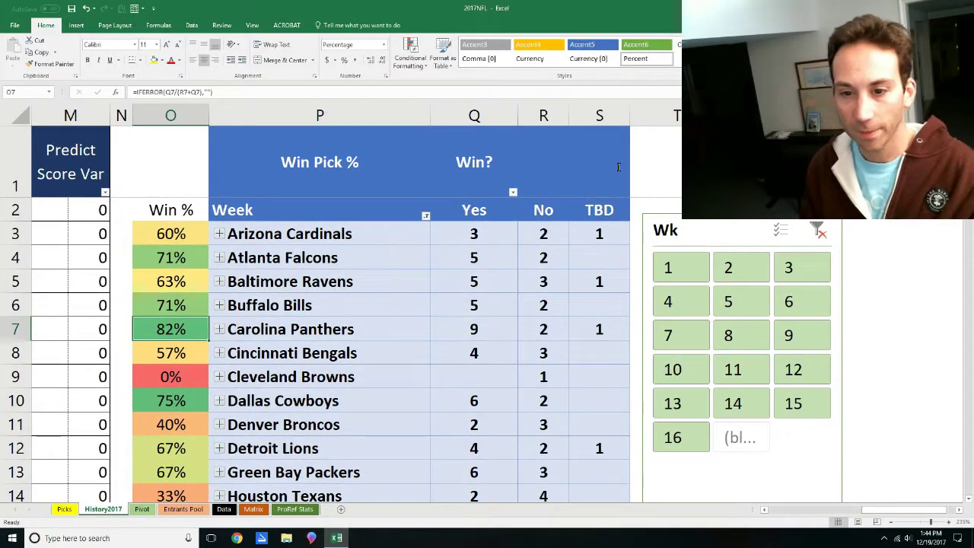
key(Down)
key(Down)
key(Down)
key(Down)
key(Down)
key(Down)
key(Down)
key(Down)
key(Down)
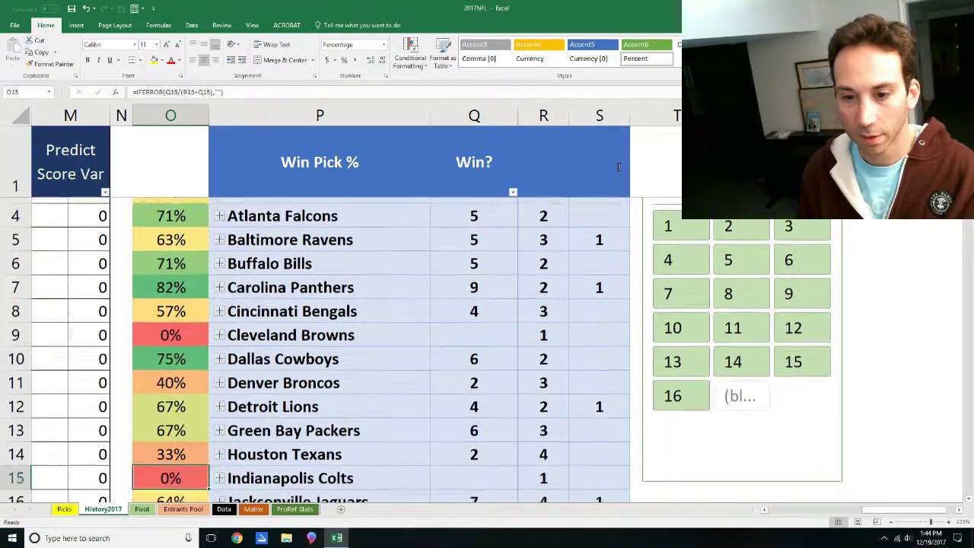
key(Up)
key(Up)
key(Up)
key(Up)
key(Up)
key(Up)
key(Down)
key(Down)
key(Down)
key(Down)
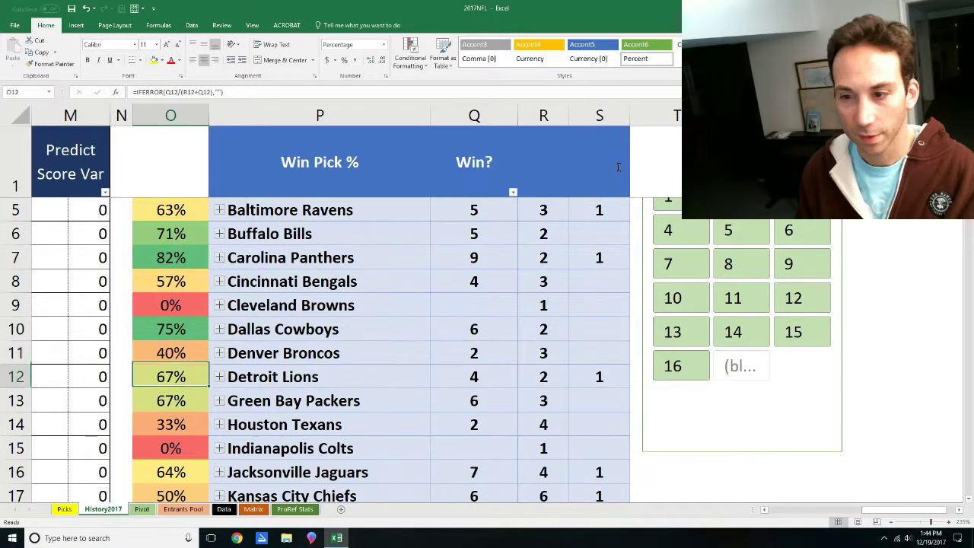
key(Down)
key(Up)
key(Up)
key(Up)
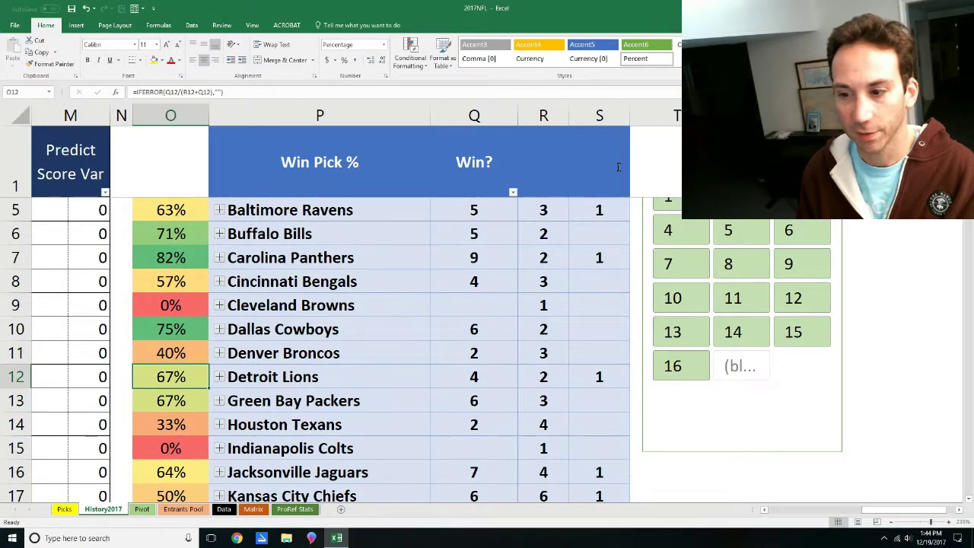
key(Down)
key(Up)
key(Down)
key(Down)
key(Down)
key(Down)
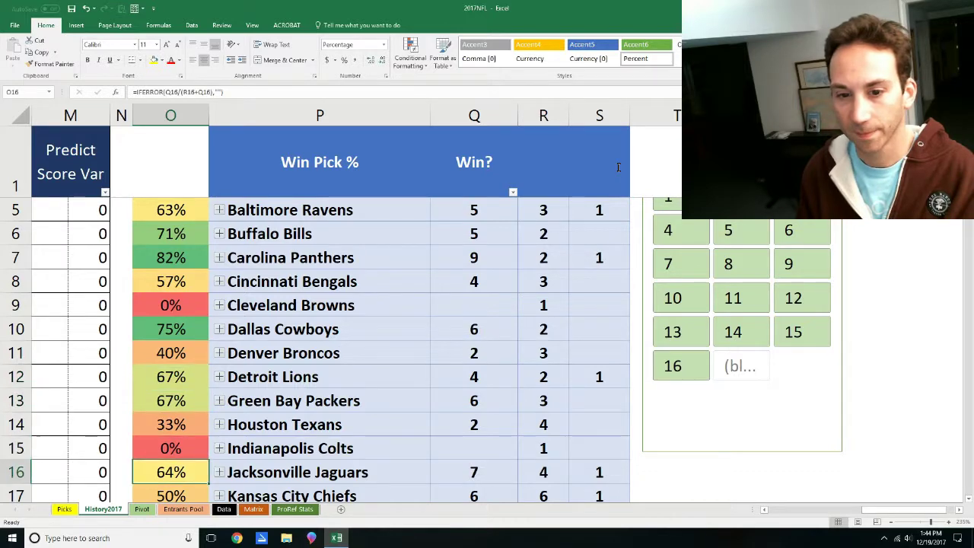
key(Down)
key(Up)
key(Up)
key(Up)
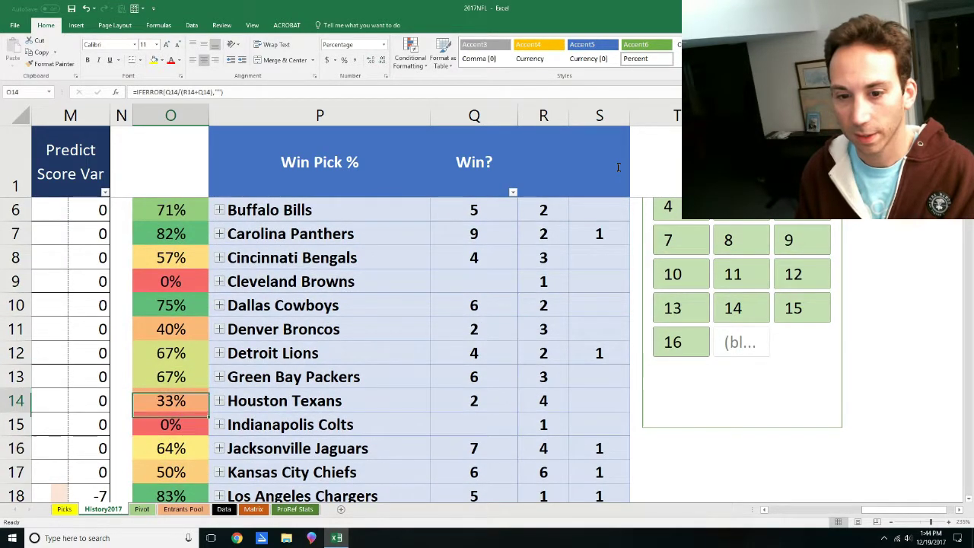
key(Down)
key(Down)
key(Down)
key(Down)
key(Down)
key(Down)
key(Down)
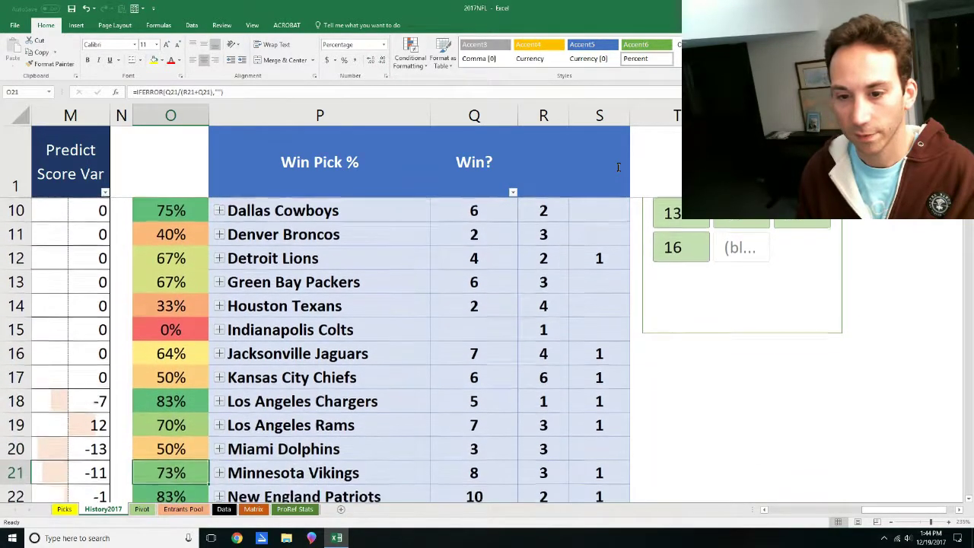
key(Up)
key(Up)
key(Up)
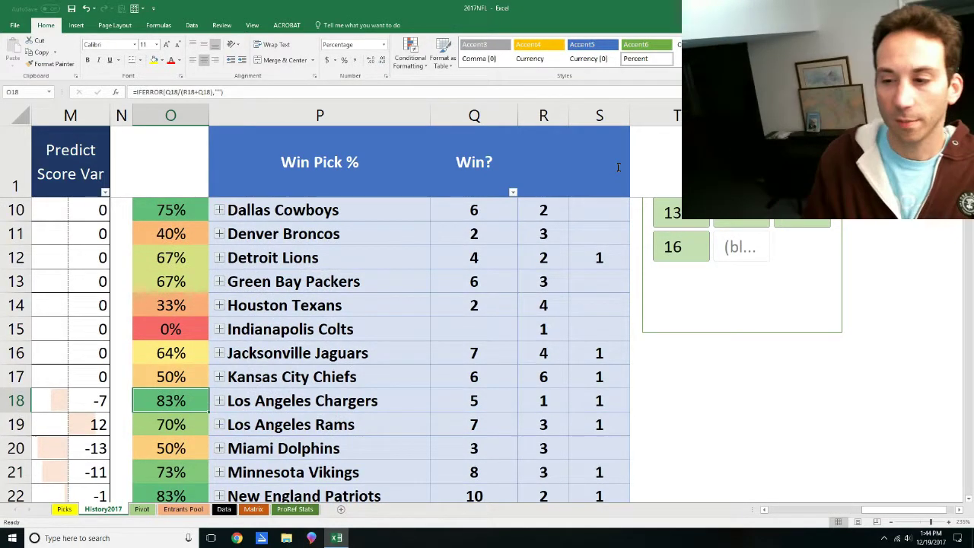
key(Right)
key(Right)
key(Right)
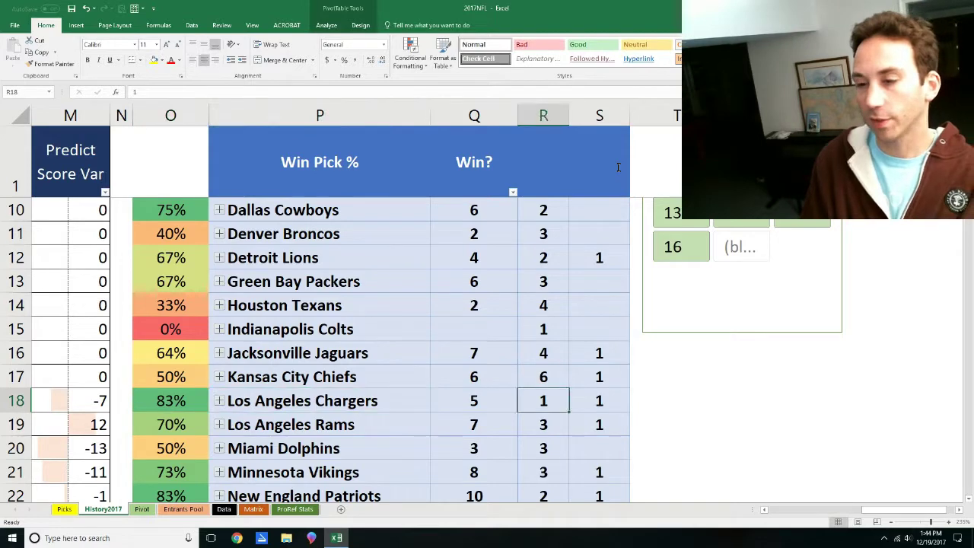
key(Left)
key(Left)
key(Left)
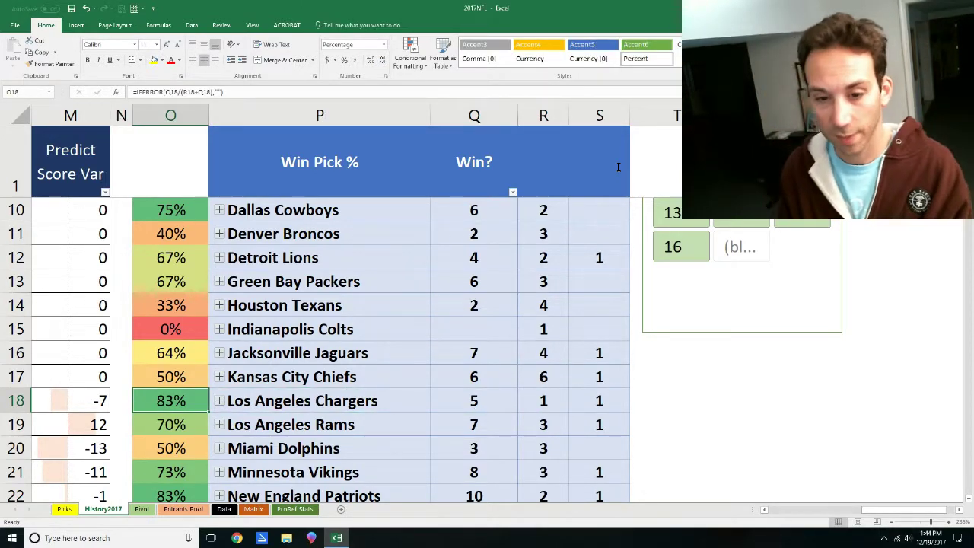
key(Down)
key(Down)
key(Down)
key(Down)
key(Down)
key(Down)
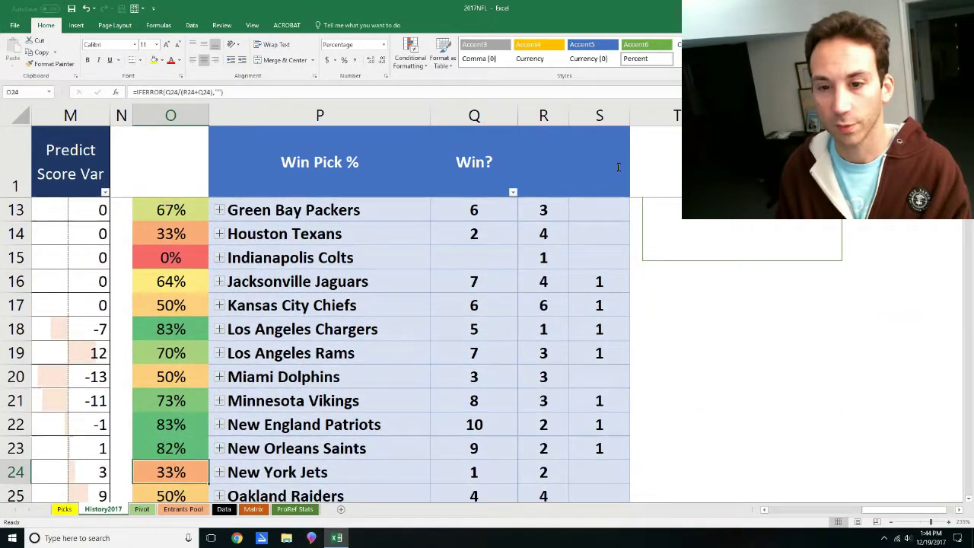
key(Up)
key(Up)
key(Up)
key(Up)
key(Up)
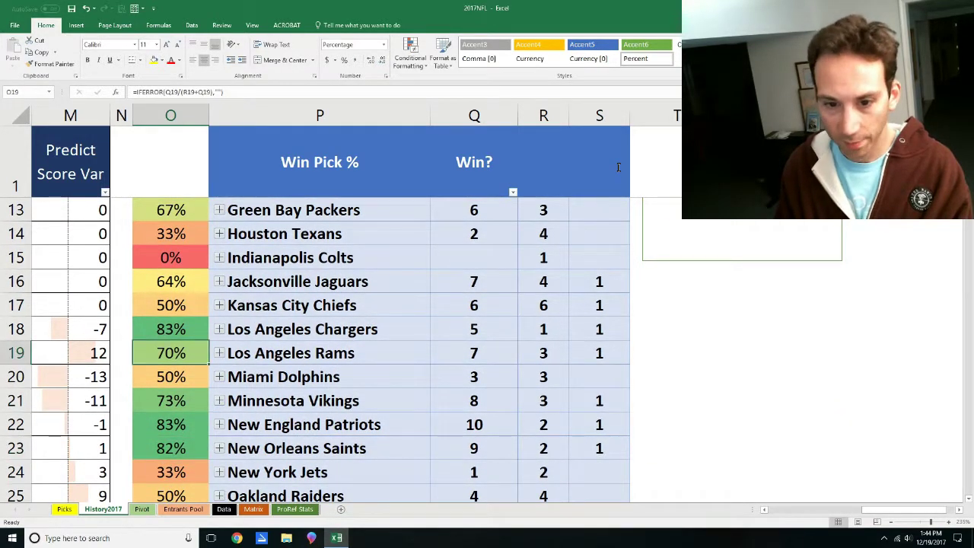
key(Down)
key(Down)
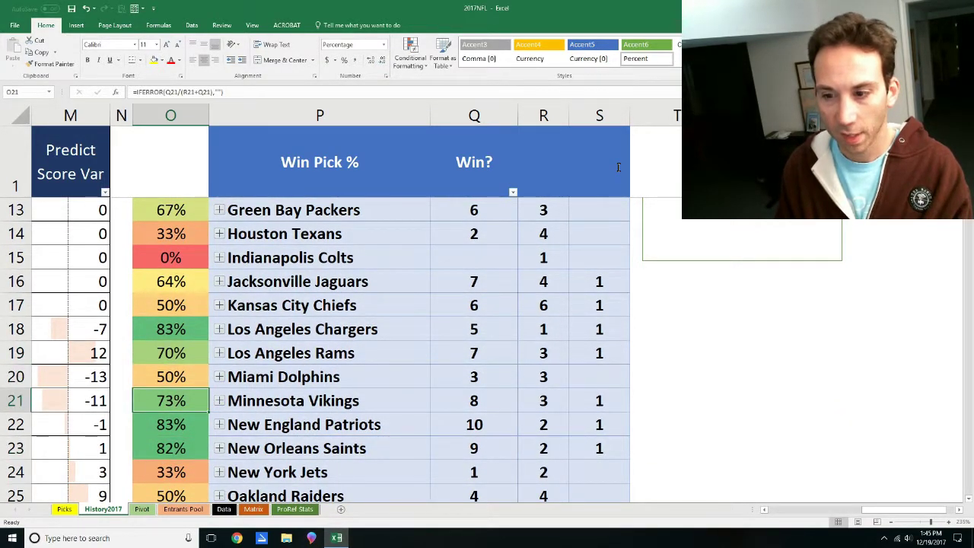
key(Down)
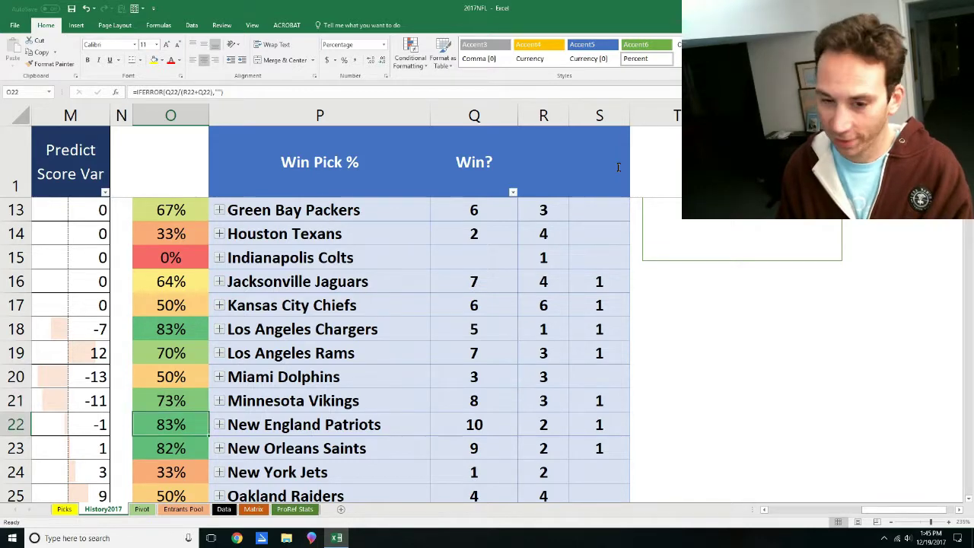
key(Down)
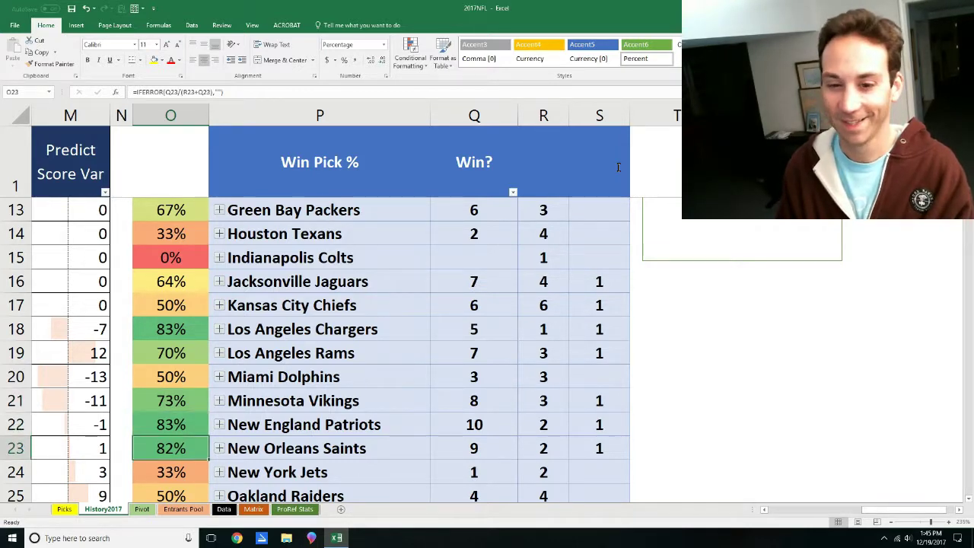
key(Down)
key(Down)
key(Up)
key(Up)
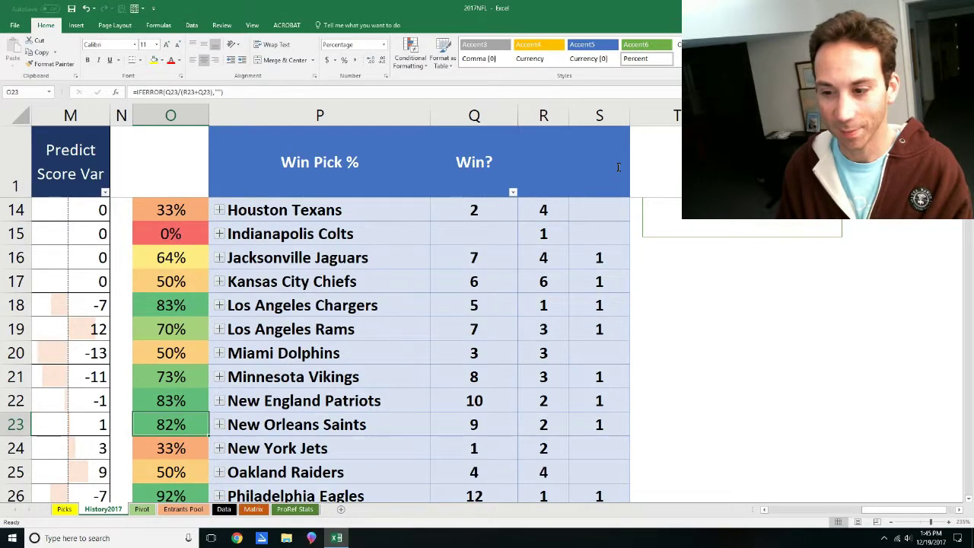
key(Down)
key(Down)
key(Down)
key(Down)
key(Down)
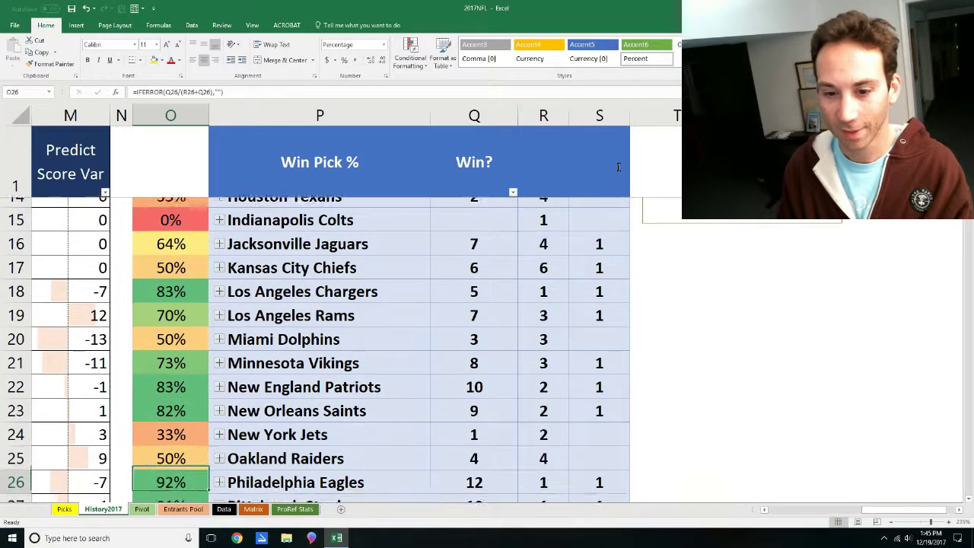
key(Down)
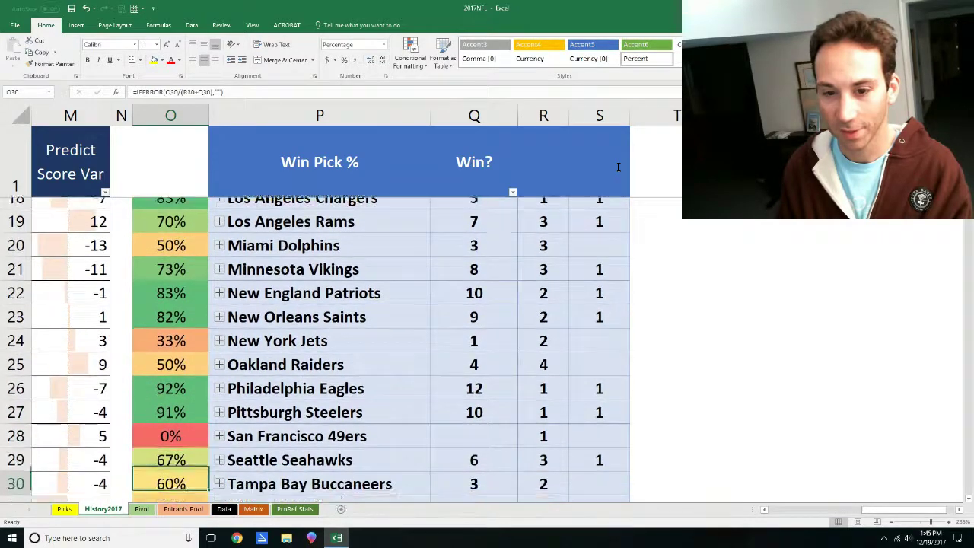
key(Up)
key(Up)
key(Up)
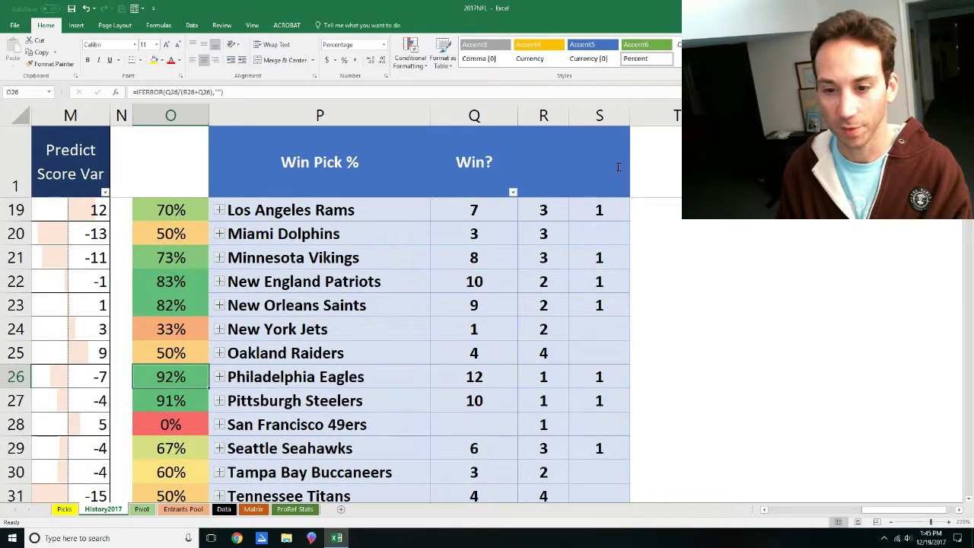
key(Down)
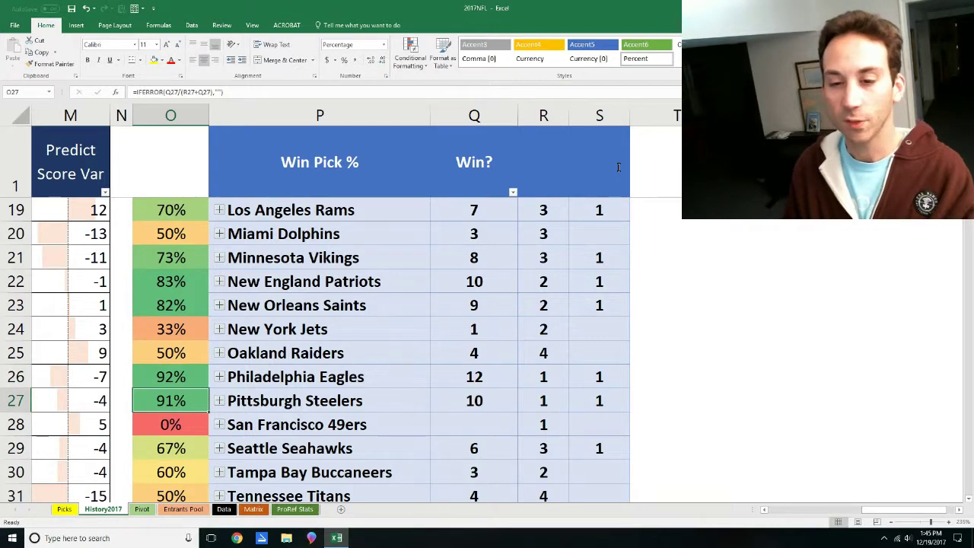
key(Up)
key(Down)
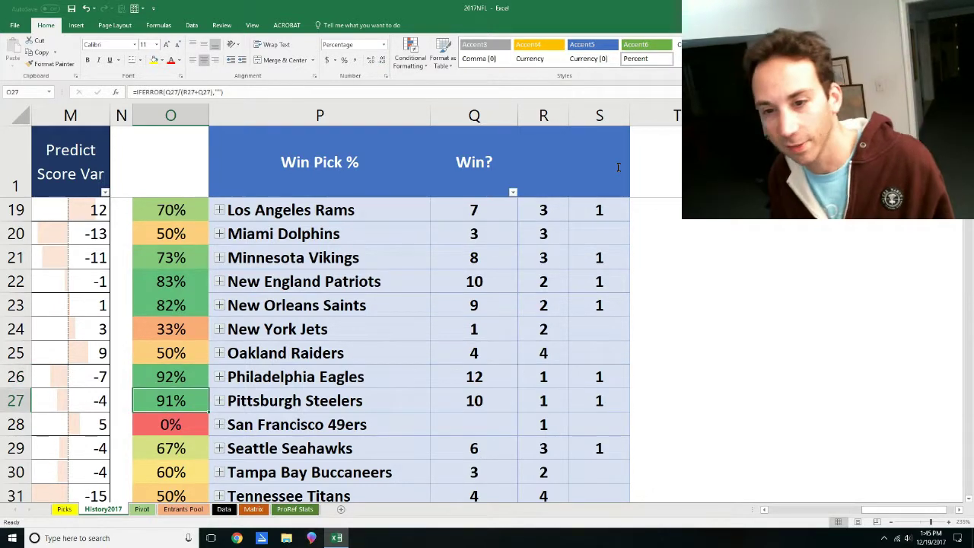
key(Up)
key(Up)
key(Up)
key(Up)
key(Up)
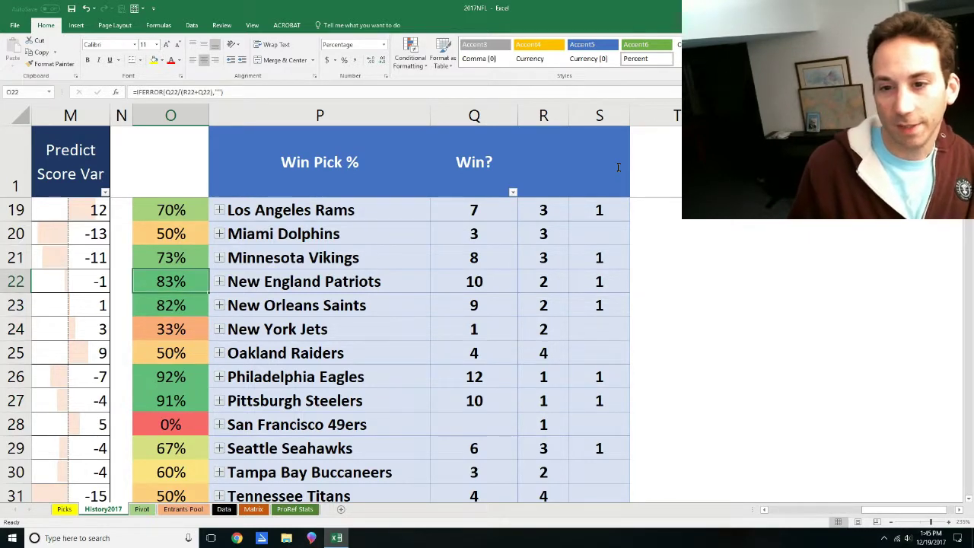
key(Down)
key(Down)
key(Down)
key(Down)
key(Down)
key(Down)
key(Up)
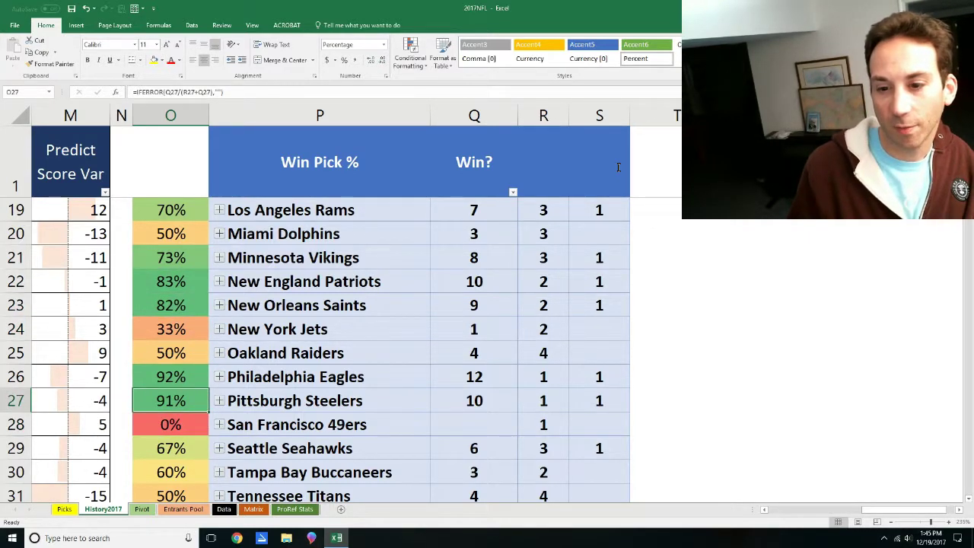
key(Up)
key(Down)
key(Down)
key(Down)
key(Down)
key(Down)
key(Down)
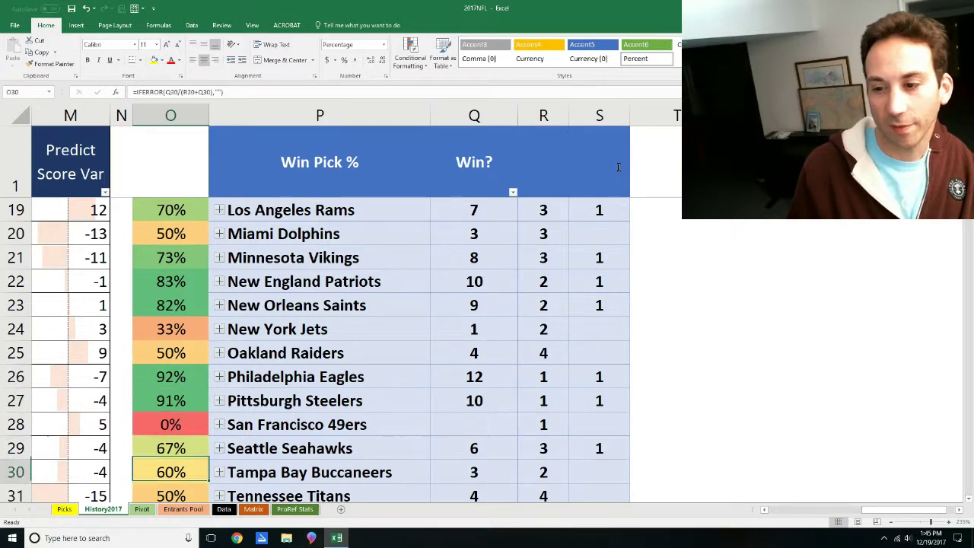
key(Down)
key(Down)
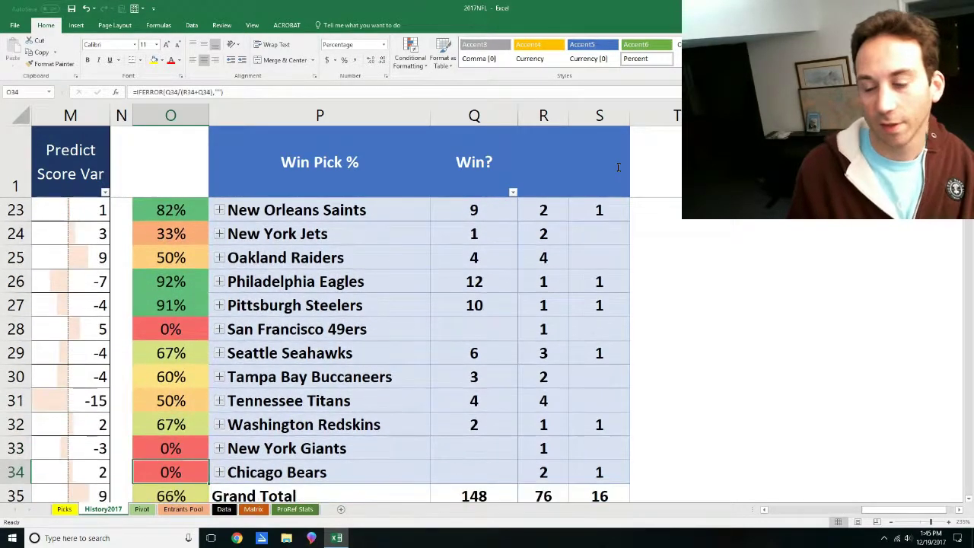
key(Up)
key(Up)
key(Up)
key(Up)
key(Up)
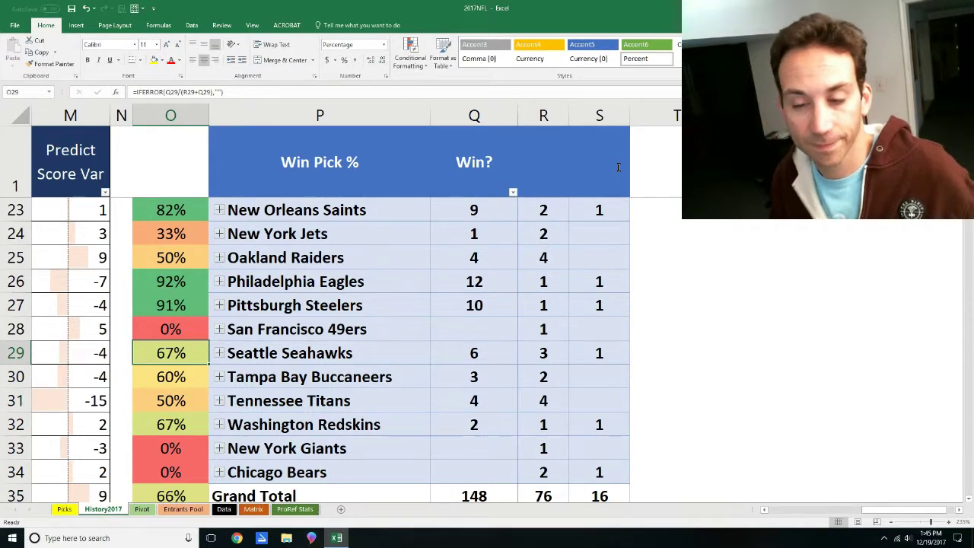
key(Up)
key(Up)
key(Up)
key(Up)
key(Up)
key(Up)
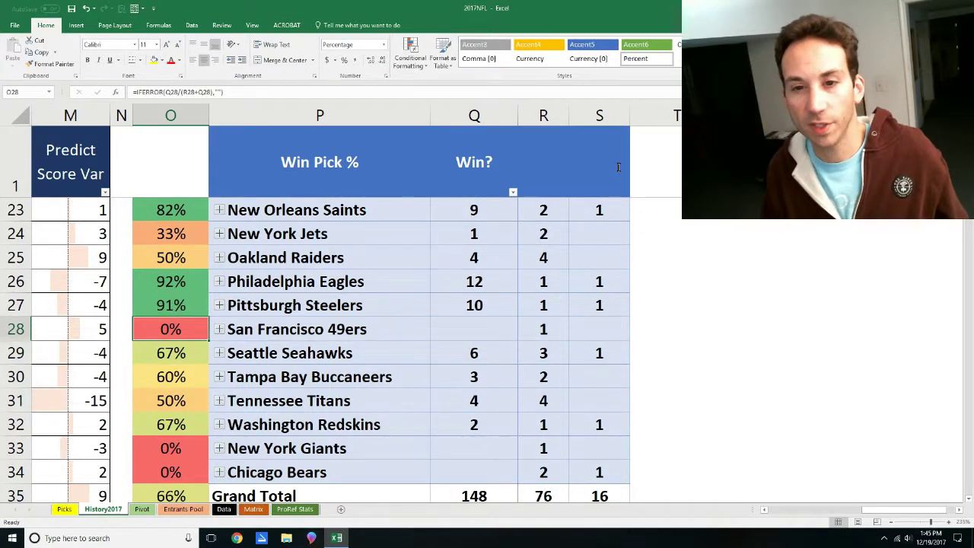
key(Down)
key(Down)
key(Down)
key(Down)
key(Down)
key(Down)
key(Down)
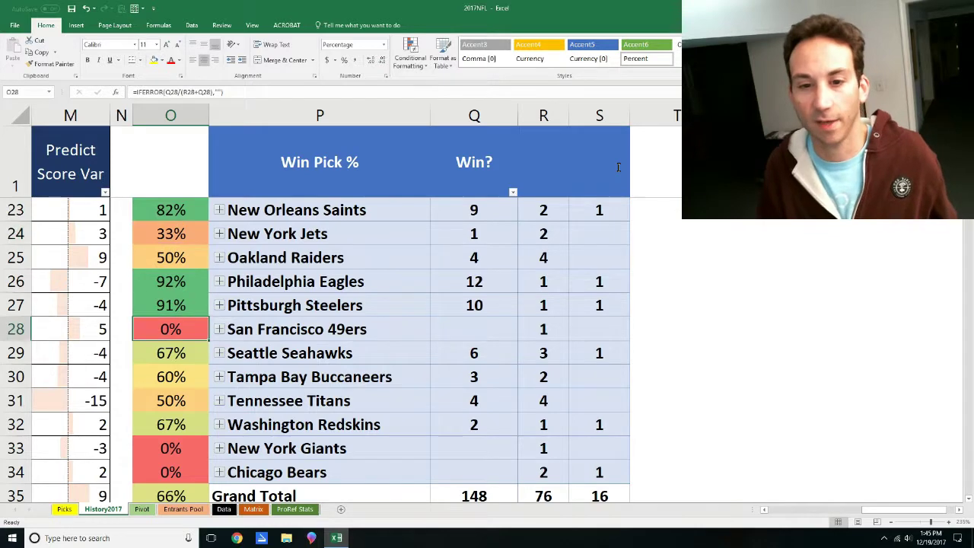
key(Down)
key(Down)
key(Down)
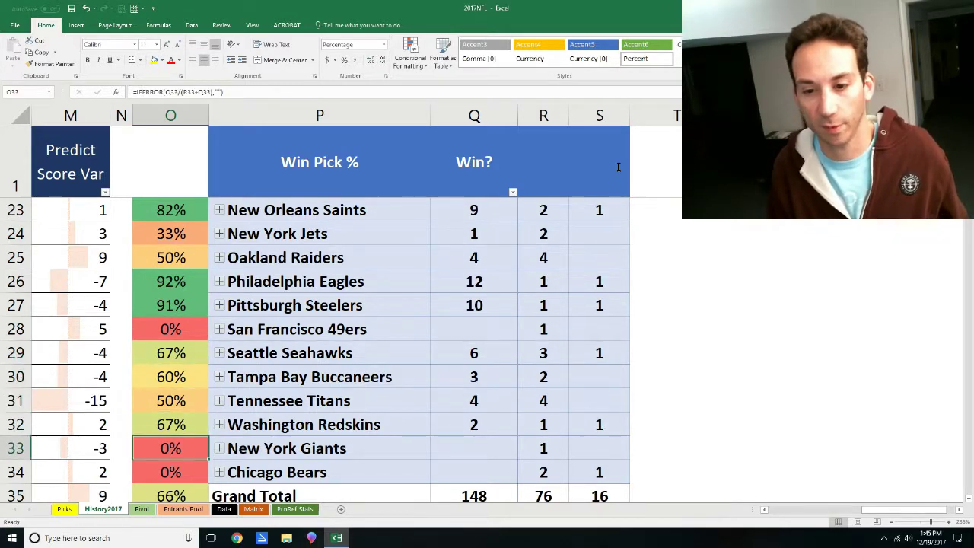
key(Down)
key(Down)
key(Up)
key(Up)
key(Up)
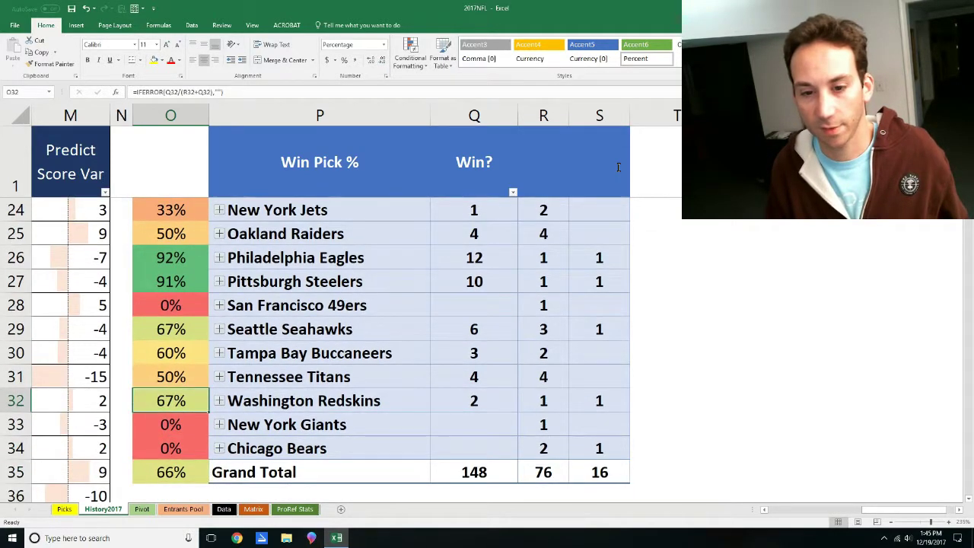
key(Down)
key(Down)
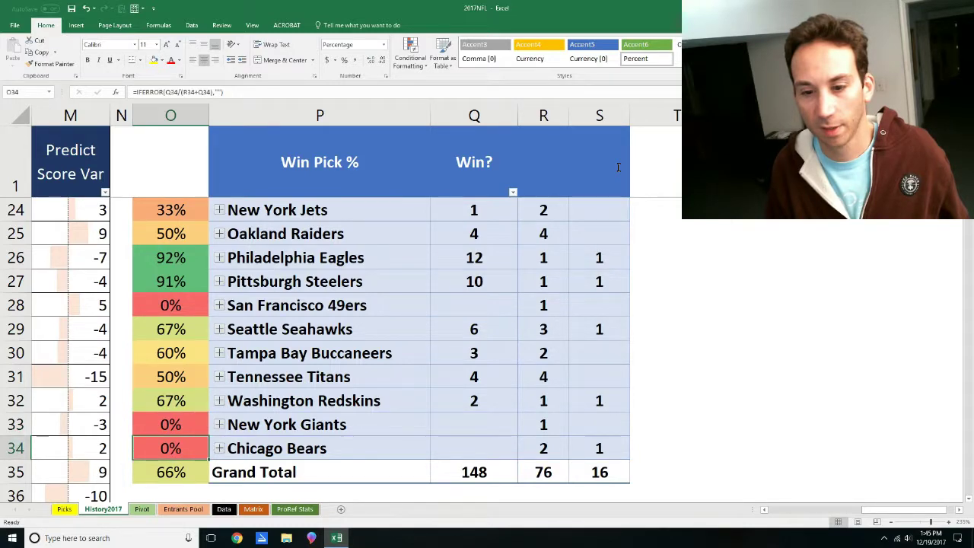
key(Down)
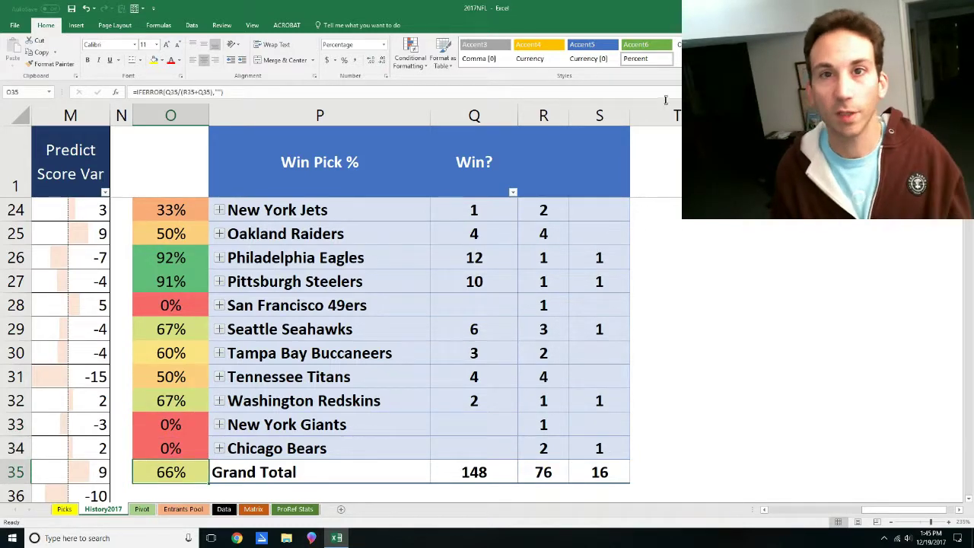
Return to the top-left of History2017 and save the 2017NFL workbook
scroll(370, 320, up, 7)
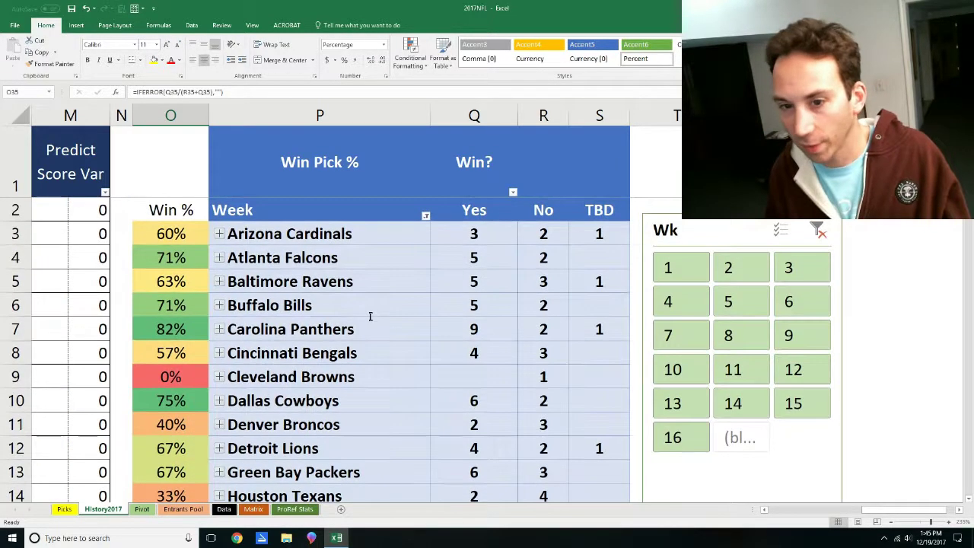
scroll(370, 316, down, 1)
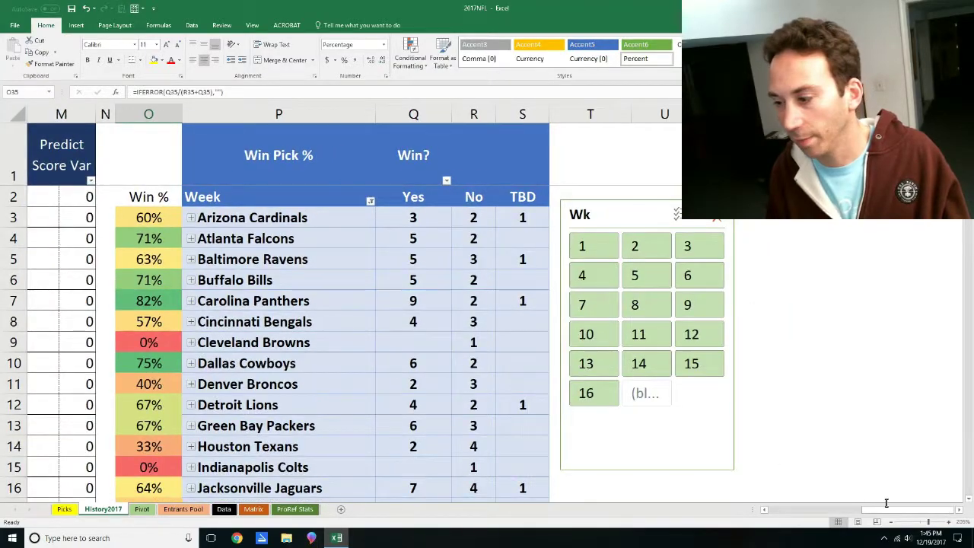
drag(886, 503, 793, 503)
scroll(455, 404, down, 2)
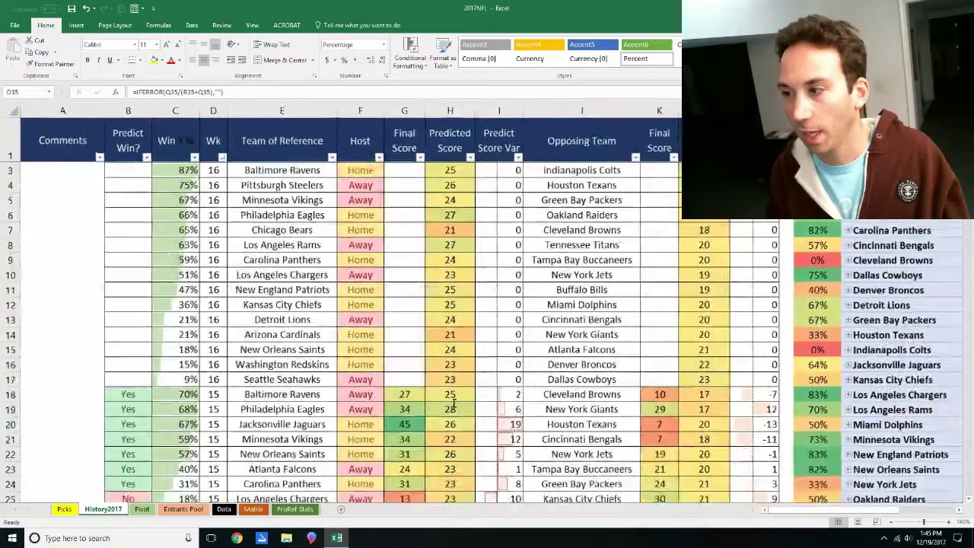
scroll(455, 403, down, 1)
scroll(426, 380, up, 1)
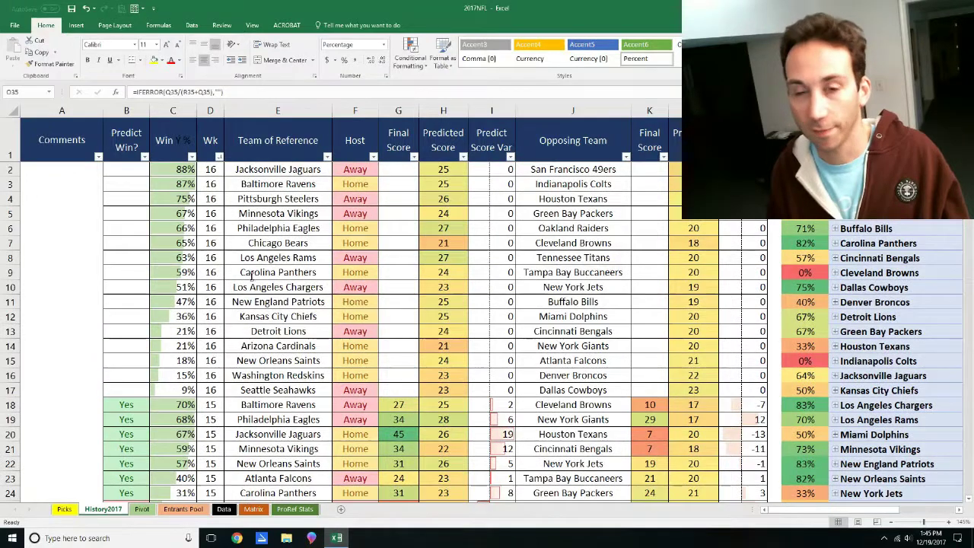
click(71, 9)
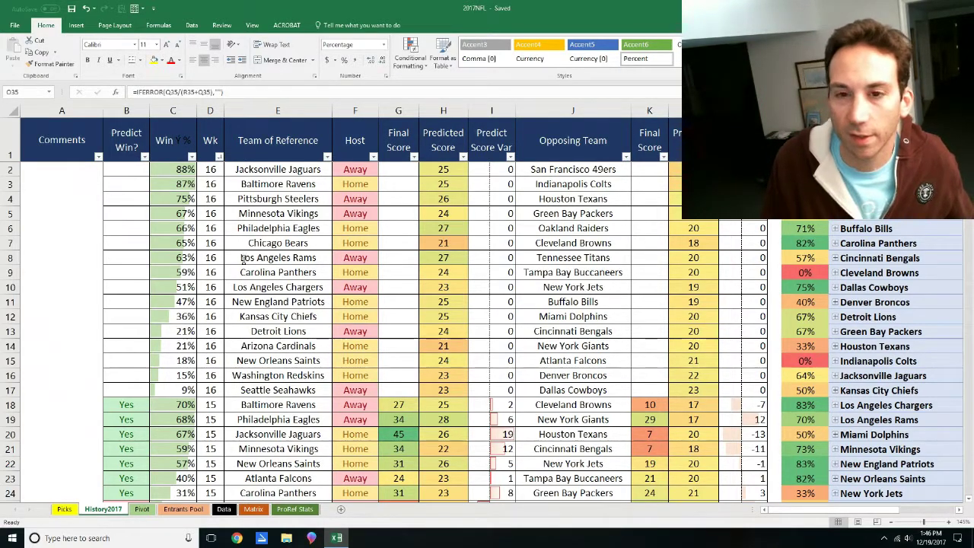
Highlight the three highest week 16 Win % picks and the Carolina Panthers entry
drag(175, 169, 180, 200)
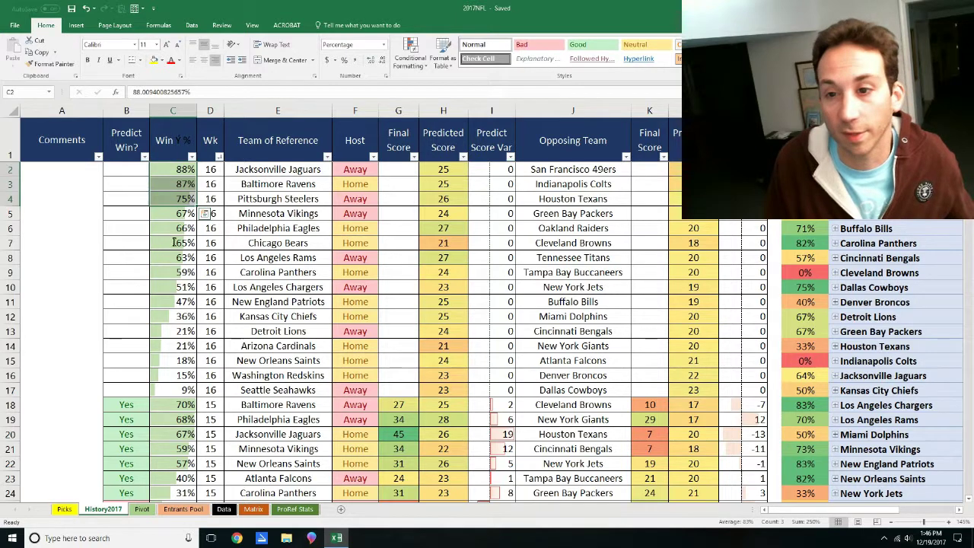
click(307, 275)
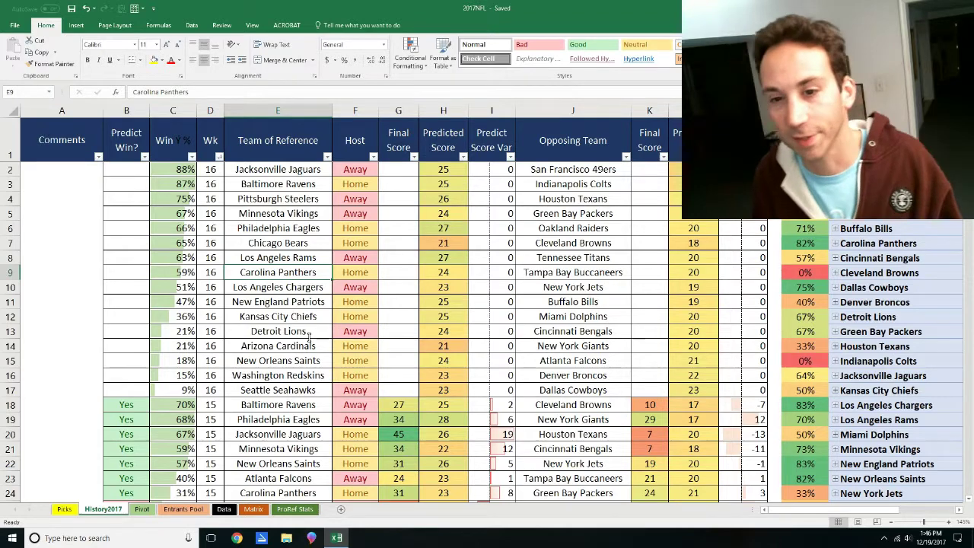
scroll(318, 347, up, 1)
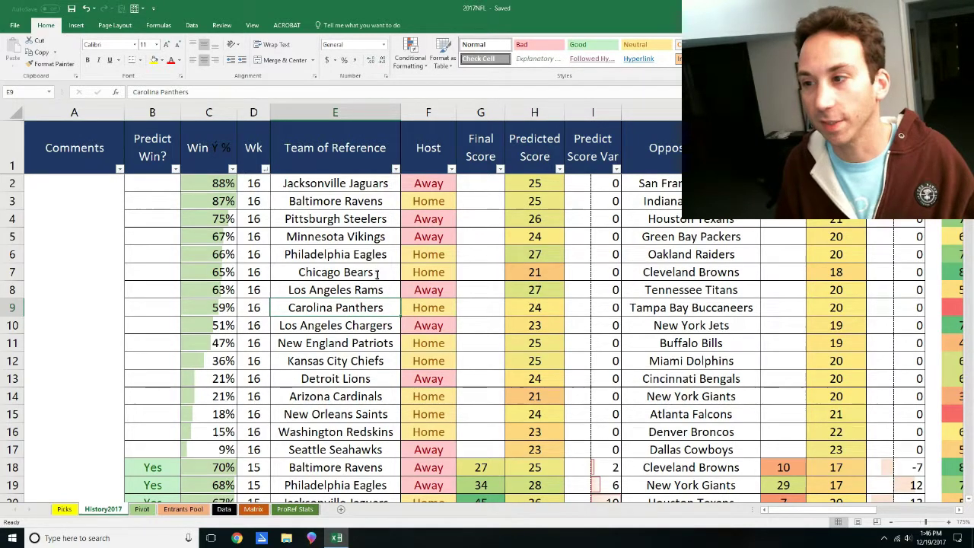
click(337, 187)
ctrl+click(332, 220)
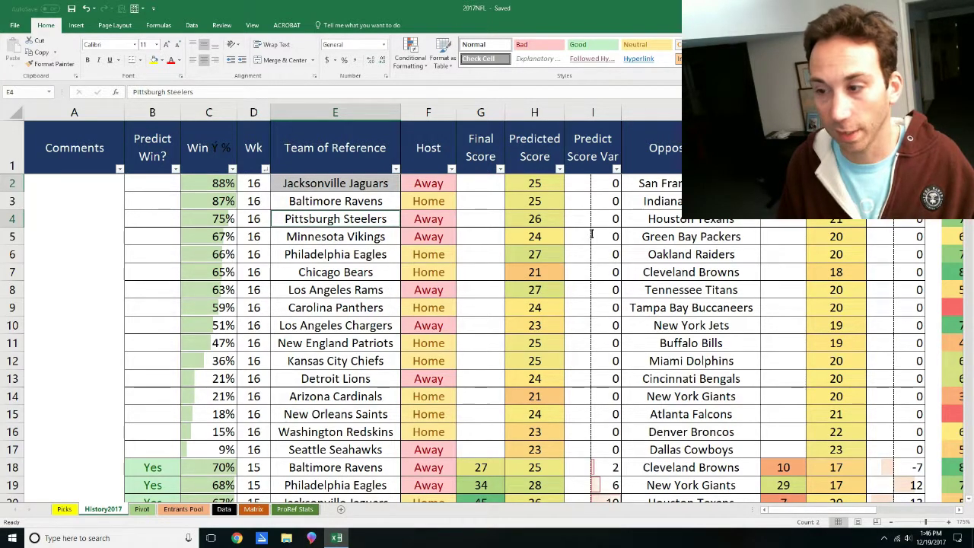
ctrl+click(352, 237)
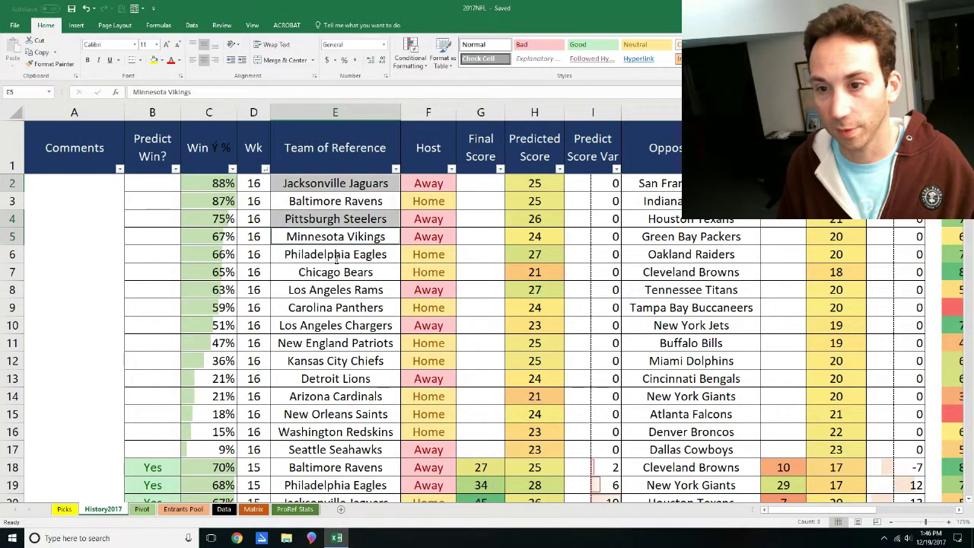
ctrl+click(330, 257)
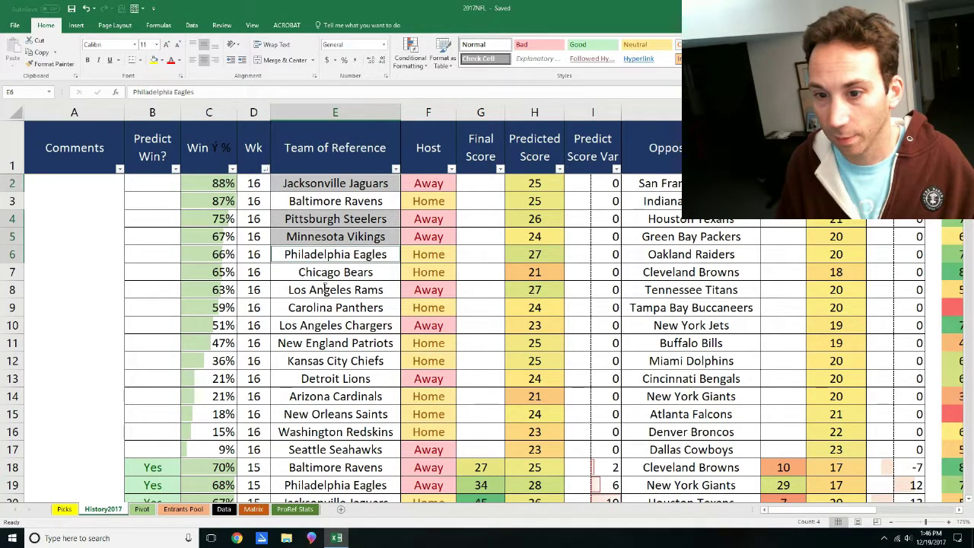
ctrl+click(328, 290)
ctrl+click(330, 305)
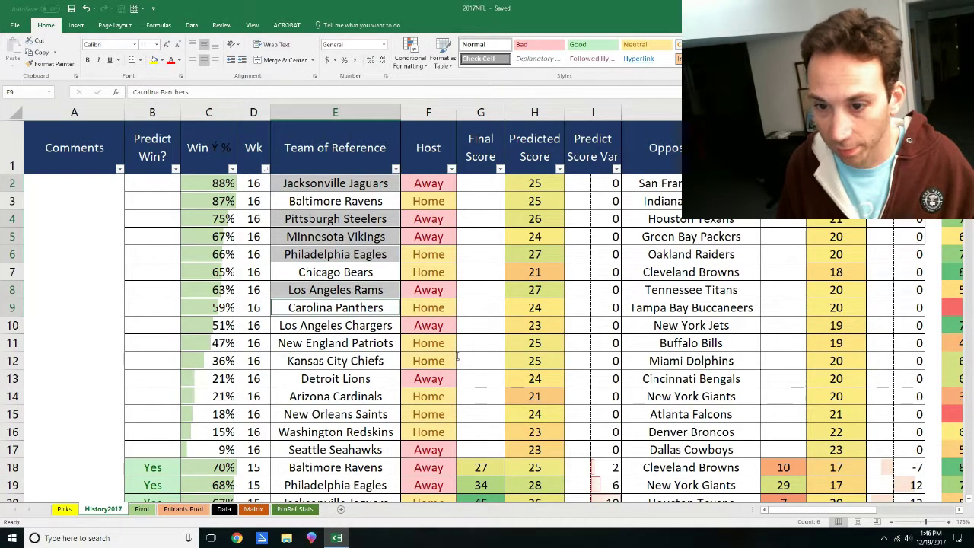
ctrl+click(323, 325)
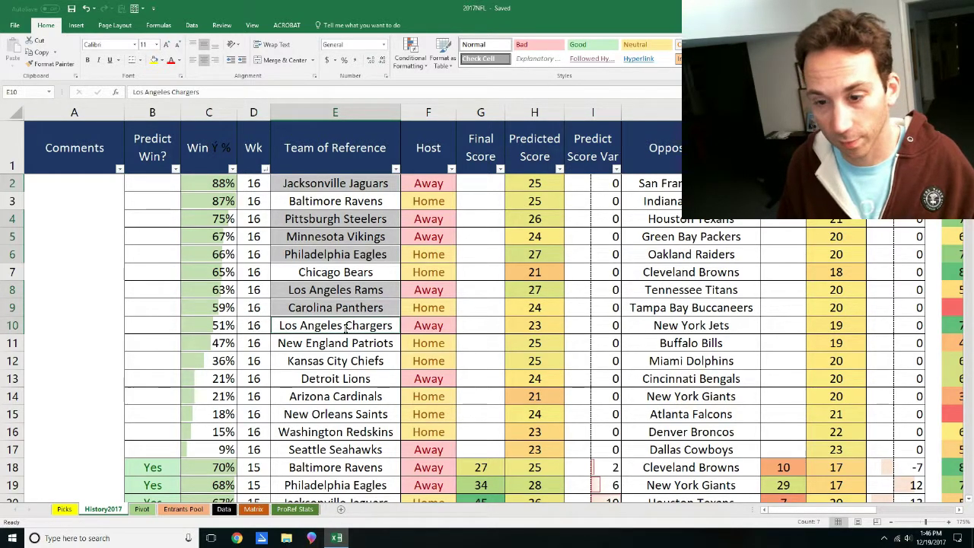
ctrl+click(326, 347)
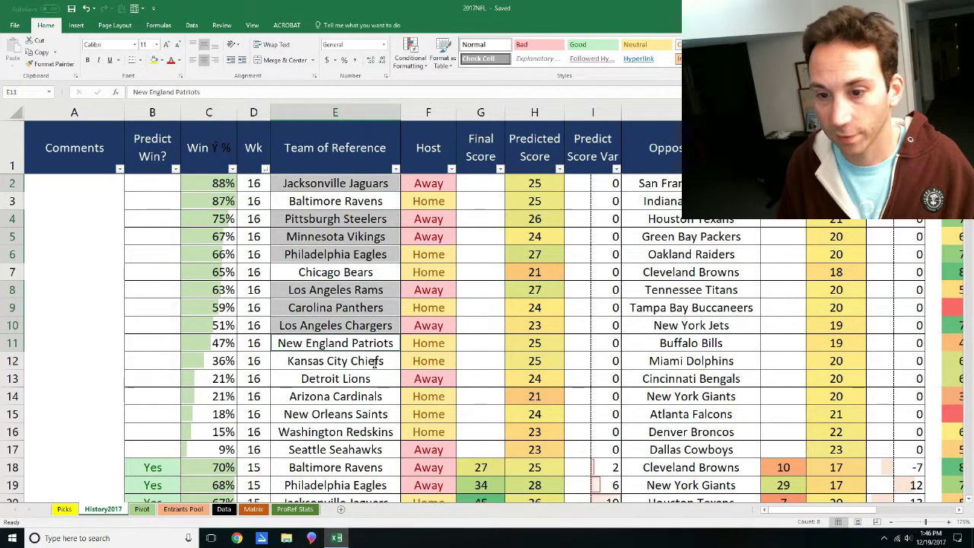
click(341, 413)
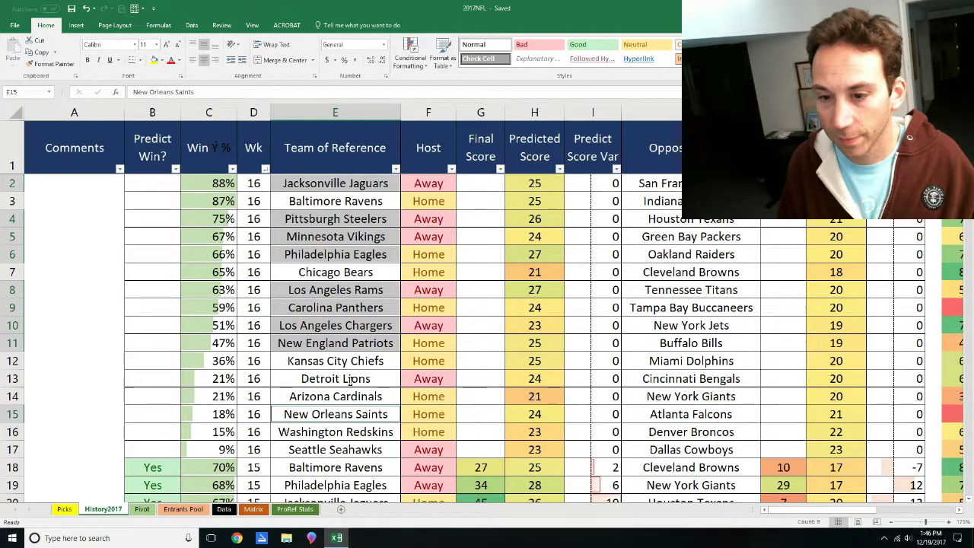
drag(342, 361, 338, 343)
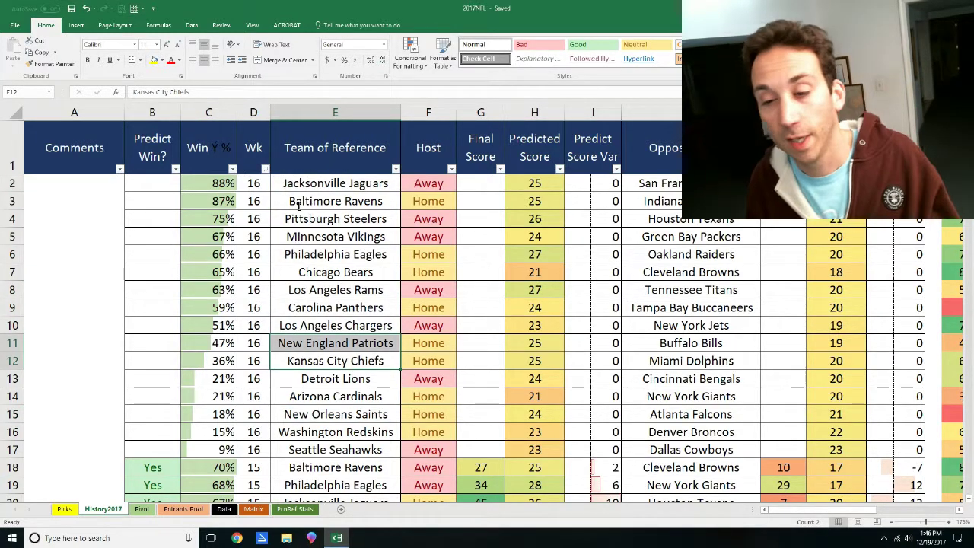
click(396, 307)
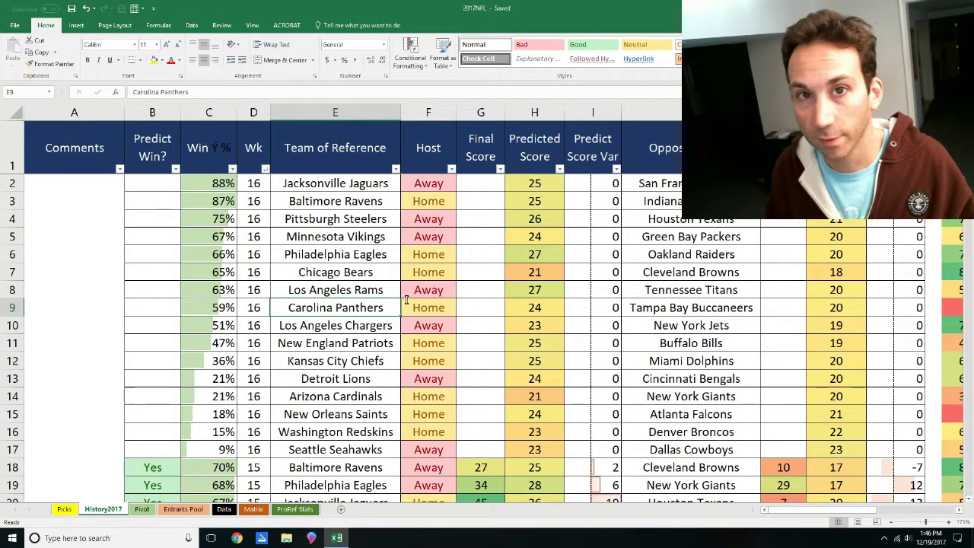